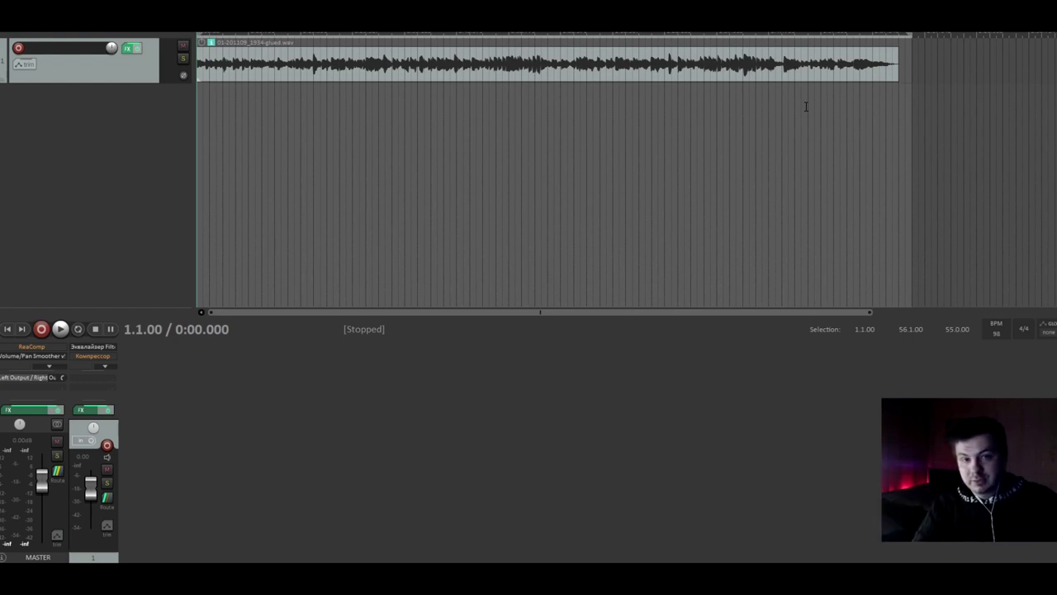
key(End)
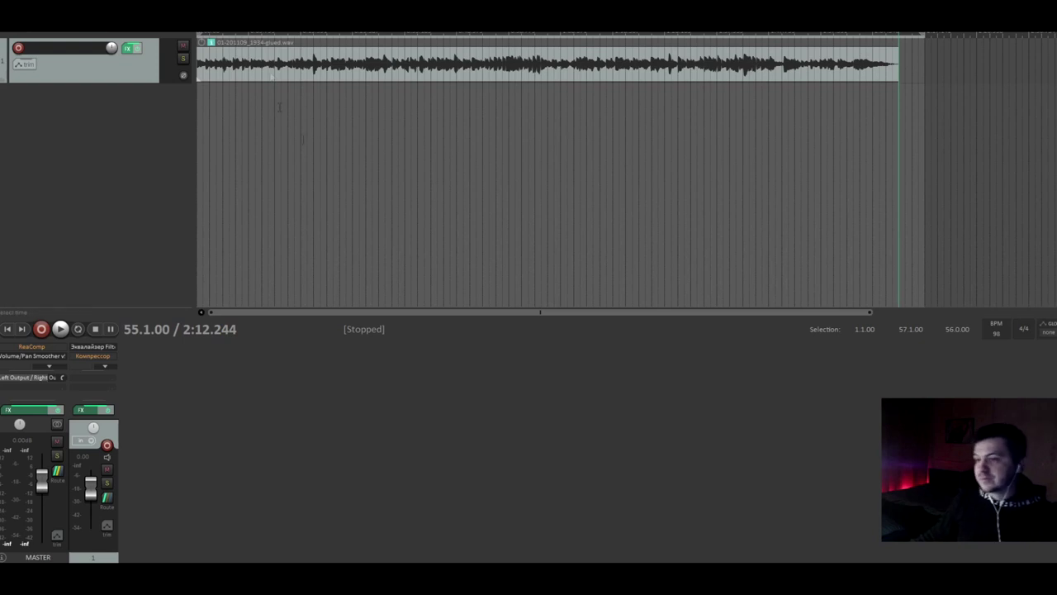
click(819, 165)
click(913, 166)
click(8, 329)
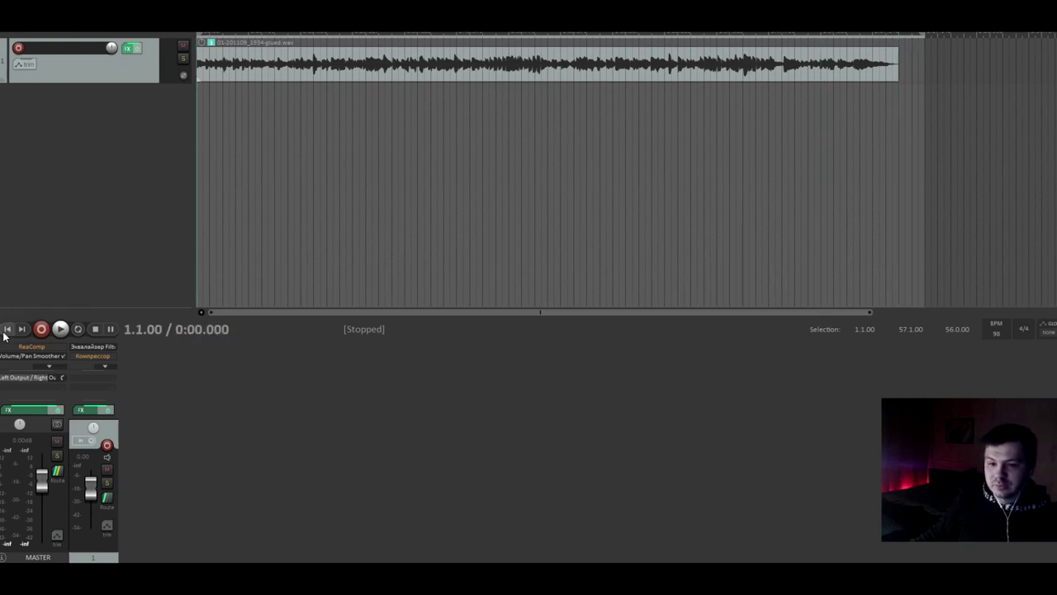
click(888, 87)
click(905, 86)
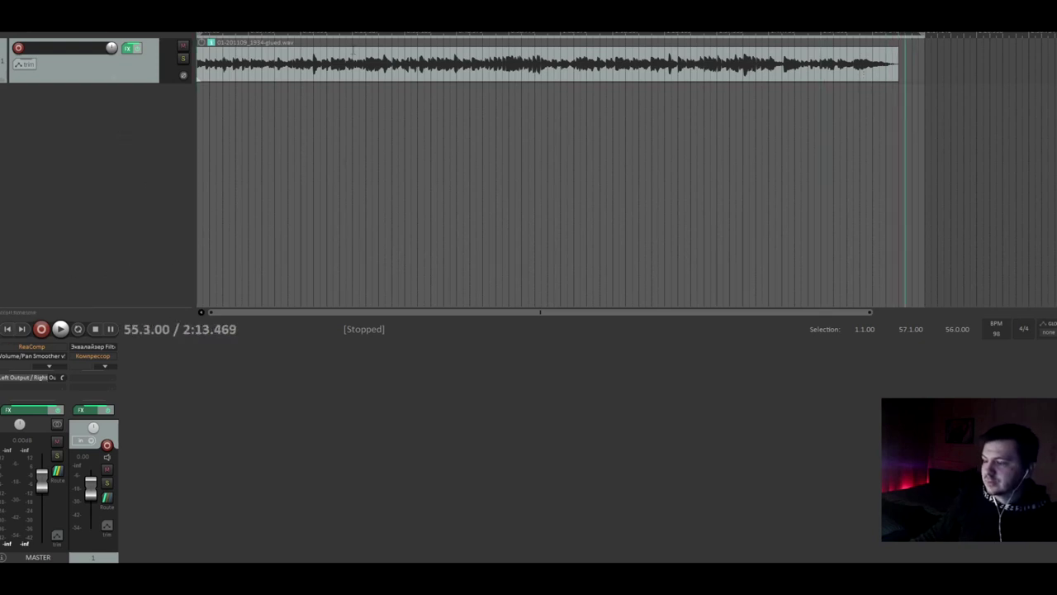
Step: Set the time selection to span the timeline from 1.1.00 to 345.1.00 with the edit cursor at the start
drag(289, 131, 816, 116)
click(879, 109)
click(236, 124)
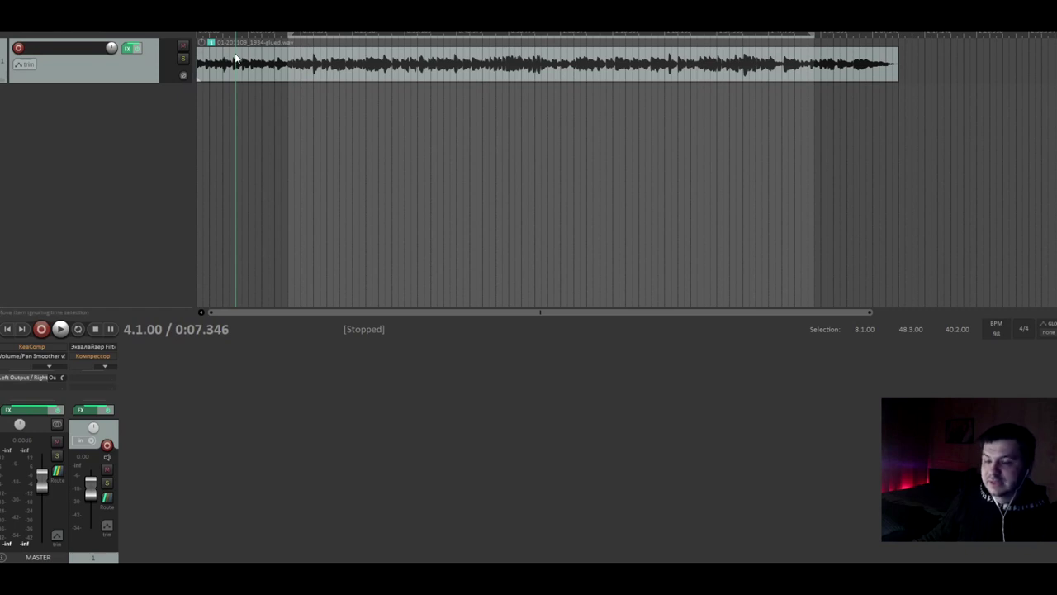
double_click(593, 37)
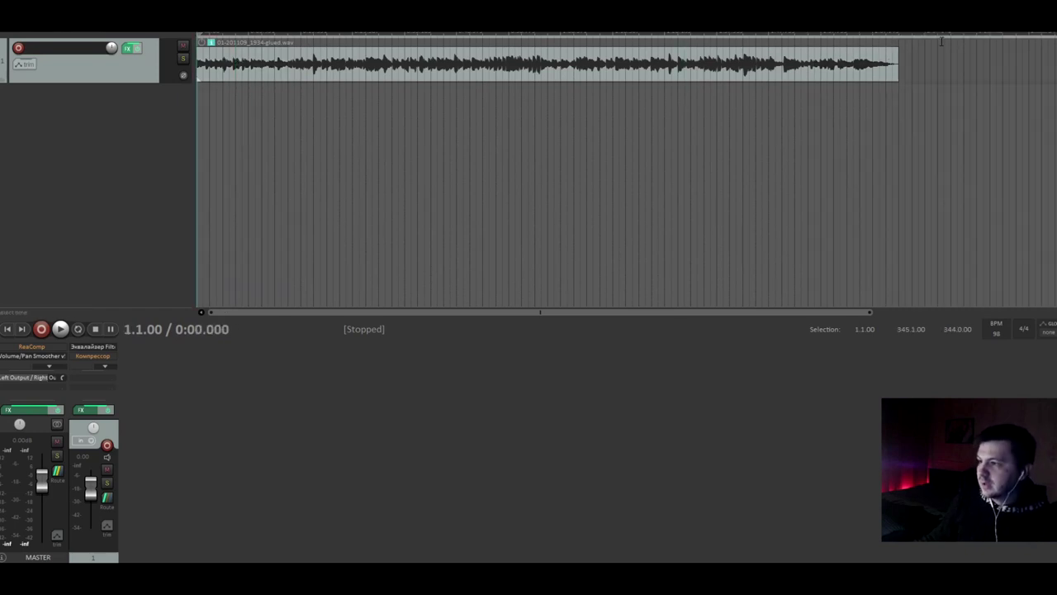
scroll(738, 94, up, 4)
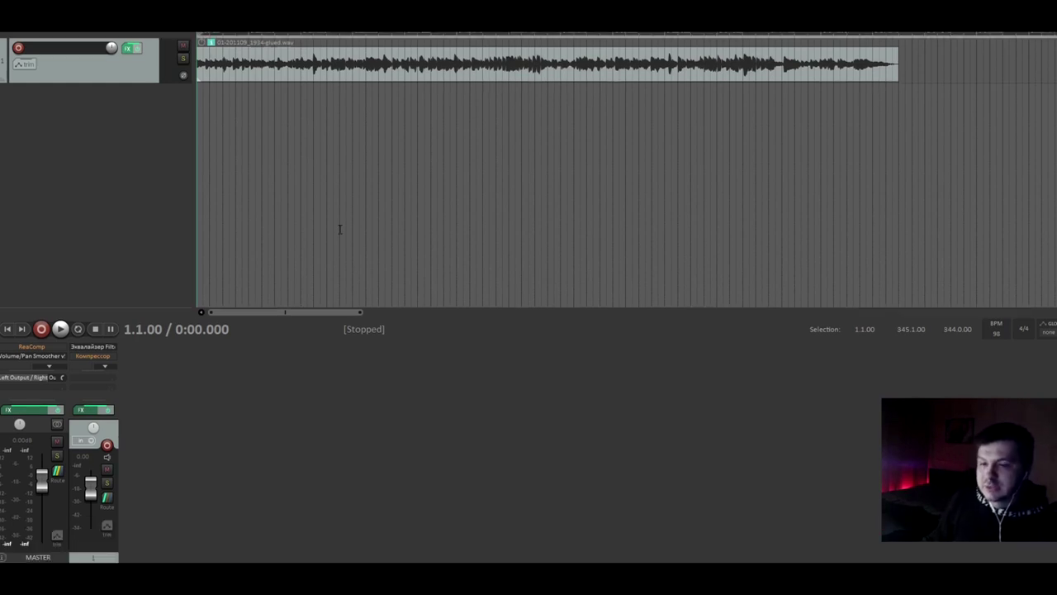
Step: Open the effects chain of track 1 and enlarge its window
click(128, 48)
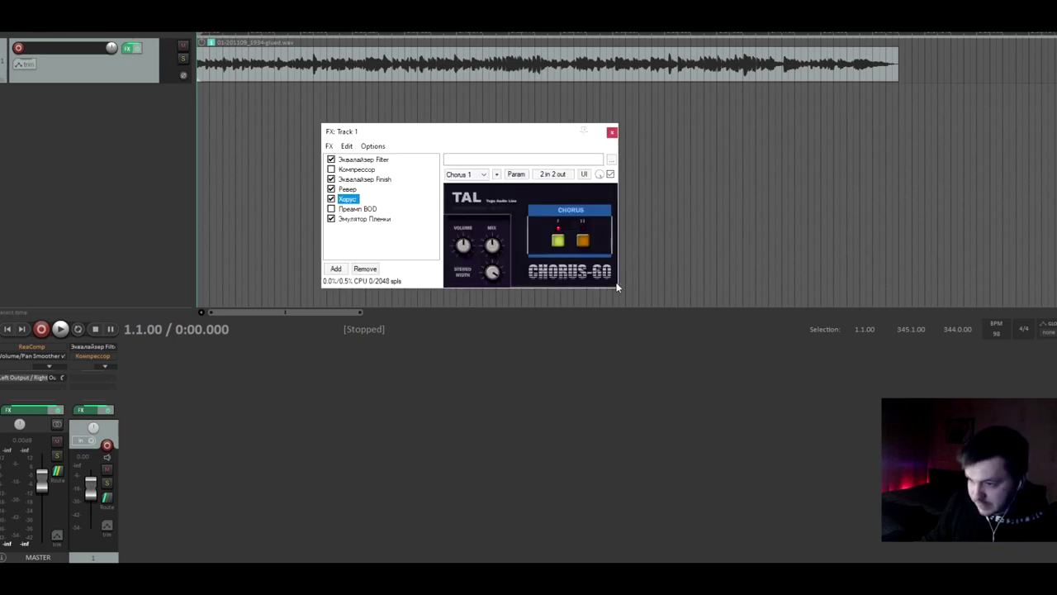
drag(615, 291, 889, 461)
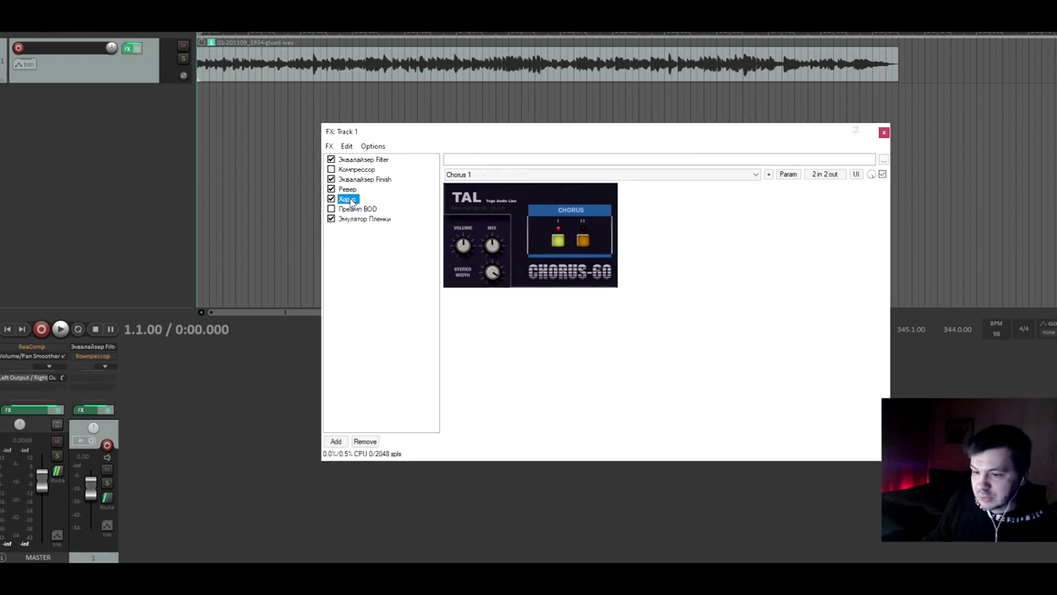
click(407, 163)
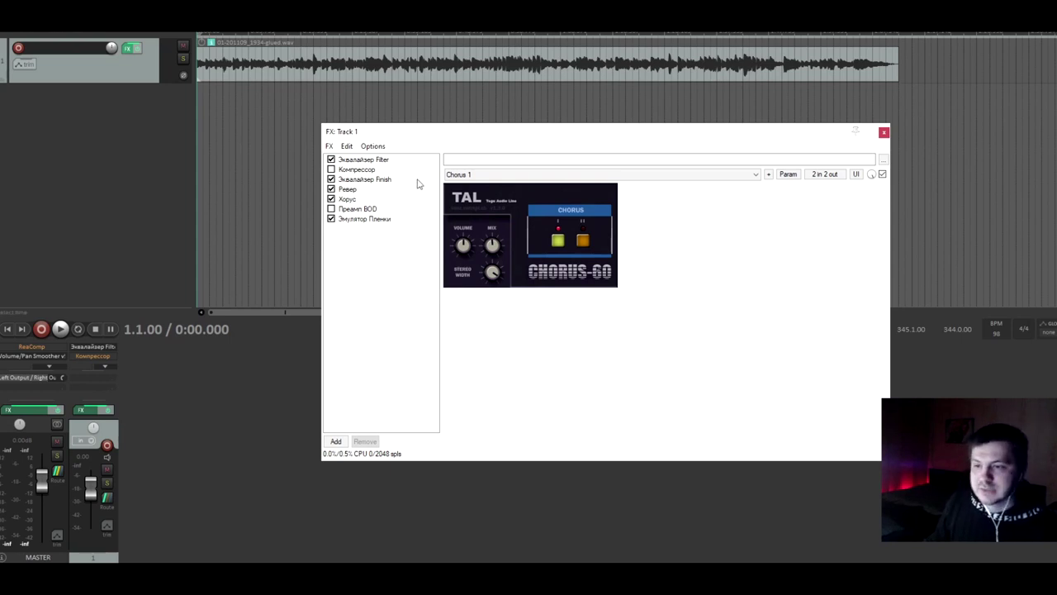
Step: Look through every plugin in track 1's chain, from the filter equalizer and compressor to the reverb, chorus, BOD preamp and tape emulator
click(376, 160)
click(379, 179)
click(363, 170)
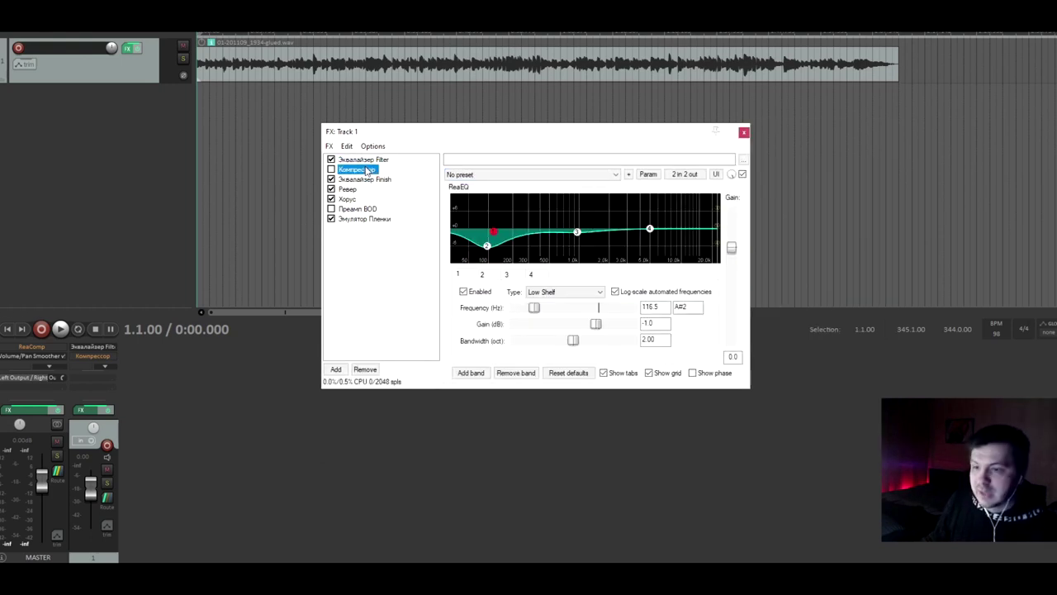
click(357, 189)
click(356, 199)
click(358, 210)
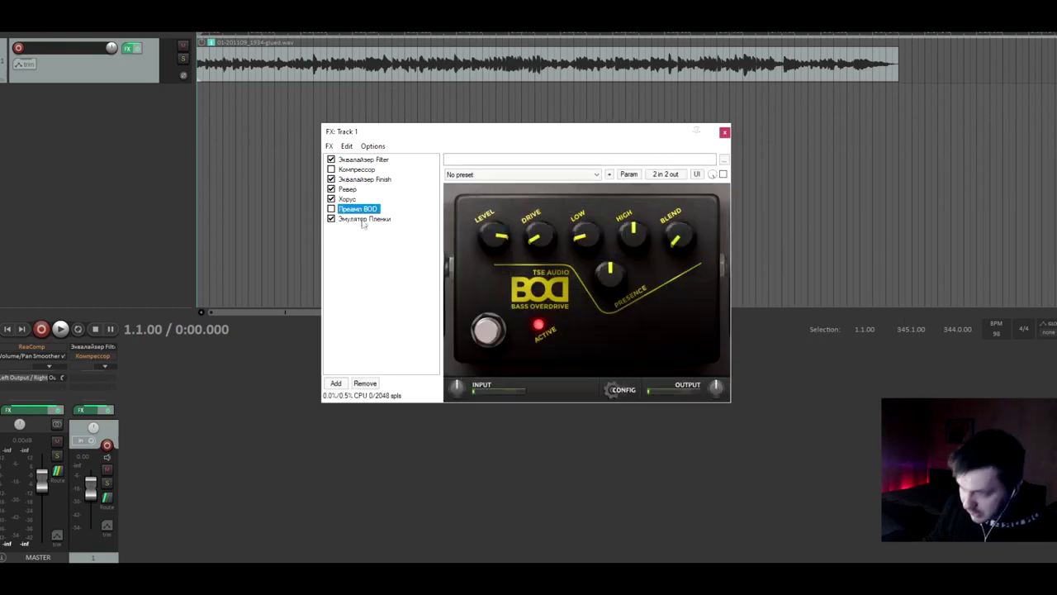
click(364, 219)
click(367, 180)
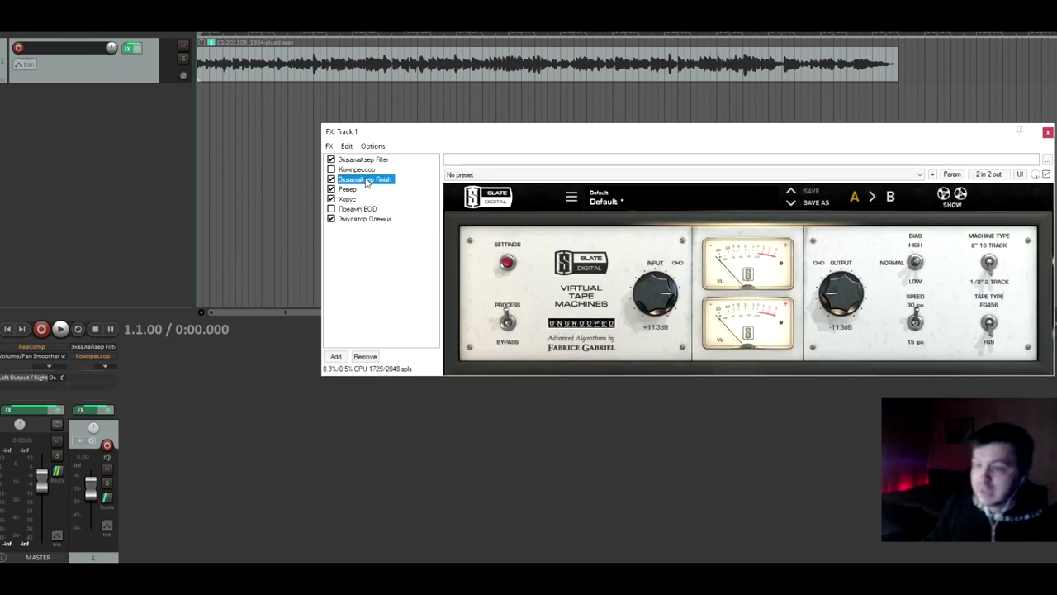
click(363, 169)
click(367, 159)
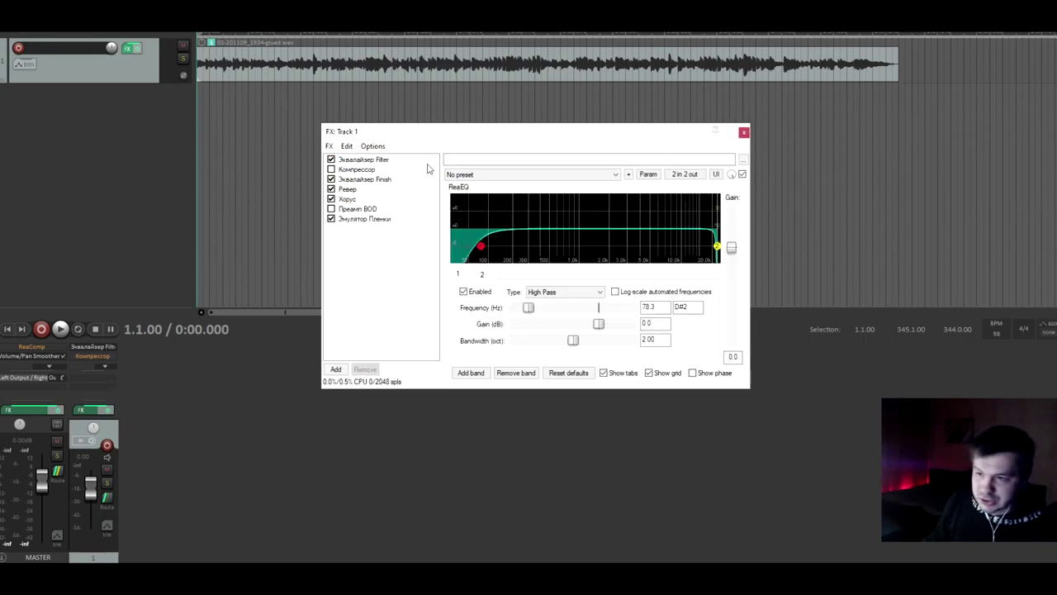
Step: Examine the settings of the filter equalizer, the compressor and the finishing equalizer on track 1, including the EQ curve's low-frequency dip
click(383, 161)
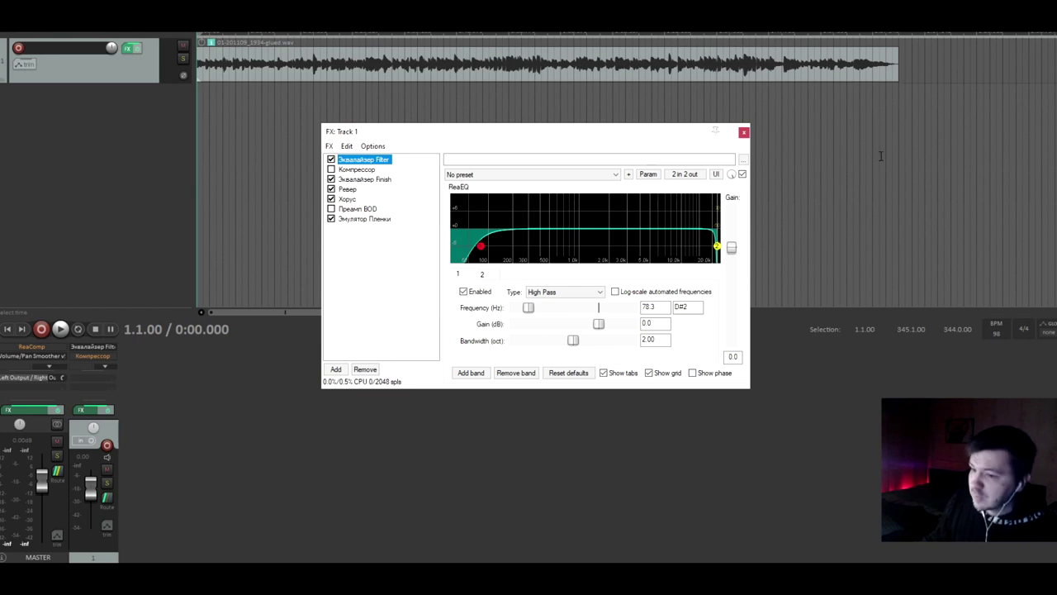
click(372, 170)
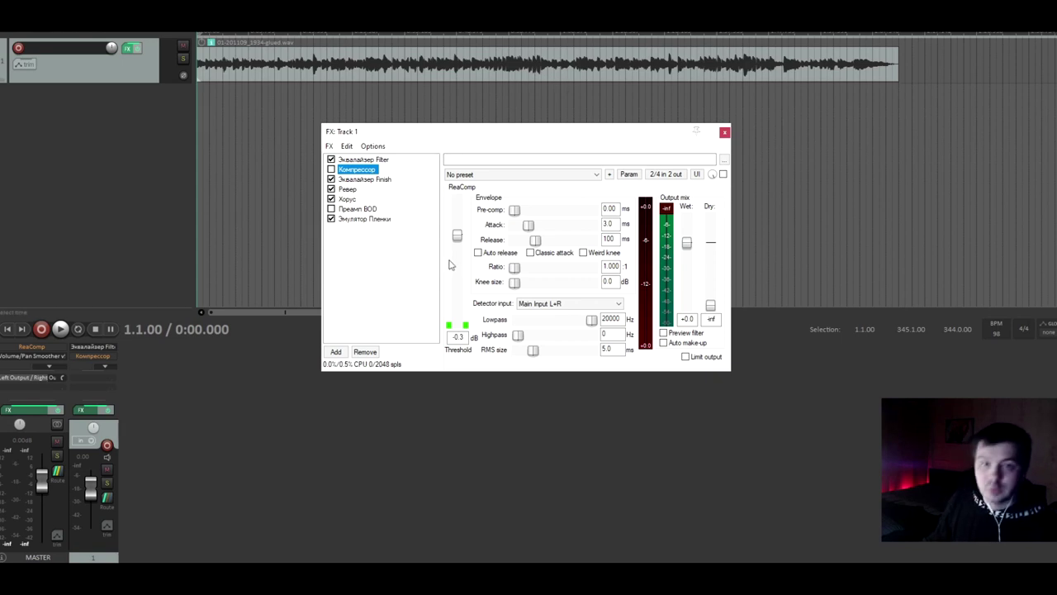
click(368, 179)
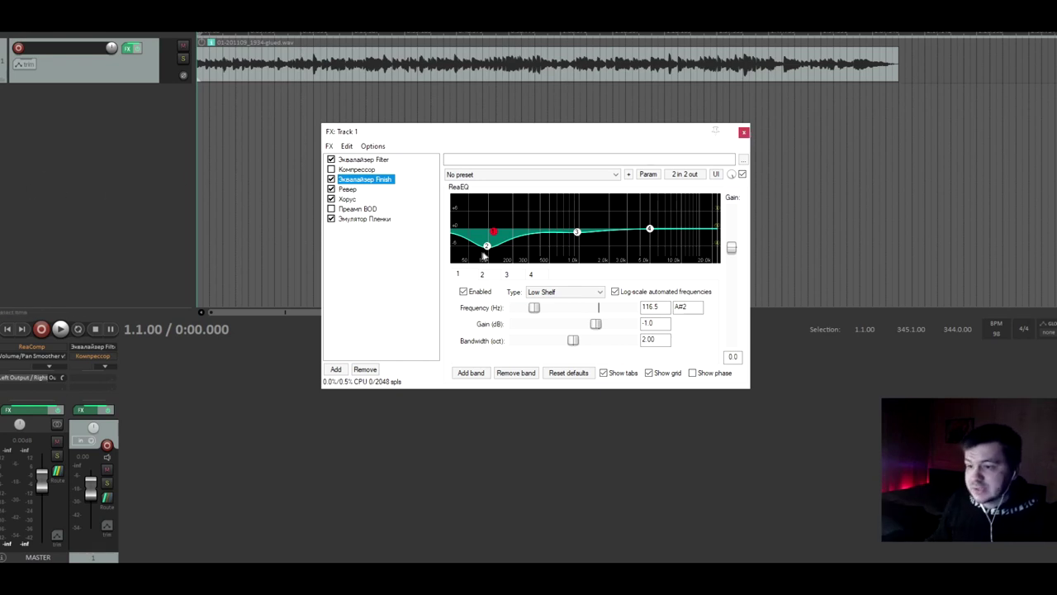
mouse_move(492, 252)
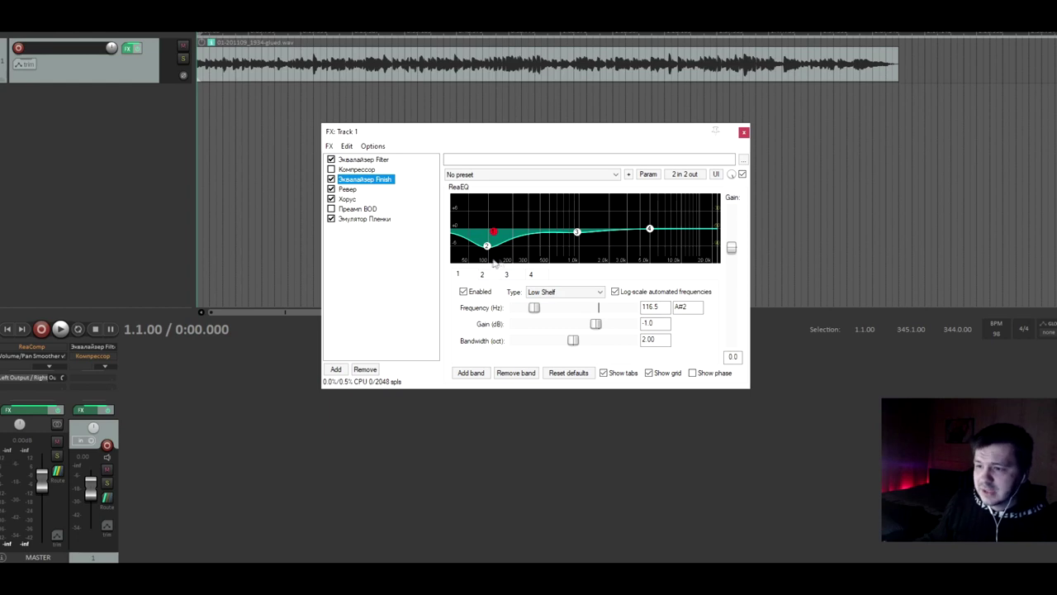
Step: Close the effects window and listen to the beginning of the processed track
click(743, 133)
key(space)
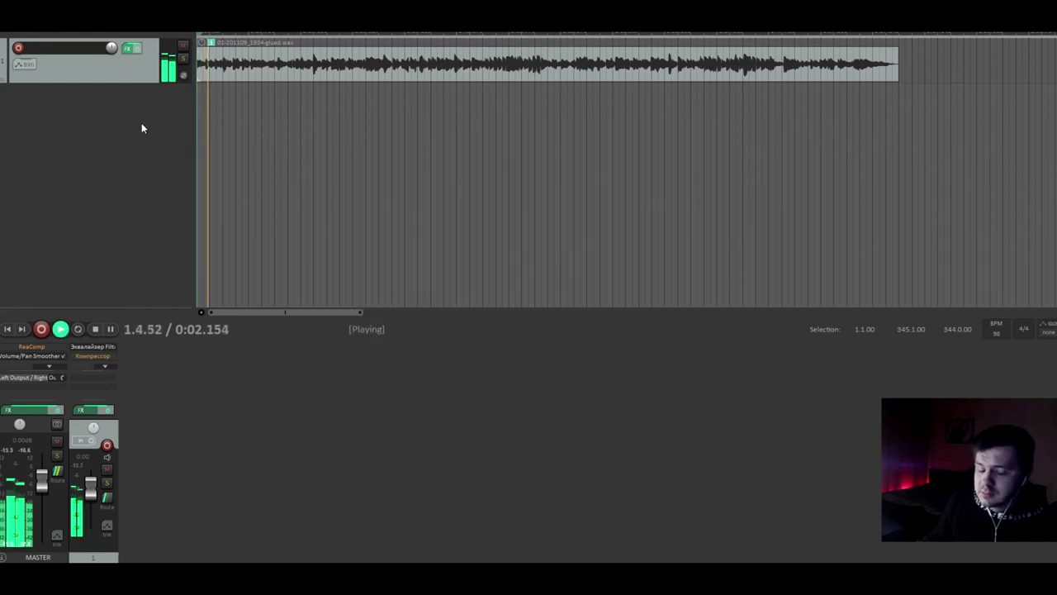
key(space)
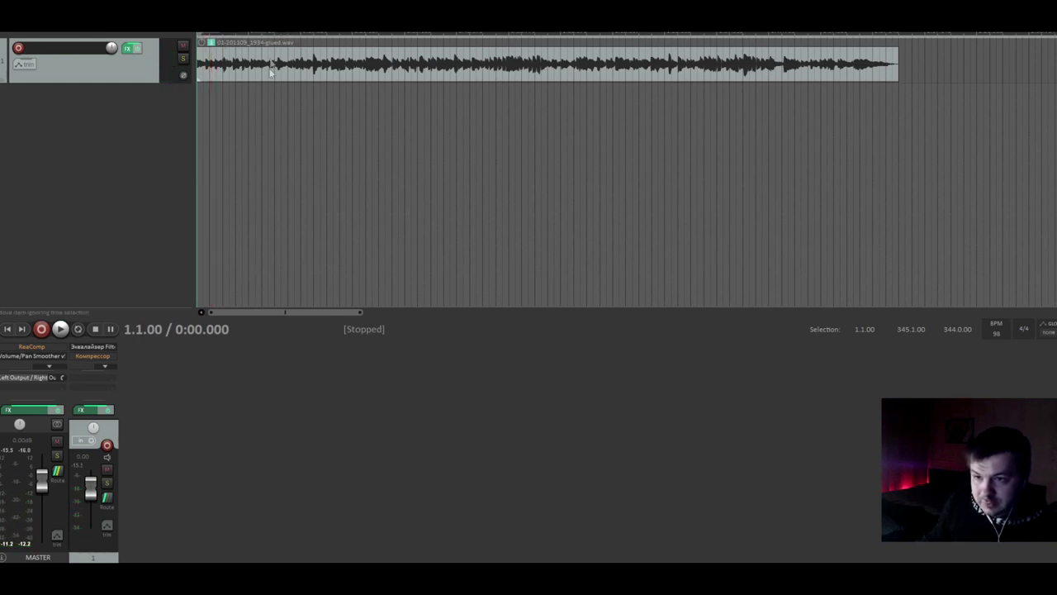
Step: Open the Voxengo OldSkoolVerb reverb on track 1, place its window below the clip and lower the reverb gain to -8.7 dB
click(128, 47)
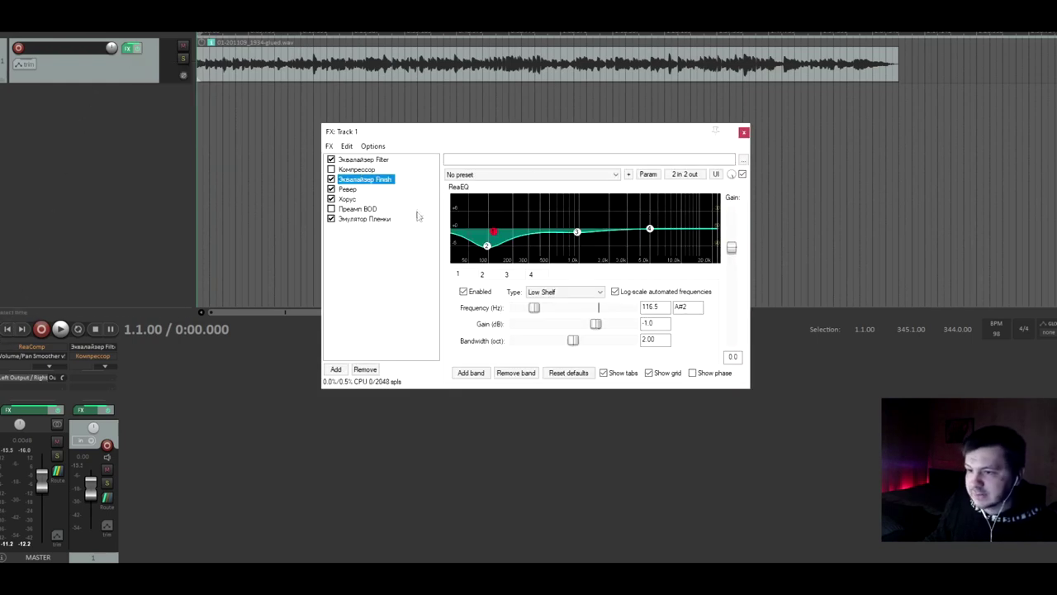
click(347, 189)
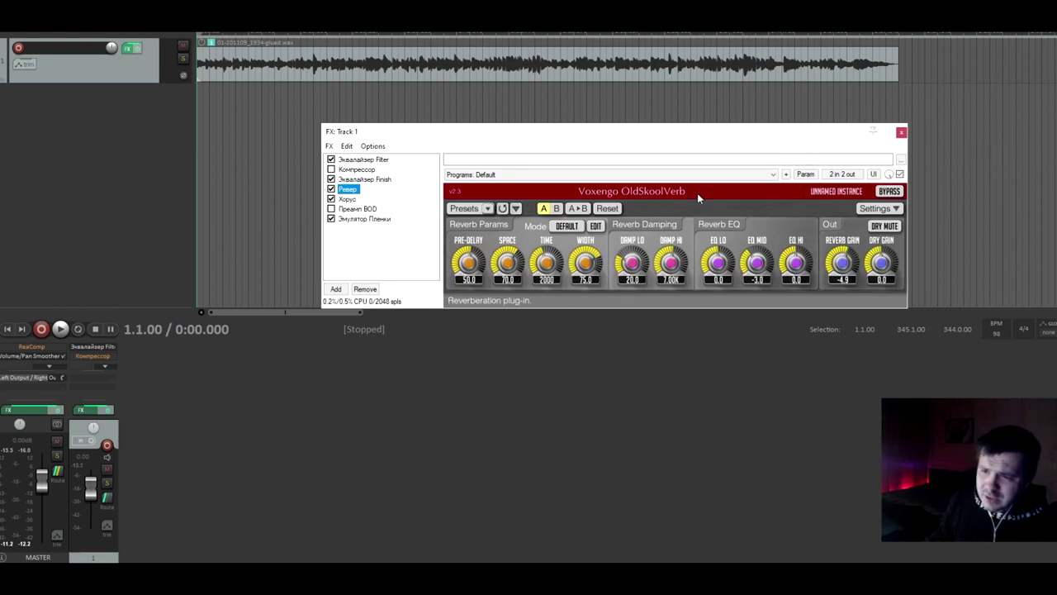
drag(675, 137, 476, 215)
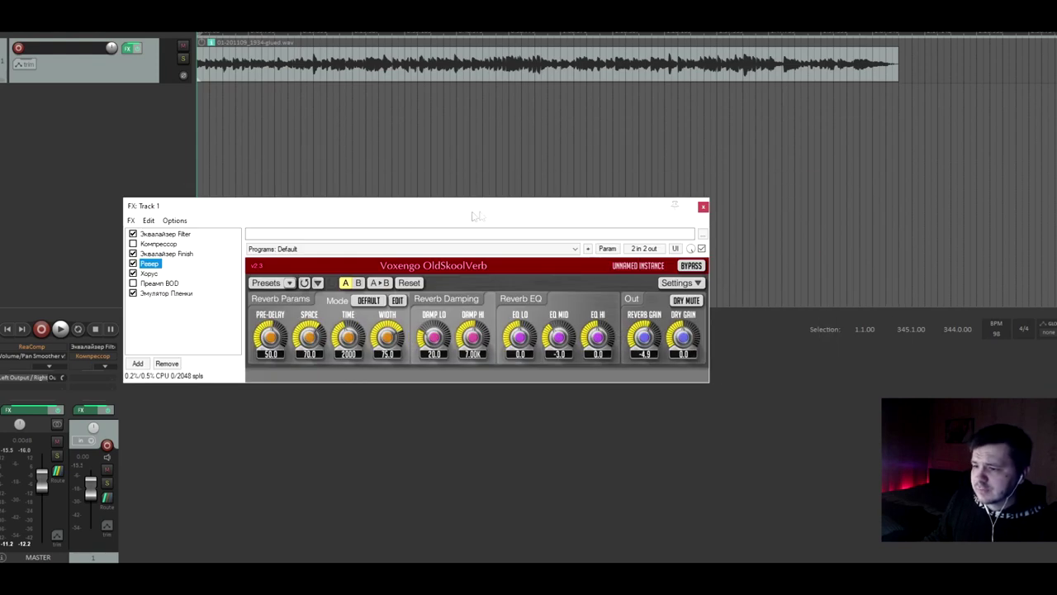
drag(541, 210, 714, 258)
click(830, 397)
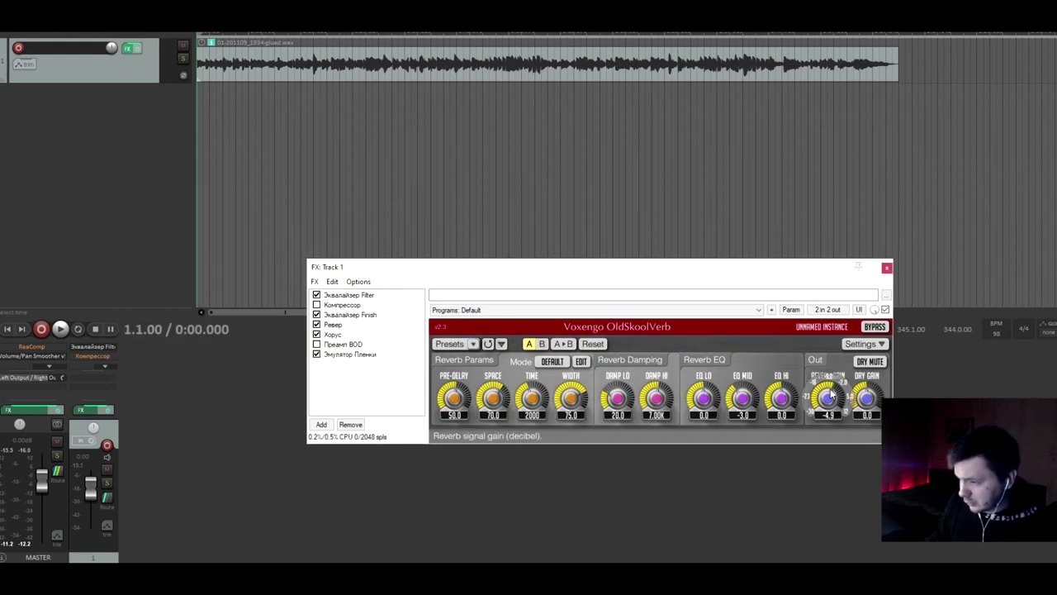
Step: Play the track from the start to hear the adjusted reverb level, and stop playback
click(229, 165)
click(8, 329)
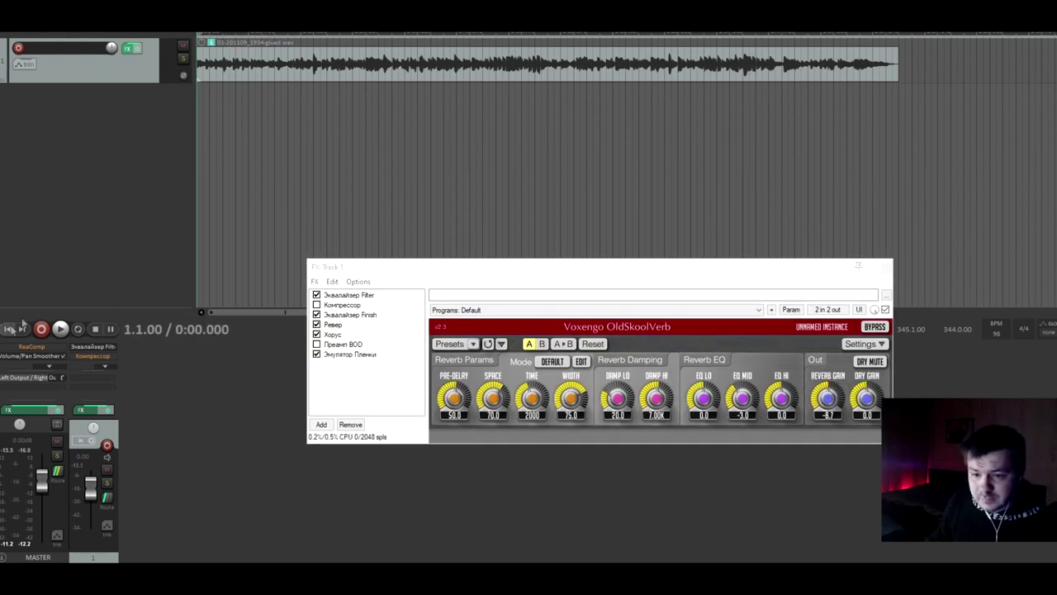
key(space)
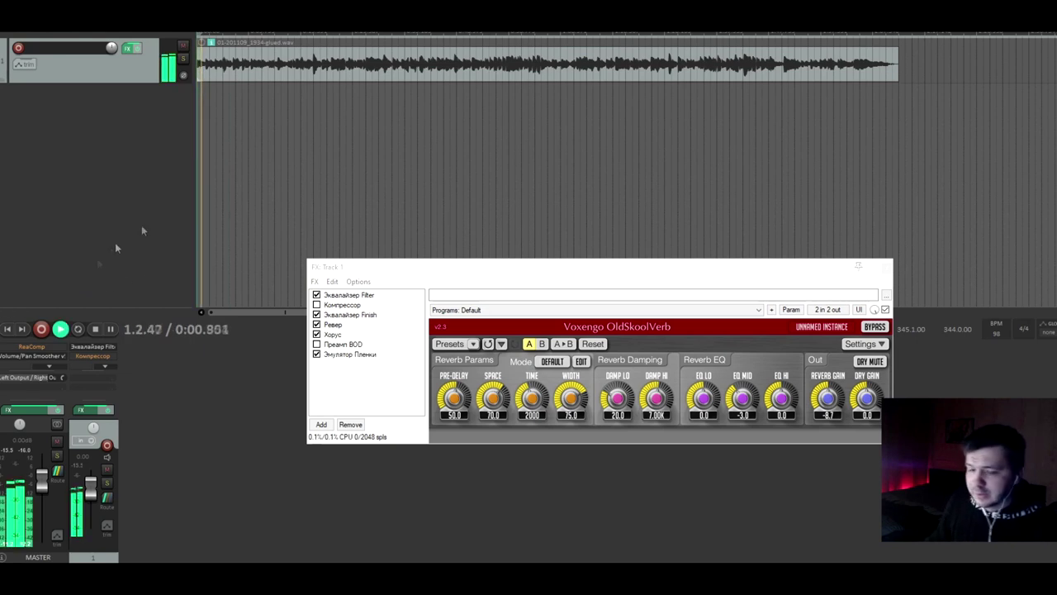
key(space)
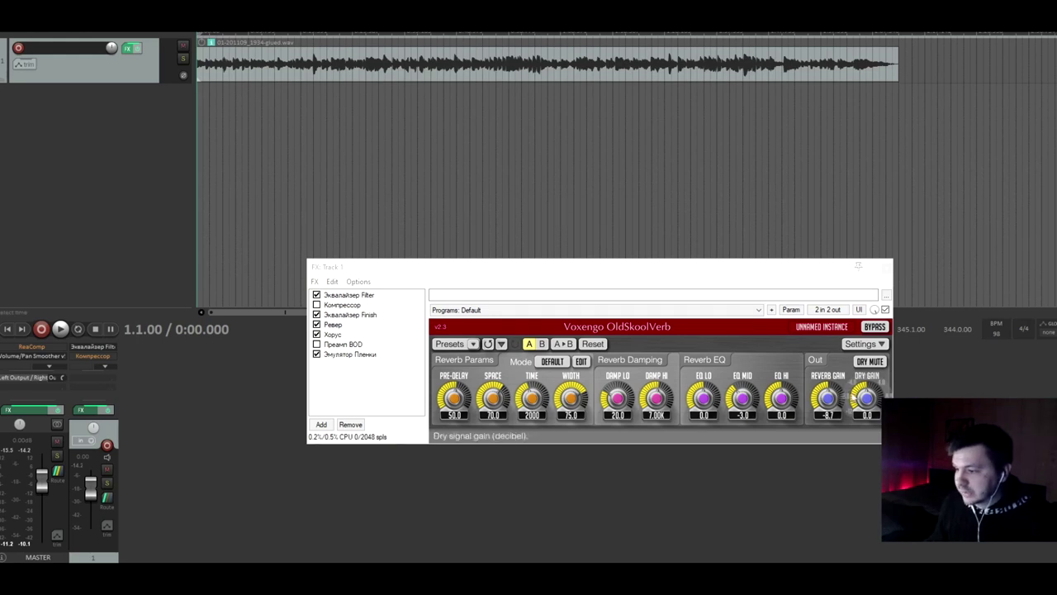
Step: Set the reverb gain to -9.0 dB while the track plays, and return the stopped playback position to the start
key(space)
mouse_move(828, 402)
mouse_down()
mouse_move(828, 352)
mouse_move(829, 402)
mouse_up()
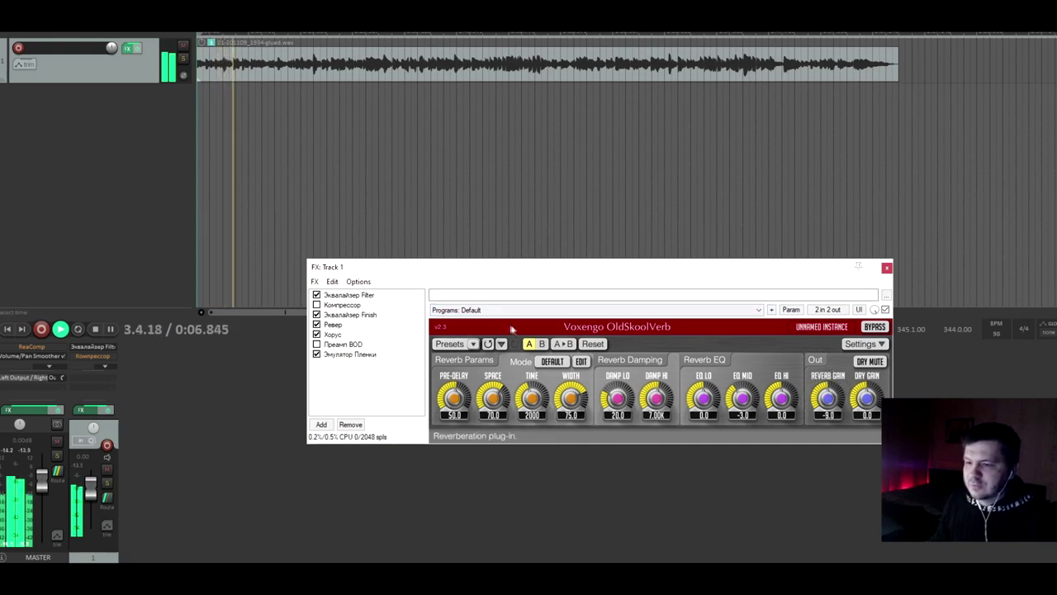
click(399, 141)
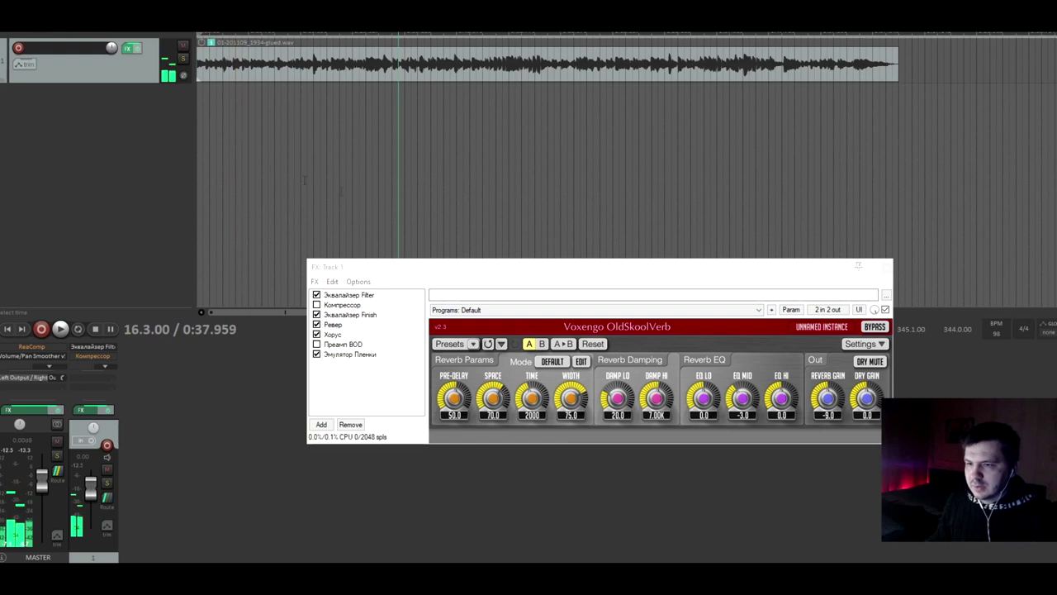
click(22, 327)
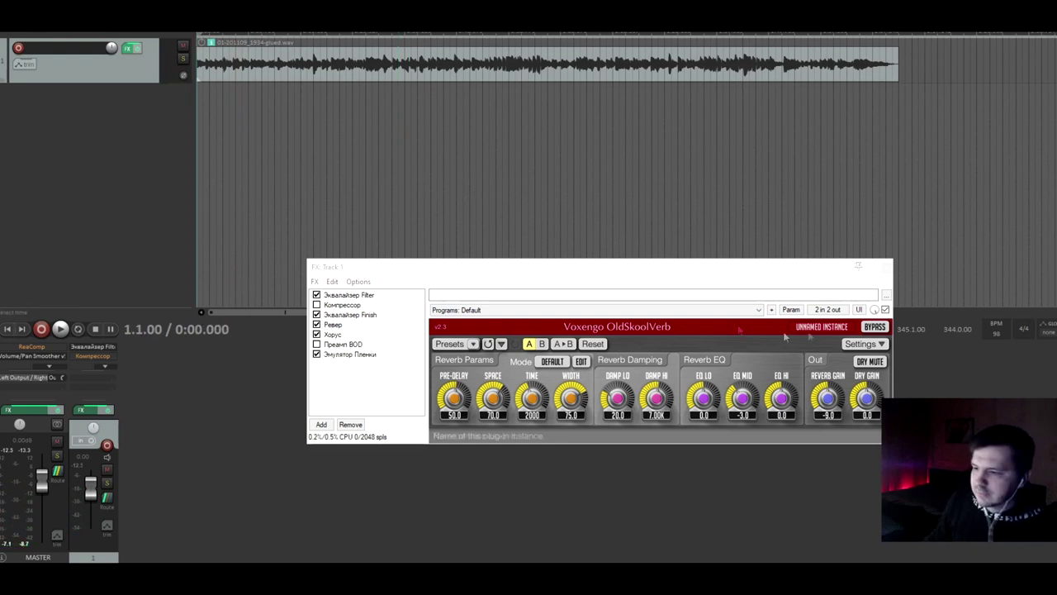
Step: Open the TAL Chorus-60 plugin on track 1 and raise its Mix amount while the track plays from the start
click(125, 51)
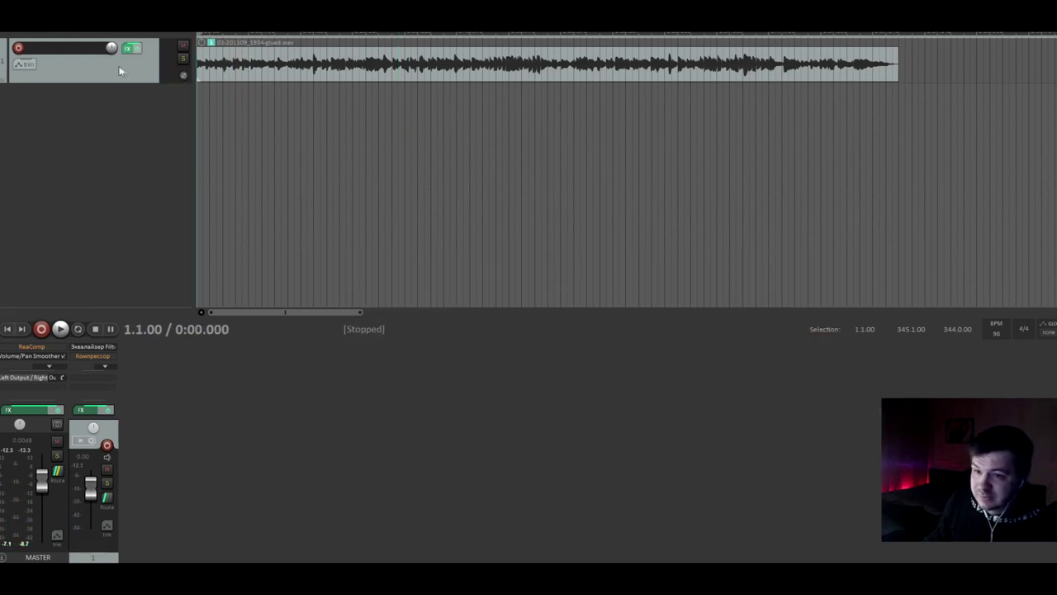
click(130, 49)
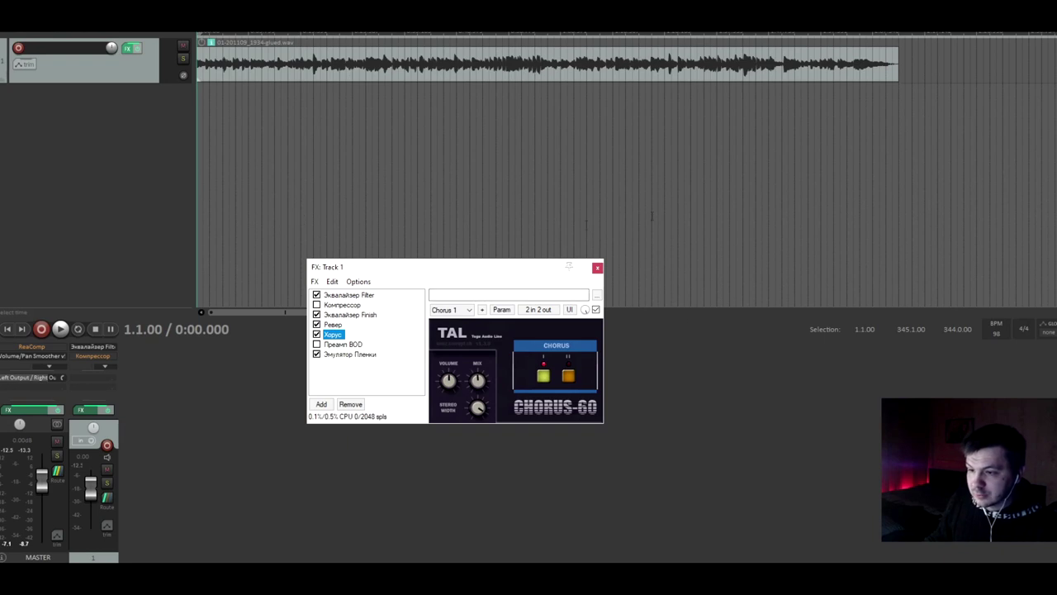
key(space)
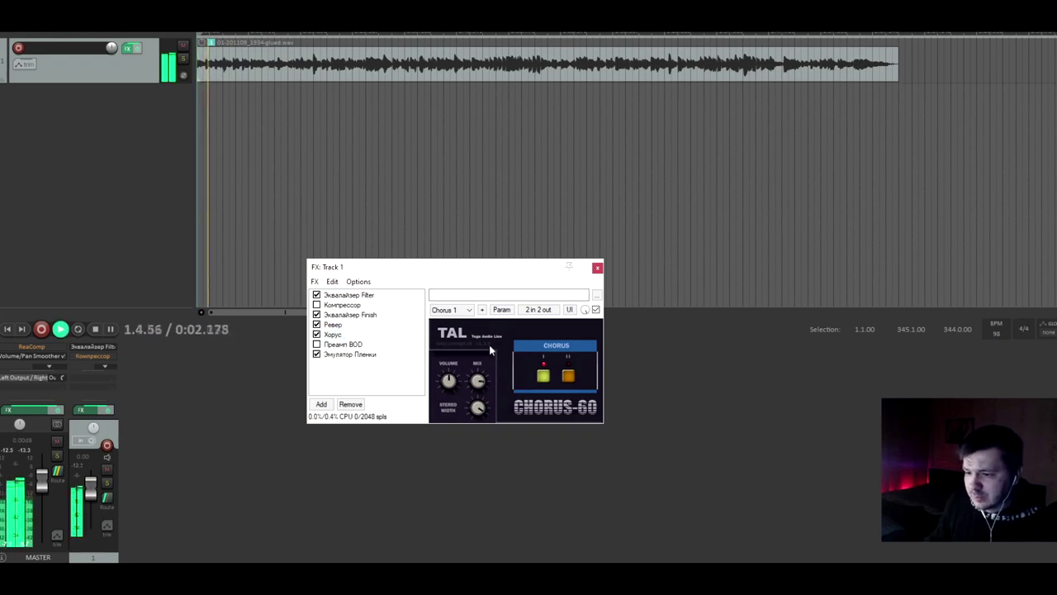
click(481, 405)
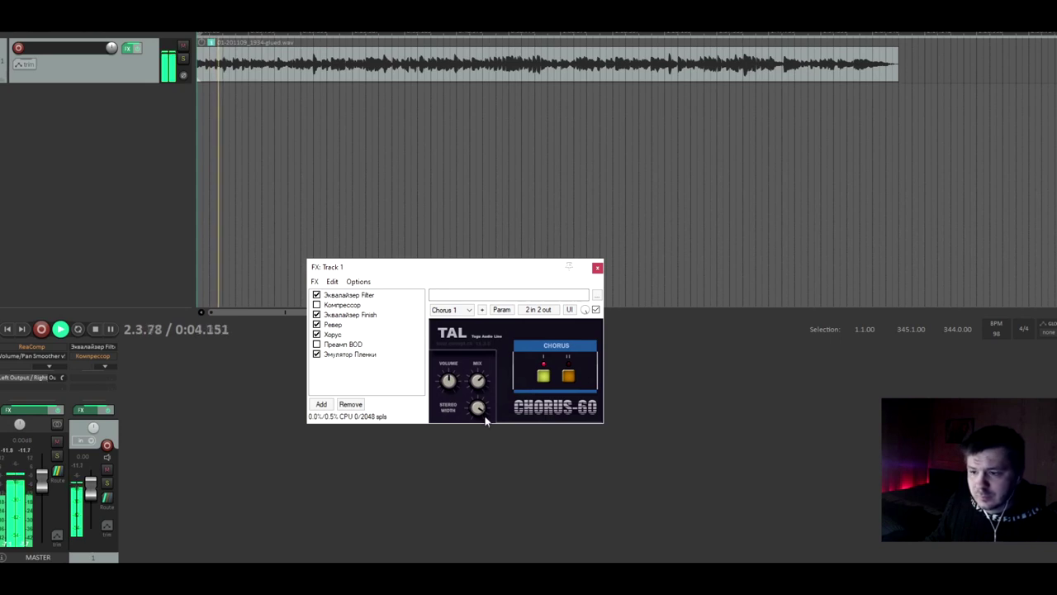
Step: Compare the playing track with the Хорус effect bypassed and enabled, and stop playback with the chorus bypassed
click(316, 334)
click(316, 334)
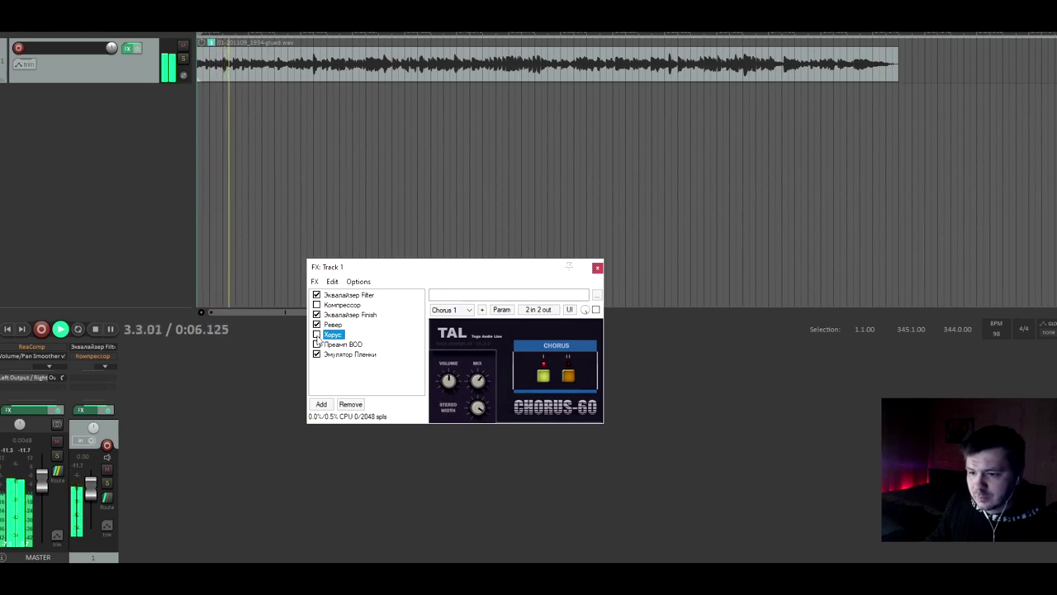
click(477, 407)
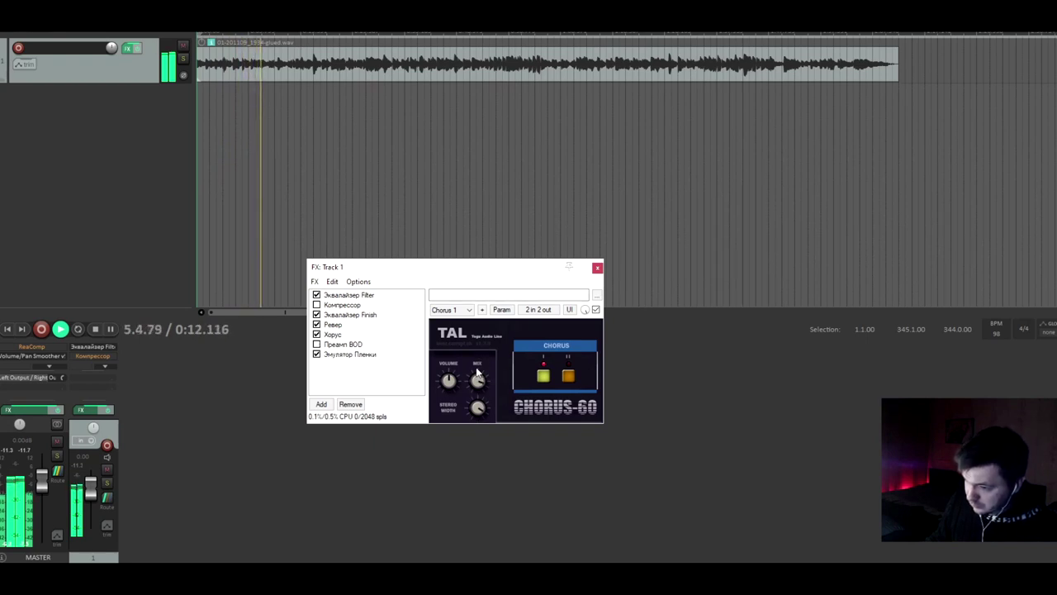
click(316, 334)
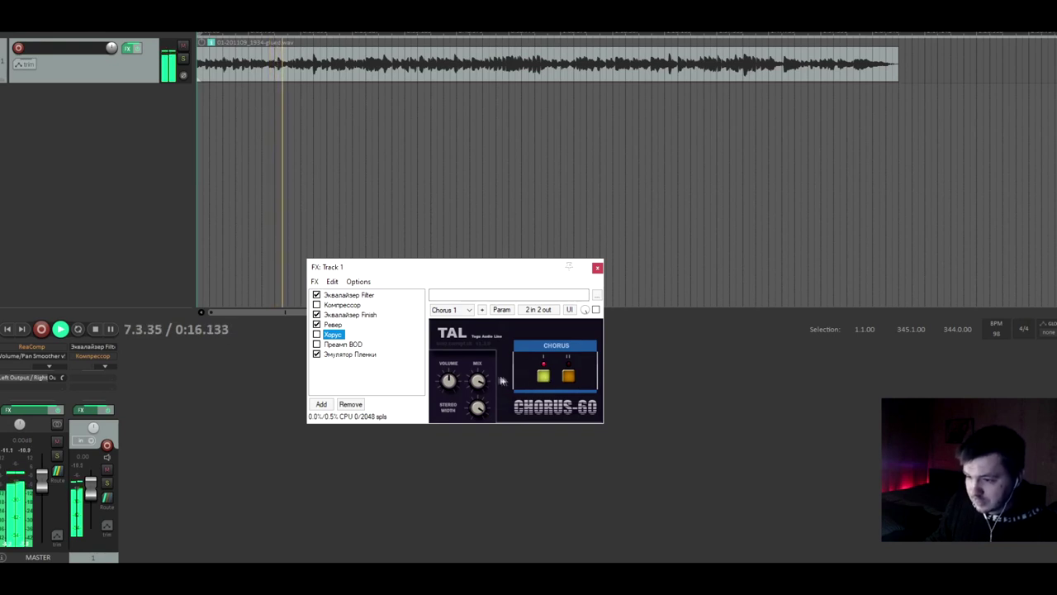
click(316, 334)
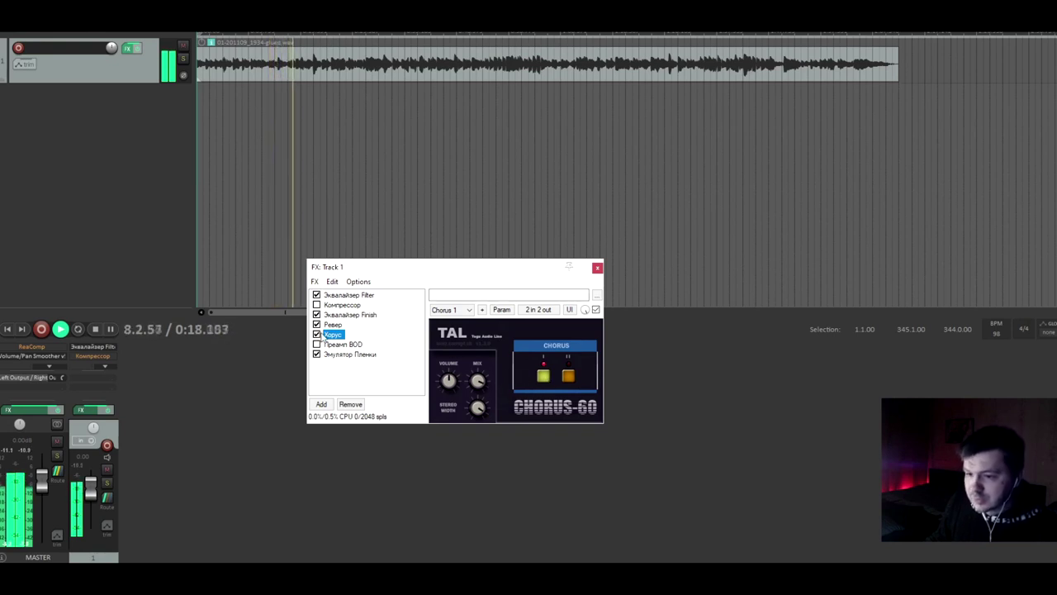
click(316, 335)
key(space)
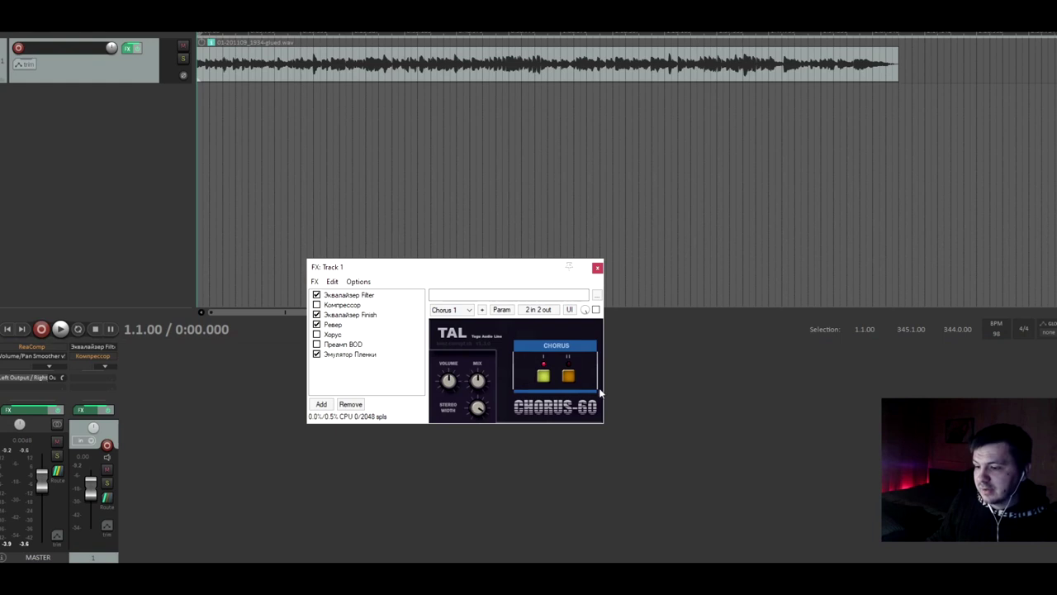
Step: Play the track from the start, enable the Хорус effect and audition chorus mode II
key(space)
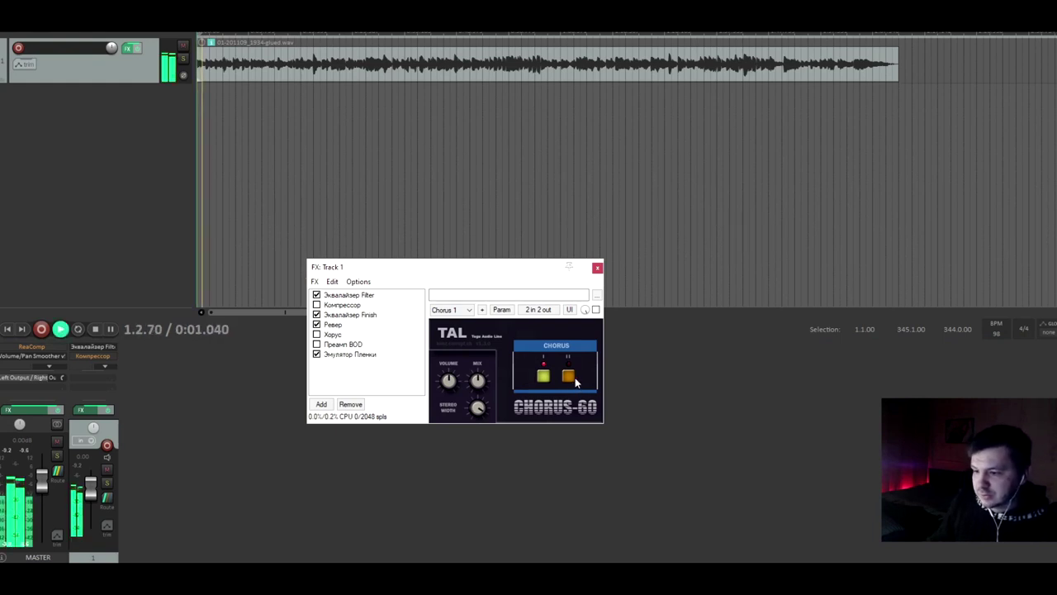
click(316, 333)
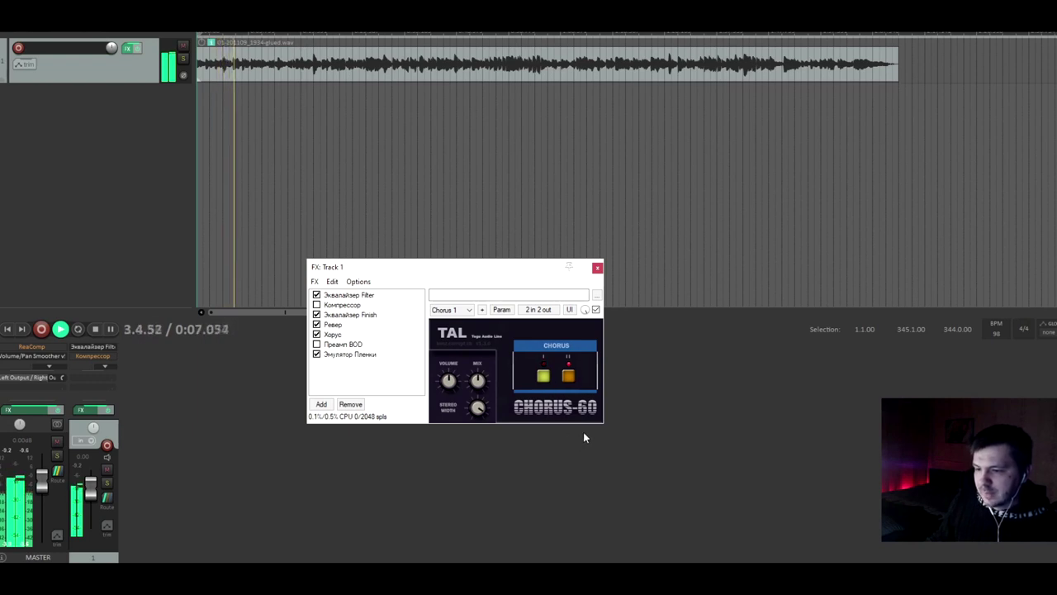
click(570, 378)
click(573, 385)
click(573, 385)
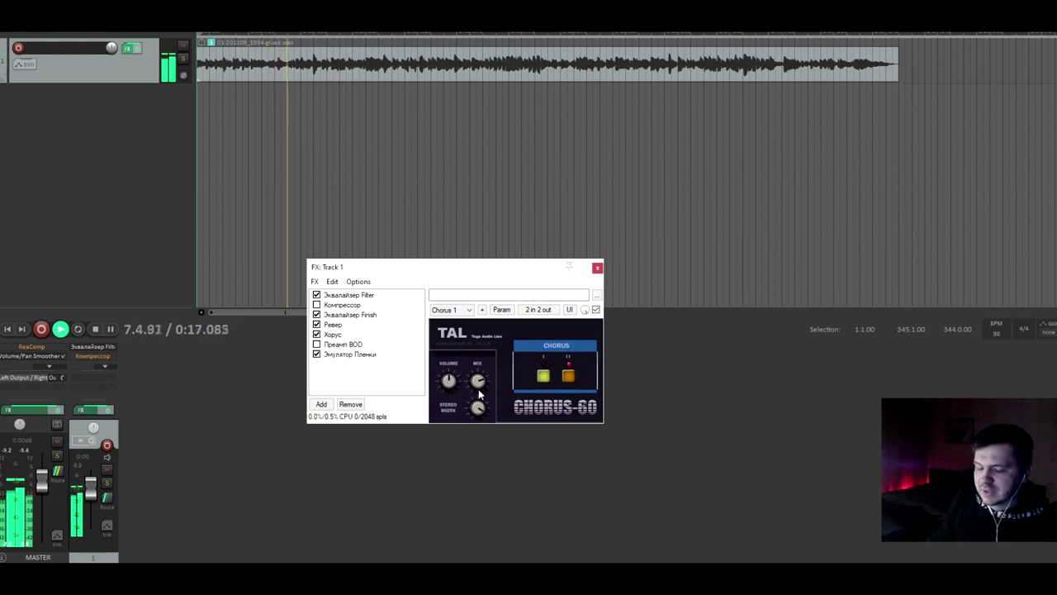
Step: Switch the chorus back to mode I, compare it off and on during playback, and close the FX window and stop the track
click(567, 378)
click(542, 378)
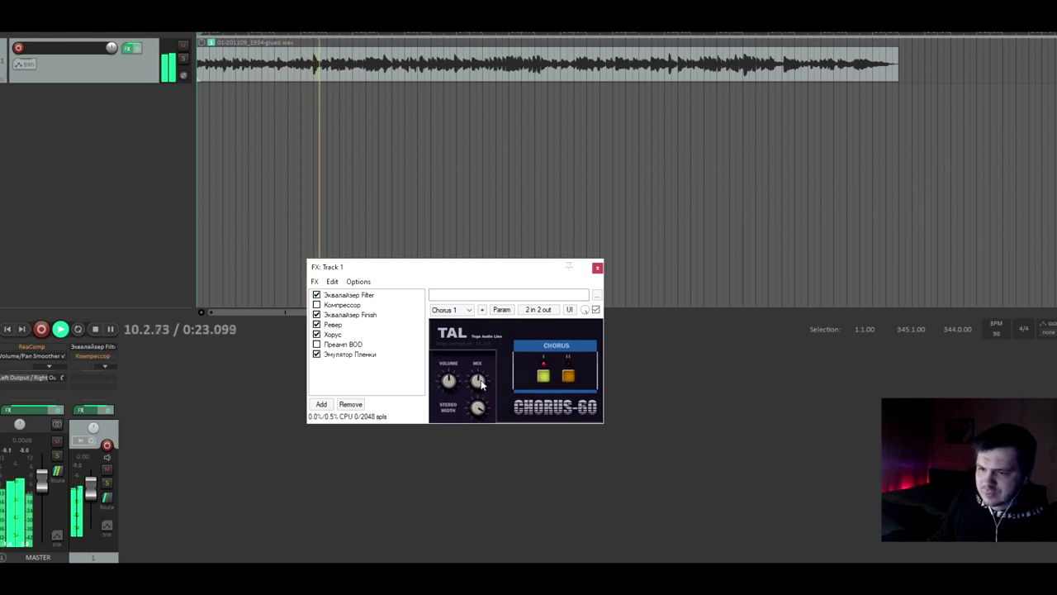
click(542, 377)
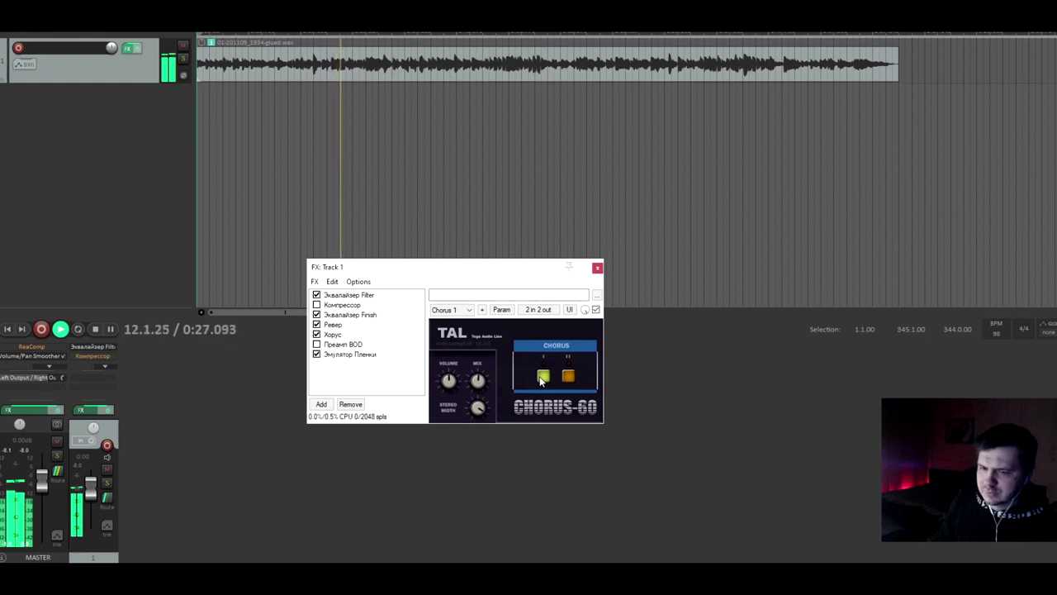
click(542, 378)
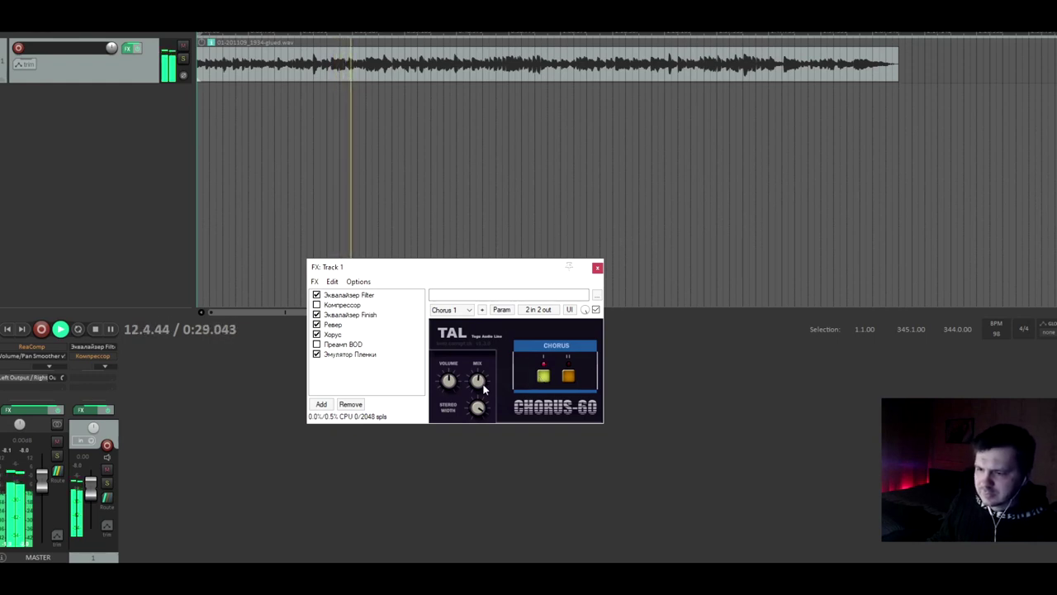
click(597, 268)
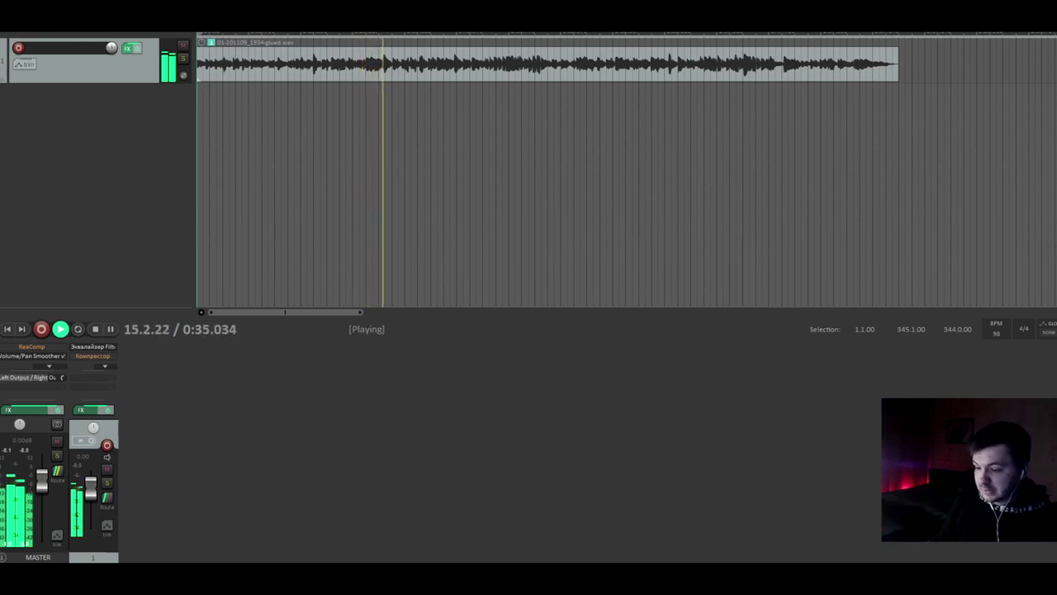
key(space)
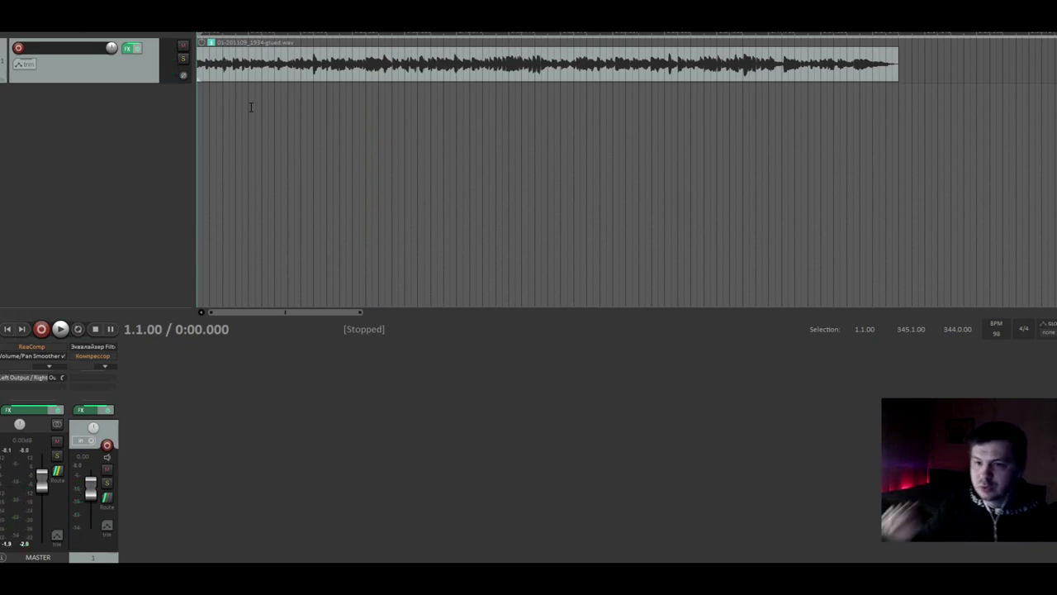
Step: Reopen track 1's effects chain during playback, float the Преамп BOD plugin window beside it and enable the preamp
click(129, 50)
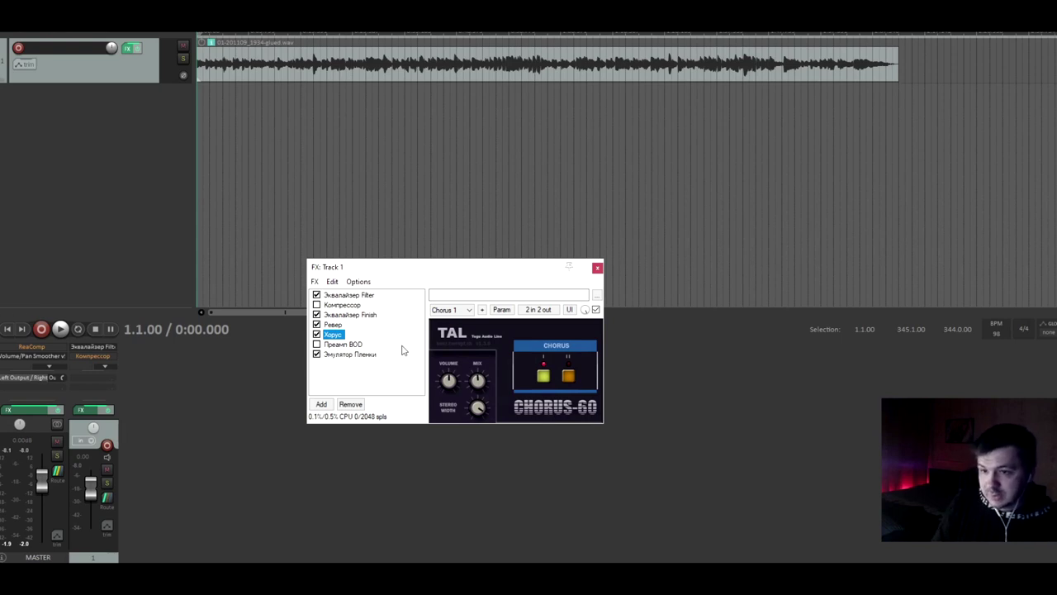
key(space)
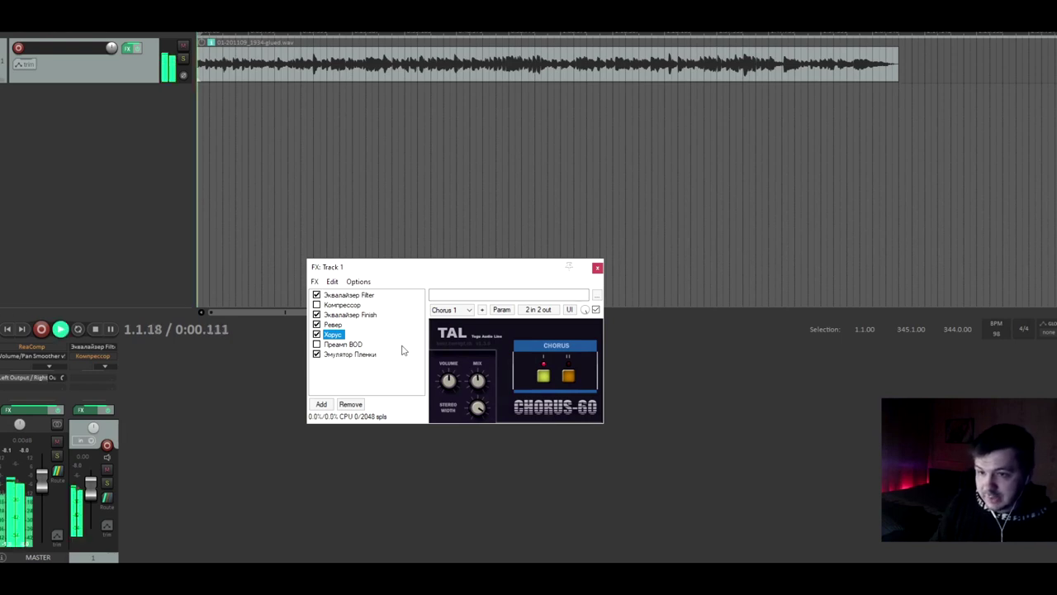
double_click(333, 343)
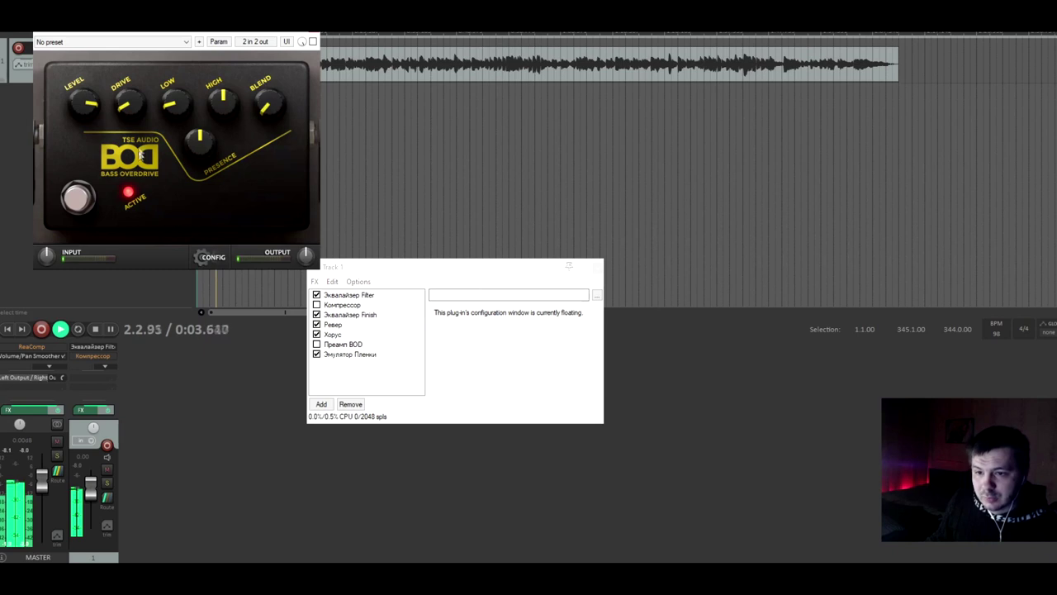
click(82, 202)
drag(298, 25, 818, 78)
click(316, 343)
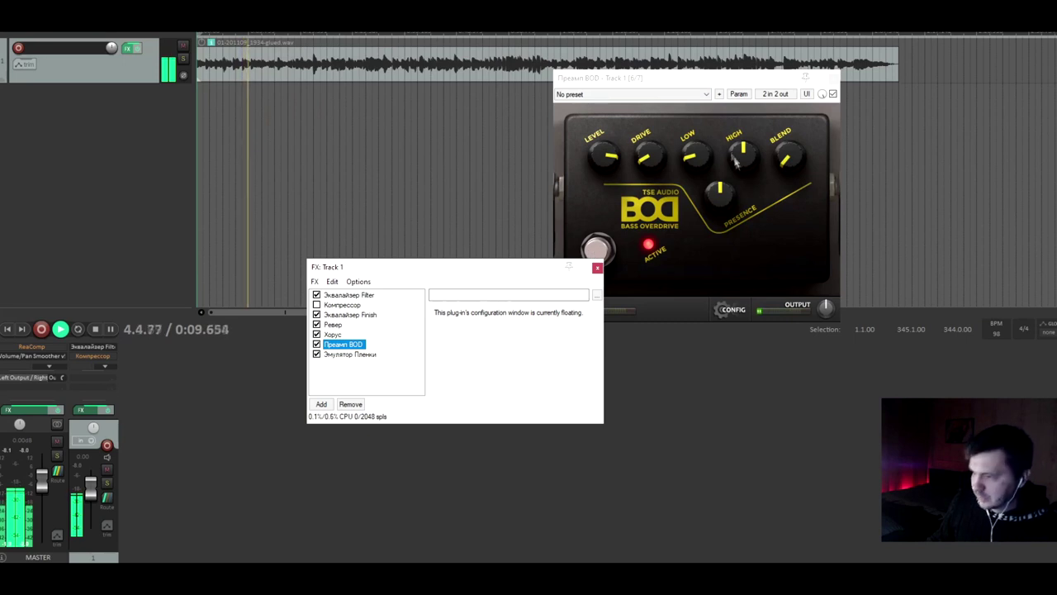
Step: Adjust the BOD pedal's Drive, Blend, Input and Output while the track plays, and switch the pedal off and stop playback
click(651, 167)
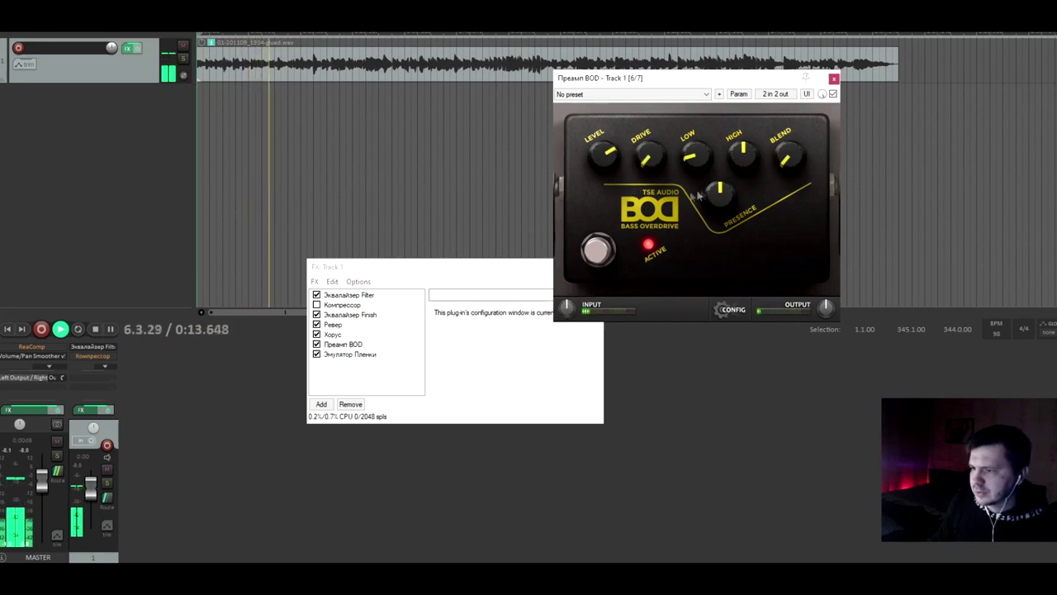
drag(826, 307, 833, 281)
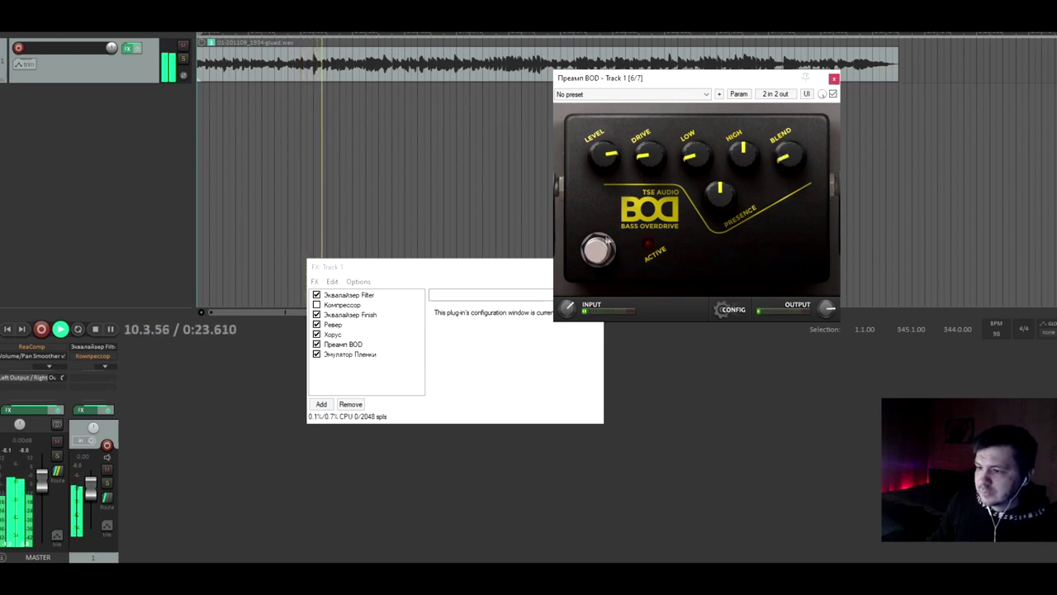
click(607, 267)
key(space)
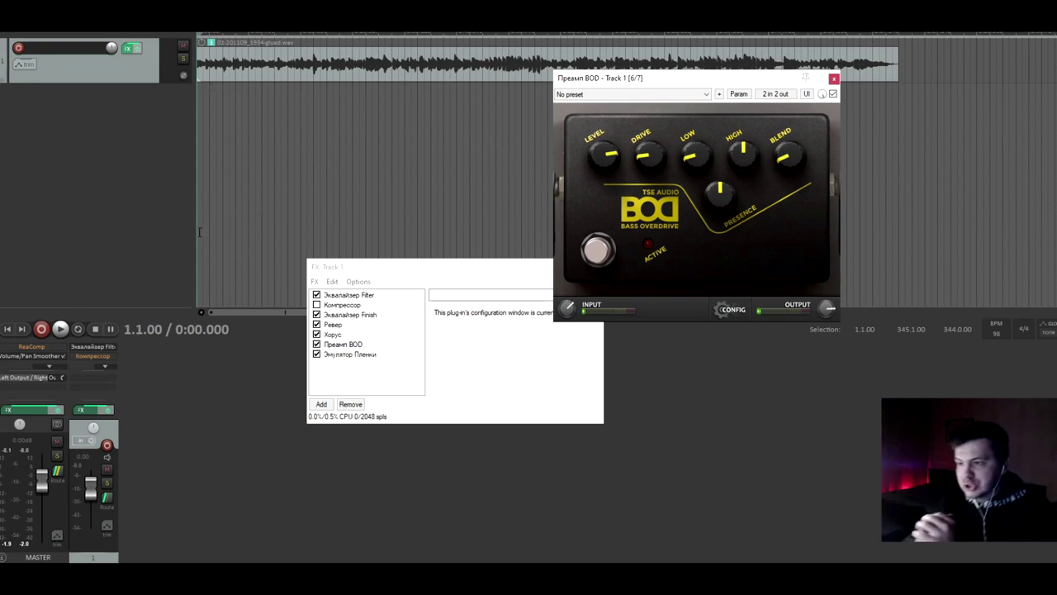
Step: Bypass Преамп BOD in the effects chain, readjust its Level, Drive and Low knobs, and close its floating window
click(324, 346)
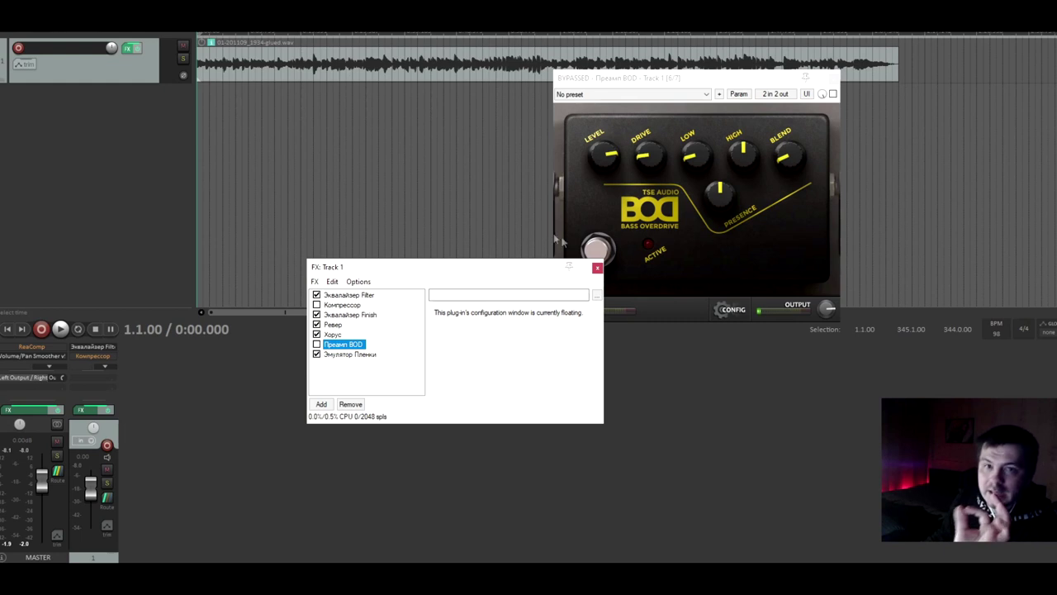
click(693, 181)
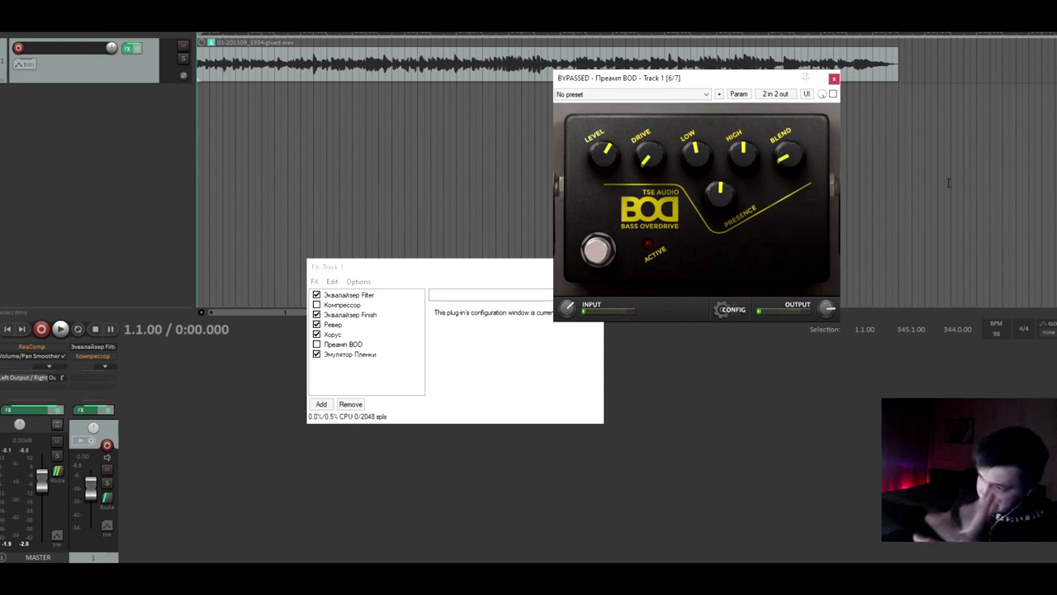
click(834, 79)
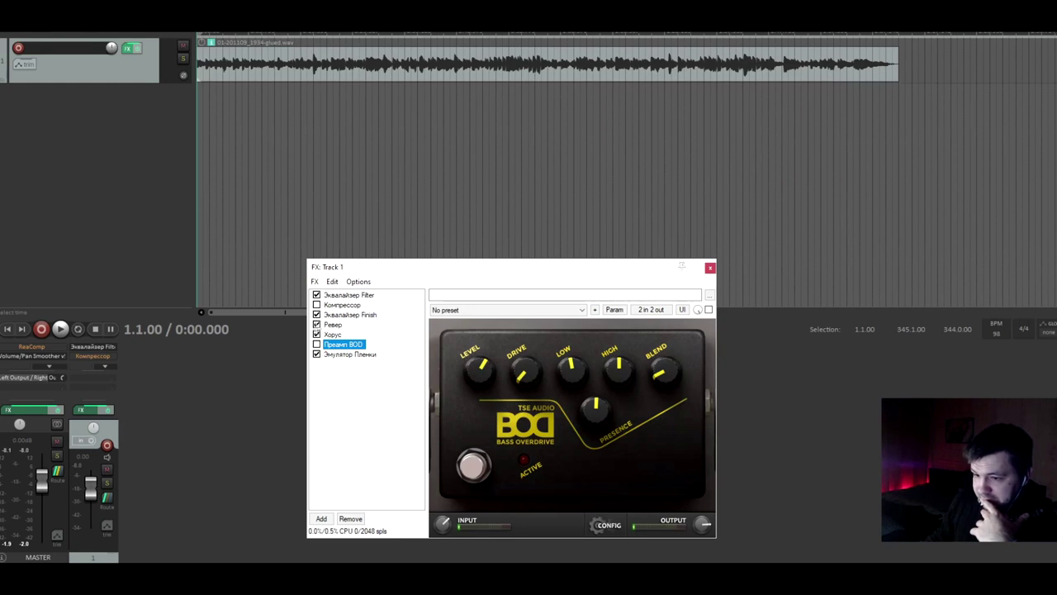
Step: Open the Эмулятор Пленки tape plugin, raise its input to +12.7 dB while the track plays from the start, and stop playback
click(335, 355)
key(space)
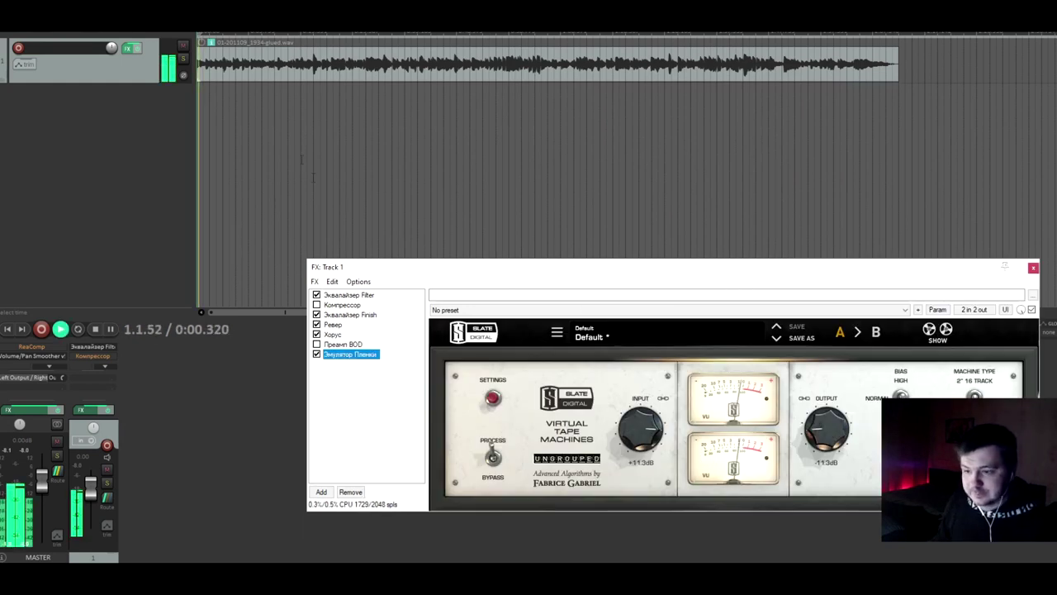
drag(656, 442, 659, 433)
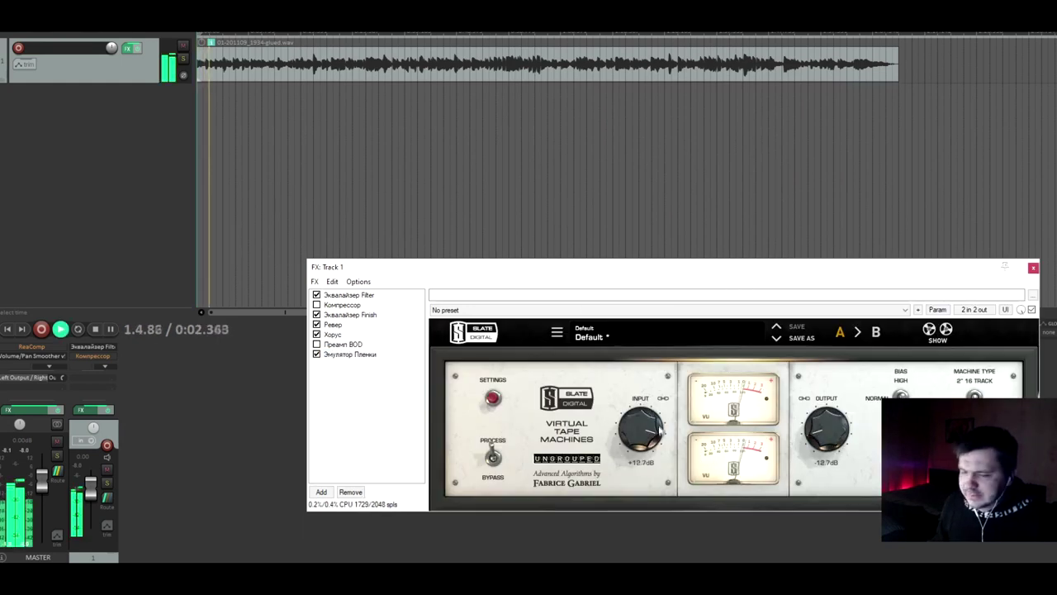
click(350, 356)
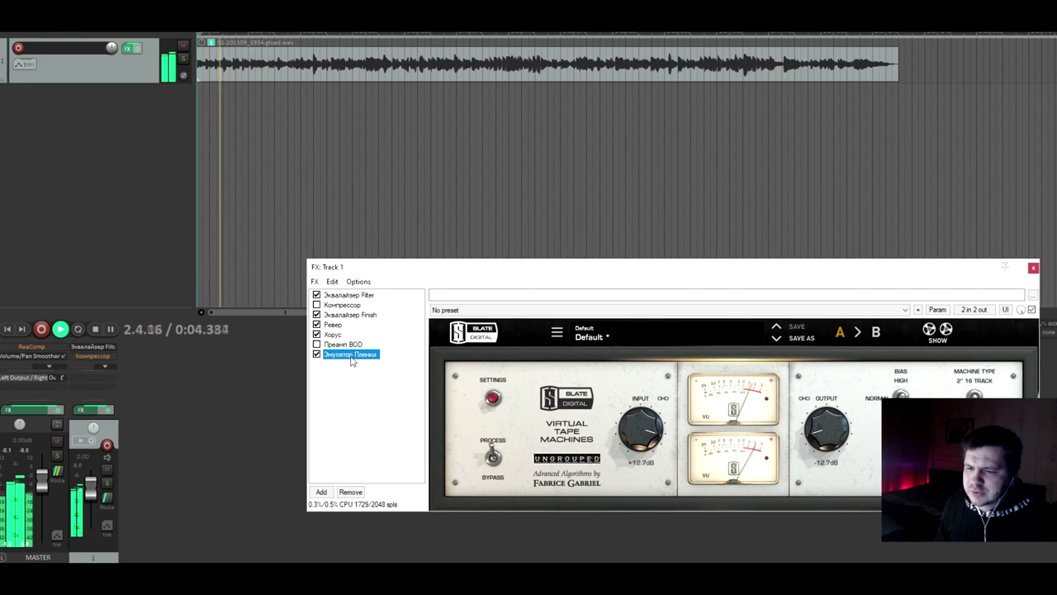
key(space)
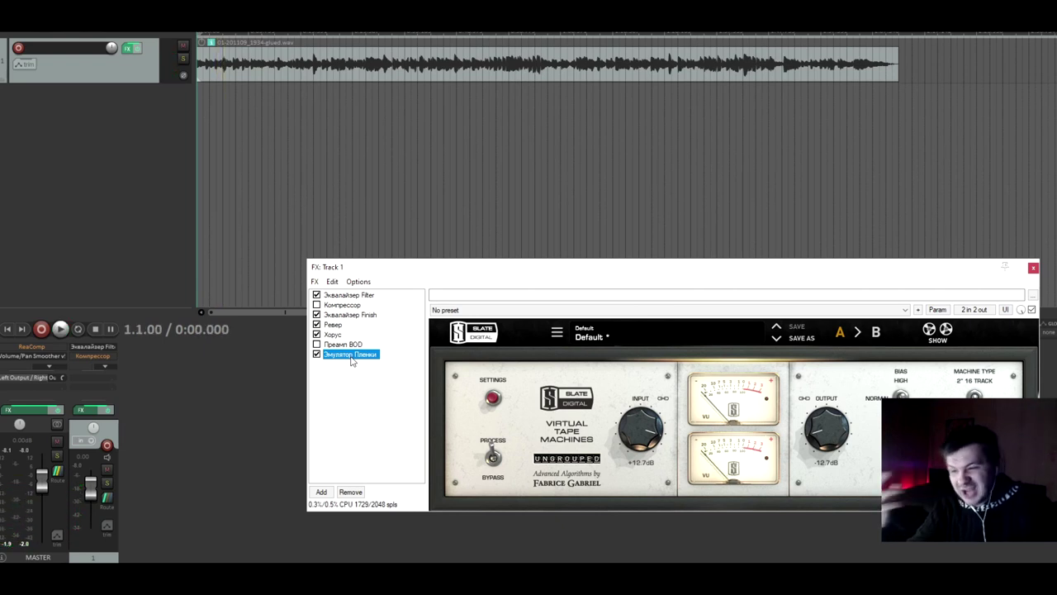
Step: Raise the tape emulator's input to its maximum while playing from measure 5, and compare it with a lower input level
drag(641, 432, 646, 469)
drag(829, 419, 842, 422)
click(251, 141)
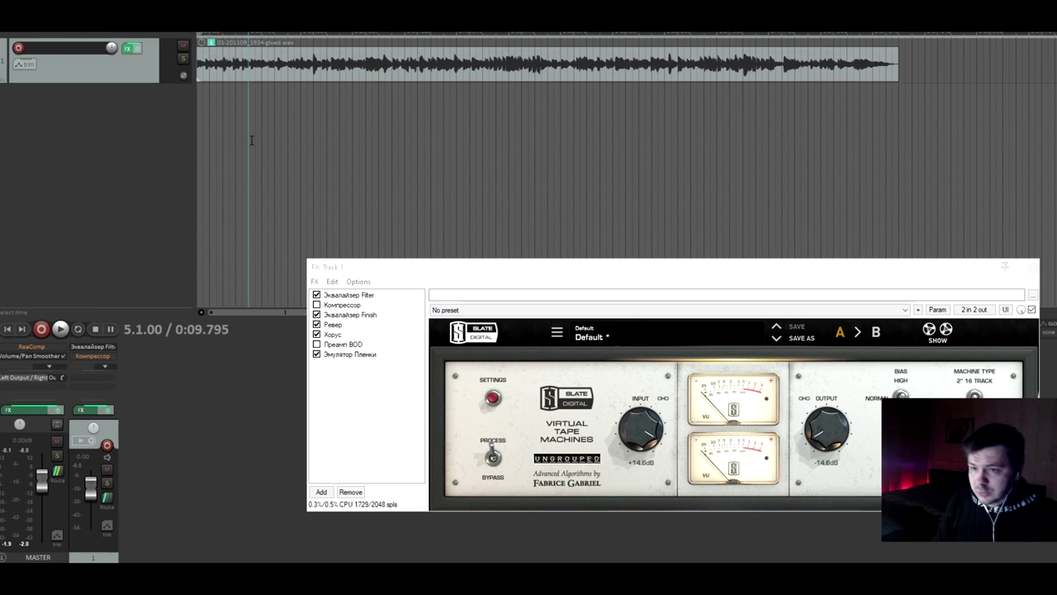
key(space)
drag(643, 437, 647, 426)
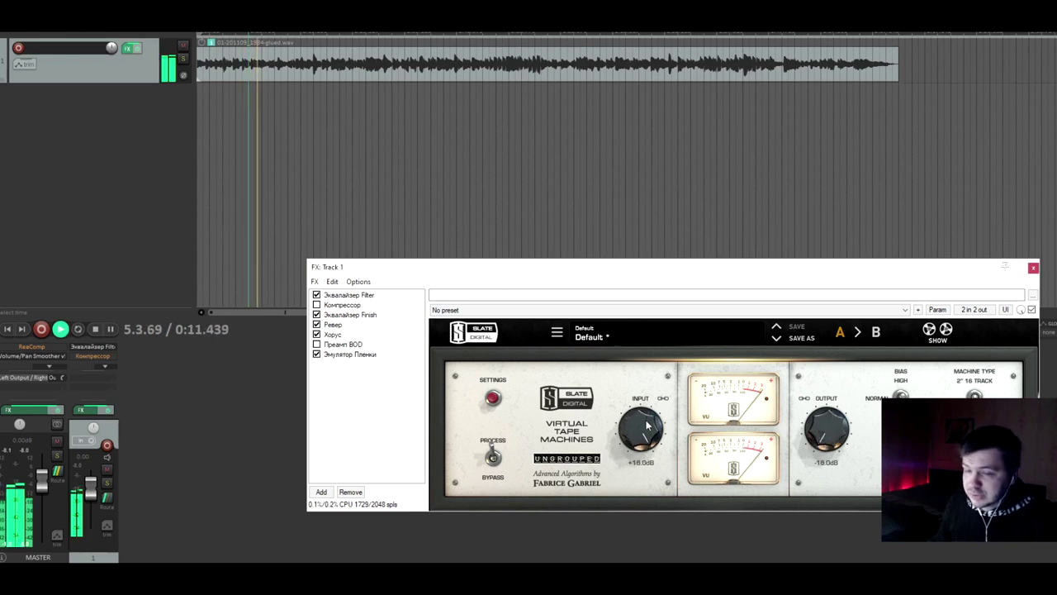
drag(647, 426, 659, 364)
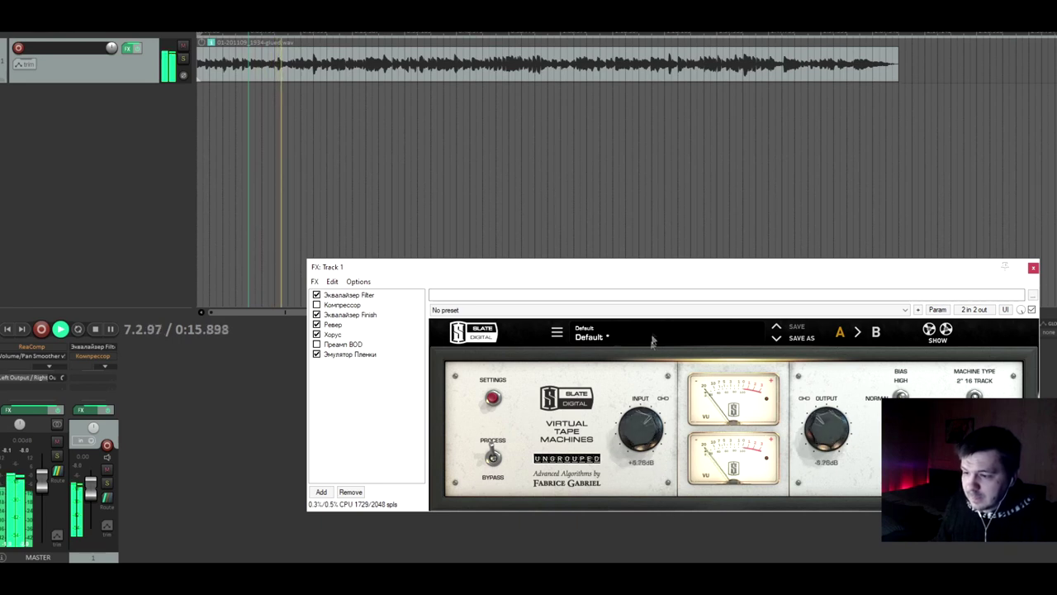
Step: Bypass the Эмулятор Пленки effect, stop playback with the cursor at measure 10, and select the Компрессор effect
click(316, 354)
click(352, 157)
click(314, 155)
key(space)
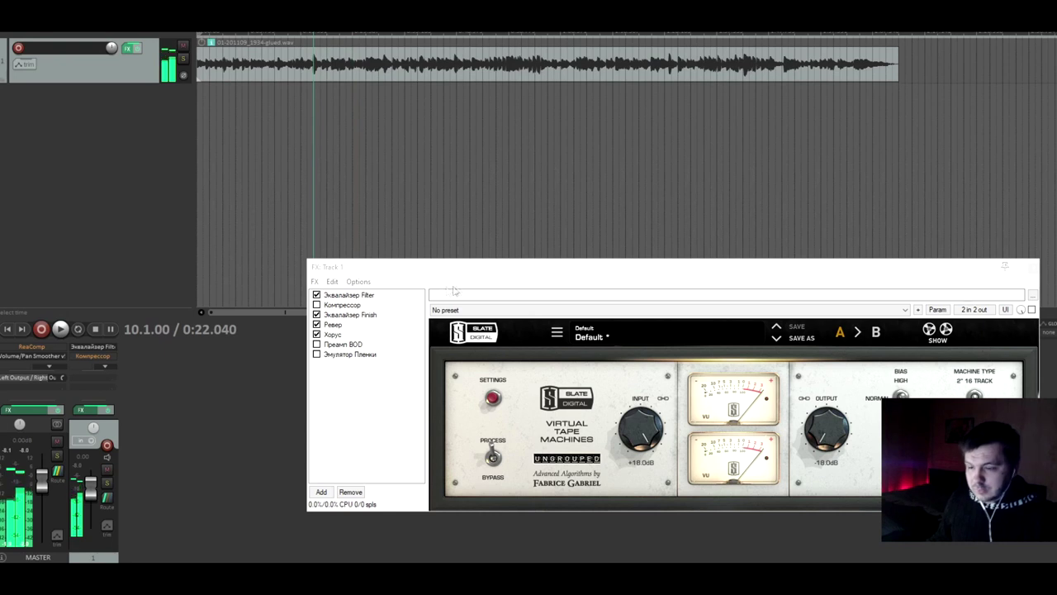
click(359, 304)
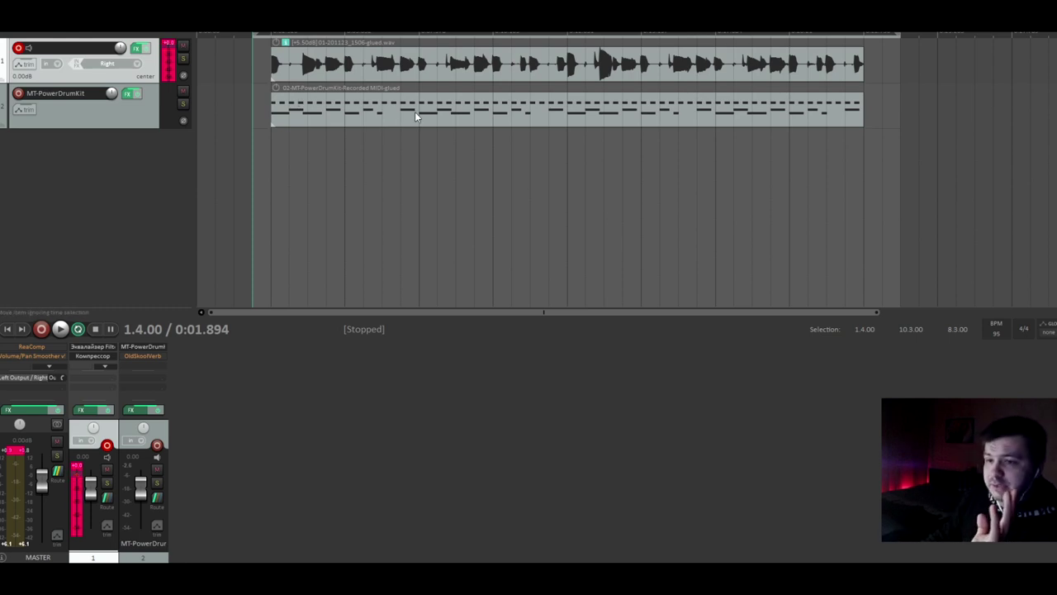
Step: Select the audio clip and the MT-PowerDrumKit MIDI clip in turn, and place the edit cursor at their start, measure 2, with both deselected
click(382, 109)
click(490, 108)
click(510, 108)
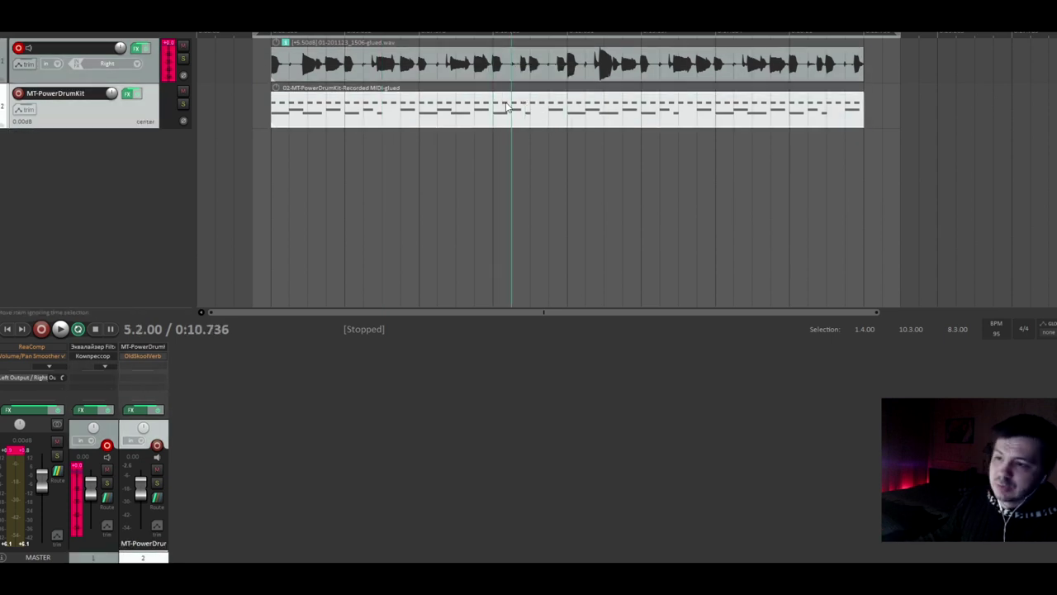
click(519, 71)
click(421, 72)
click(402, 80)
click(422, 80)
click(462, 108)
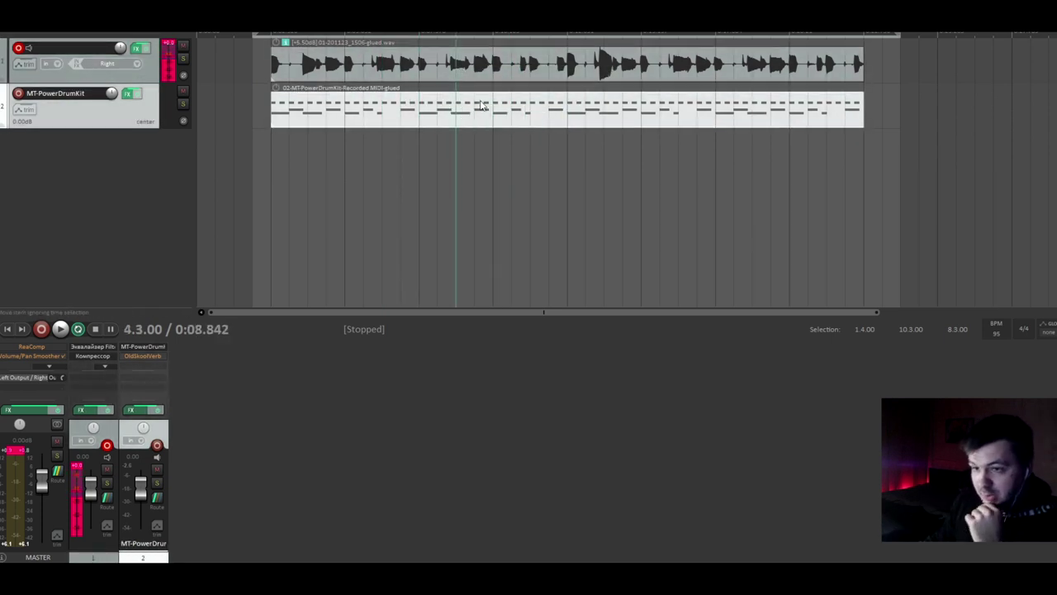
click(269, 146)
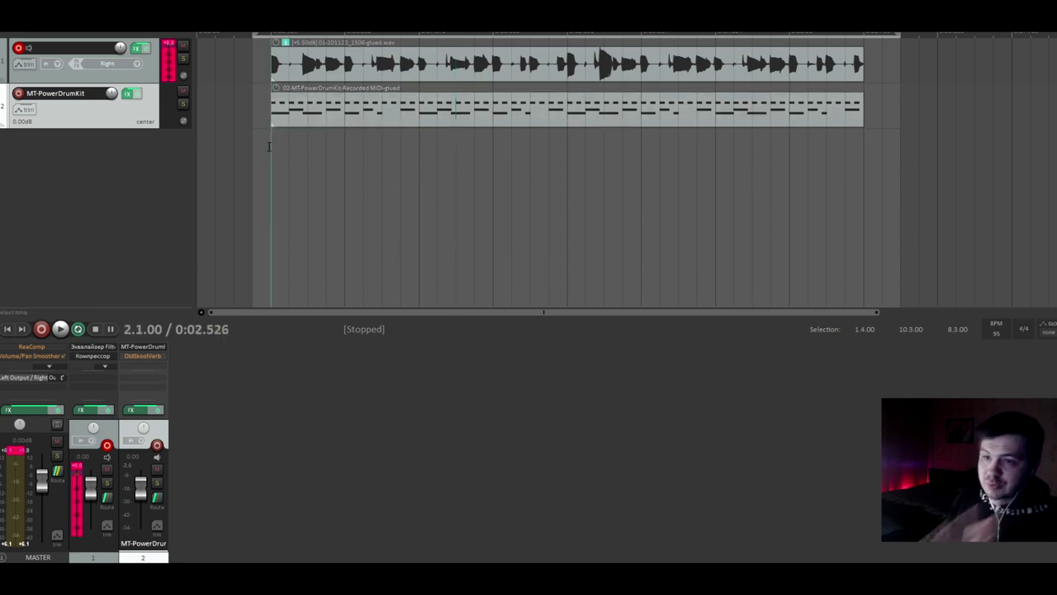
Step: Bypass the effects chains on track 1 and the master, and play the project from 1.4.00 to hear the unprocessed sound
click(146, 48)
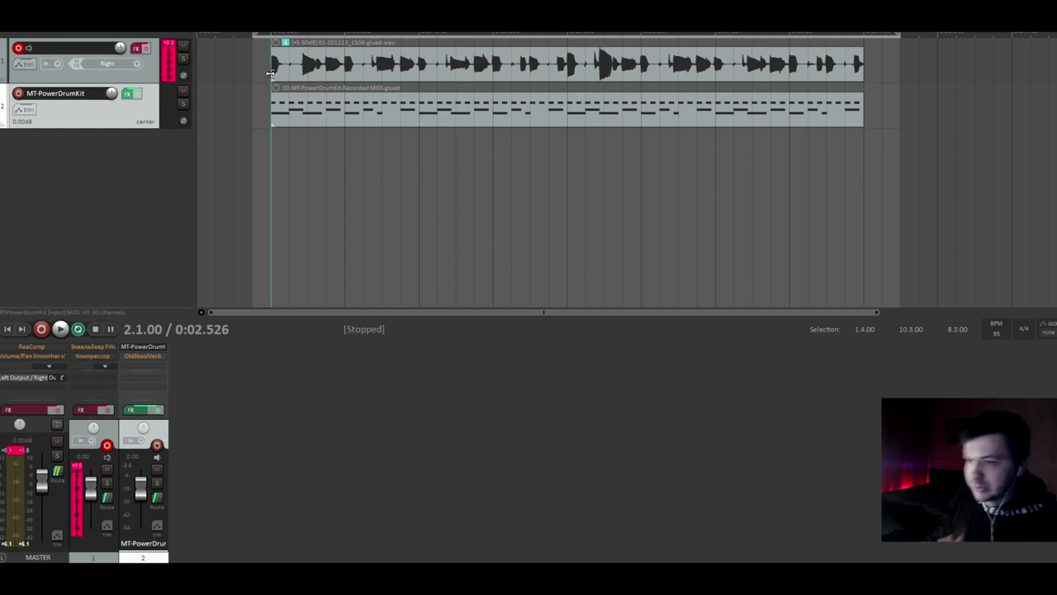
click(252, 142)
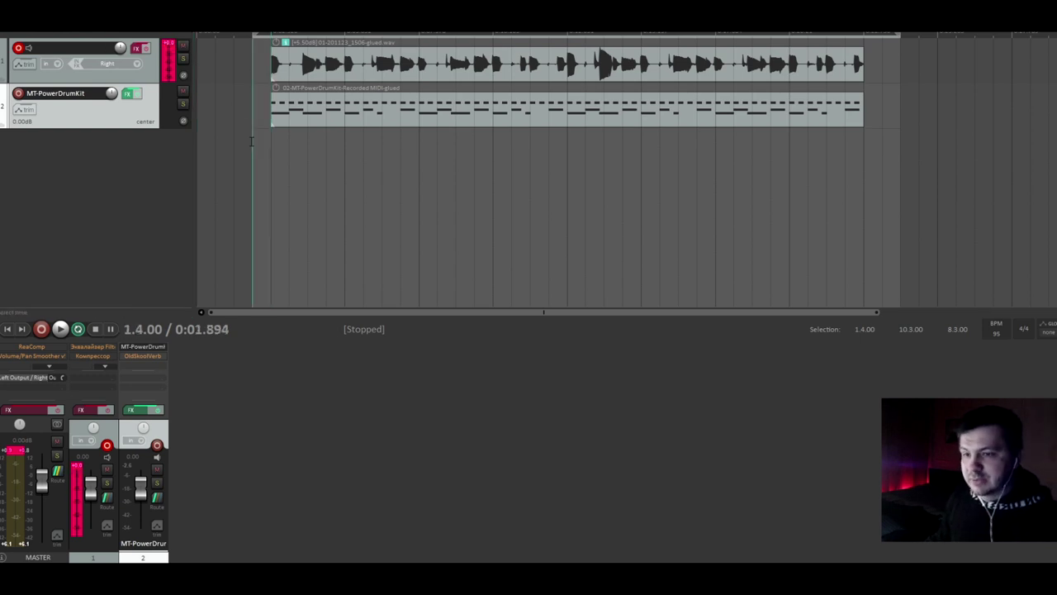
key(space)
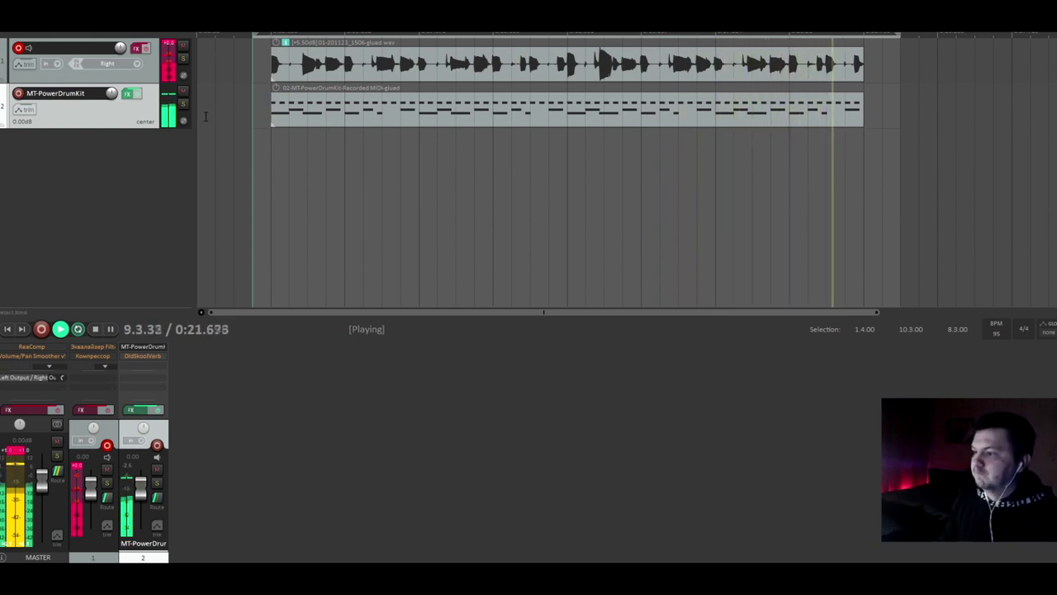
key(space)
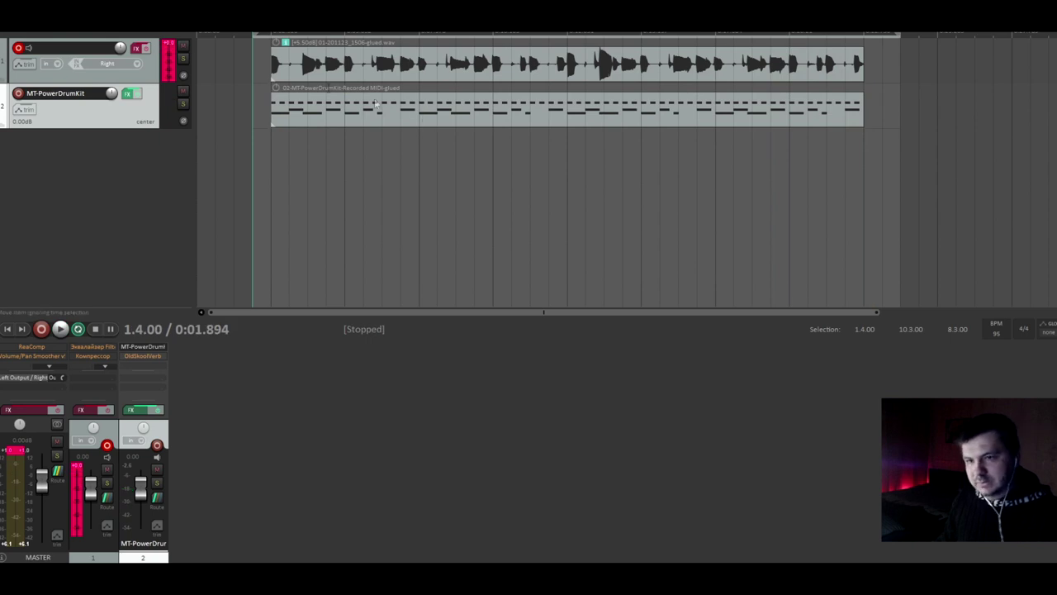
Step: Re-enable the track 1 and master effects chains and play from 1.4.00 again to hear the processed sound
click(147, 50)
click(54, 409)
click(271, 170)
click(256, 169)
key(space)
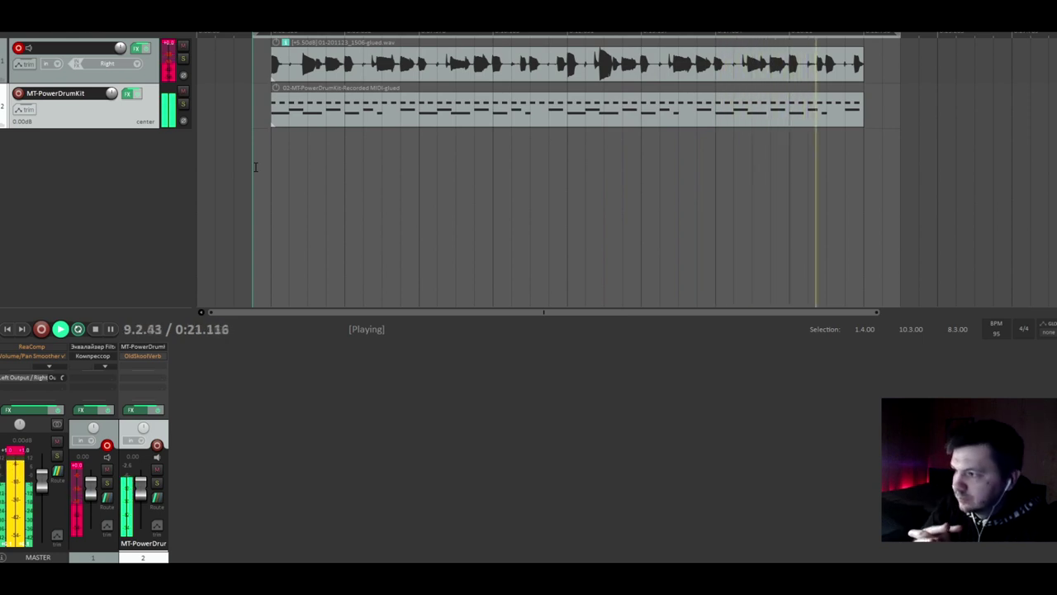
key(space)
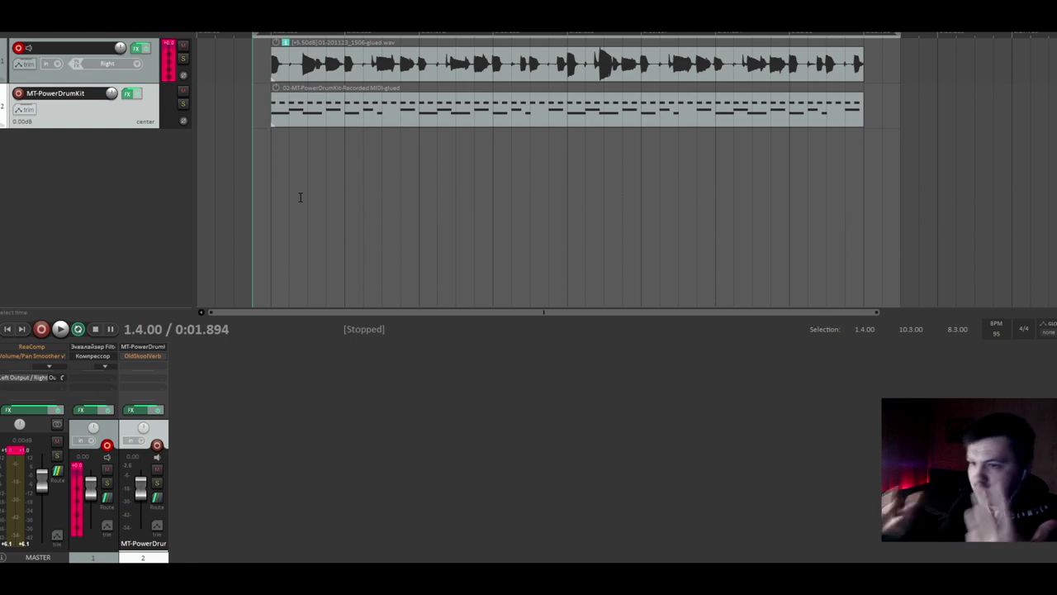
Step: Open track 1's effects chain and review the settings of Эквалайзер Filter and Компрессор, ending on Компрессор
click(157, 55)
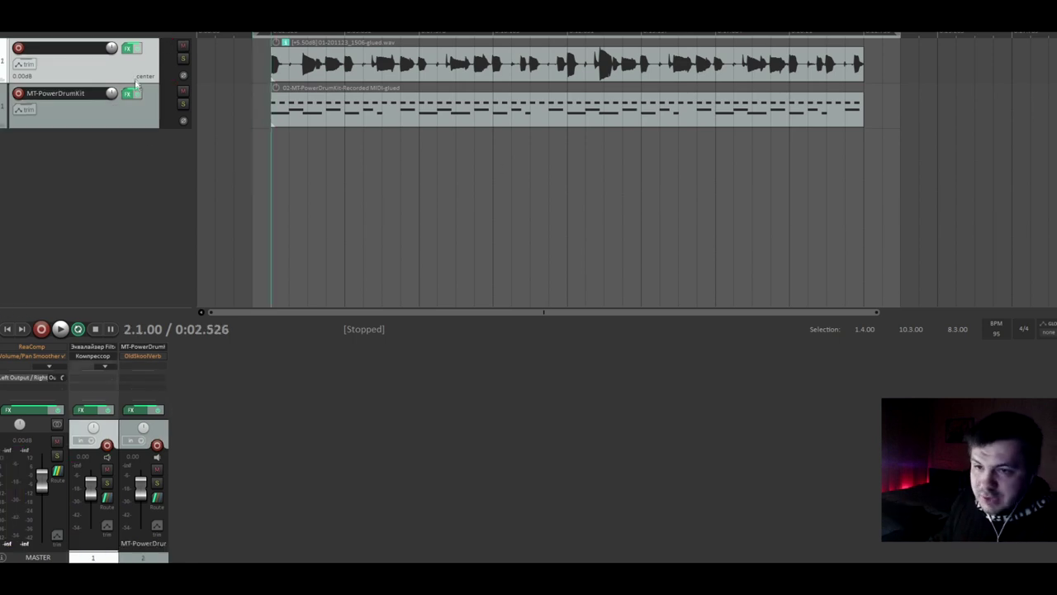
click(128, 48)
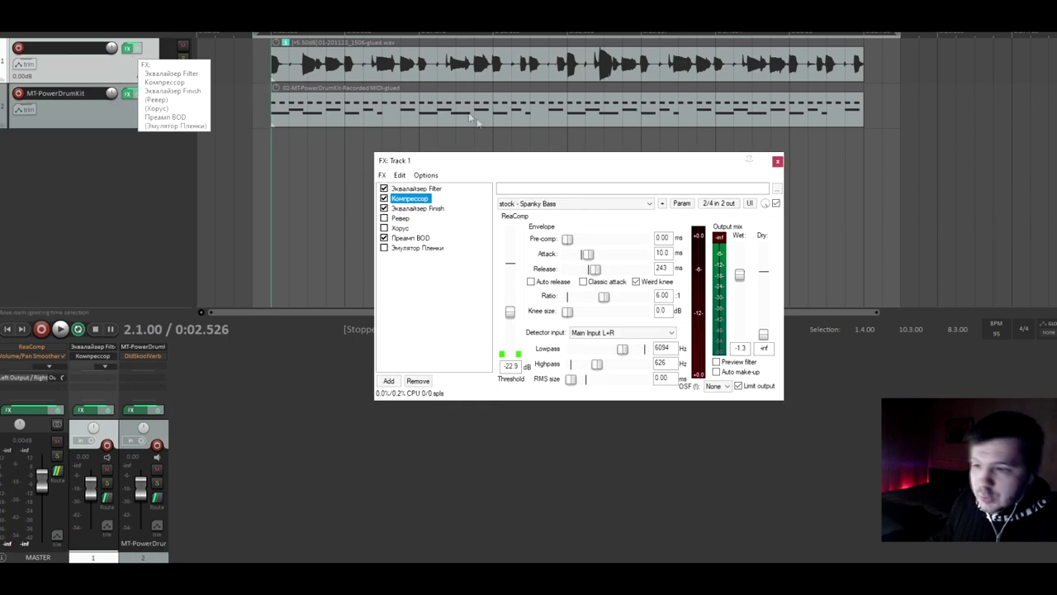
click(437, 190)
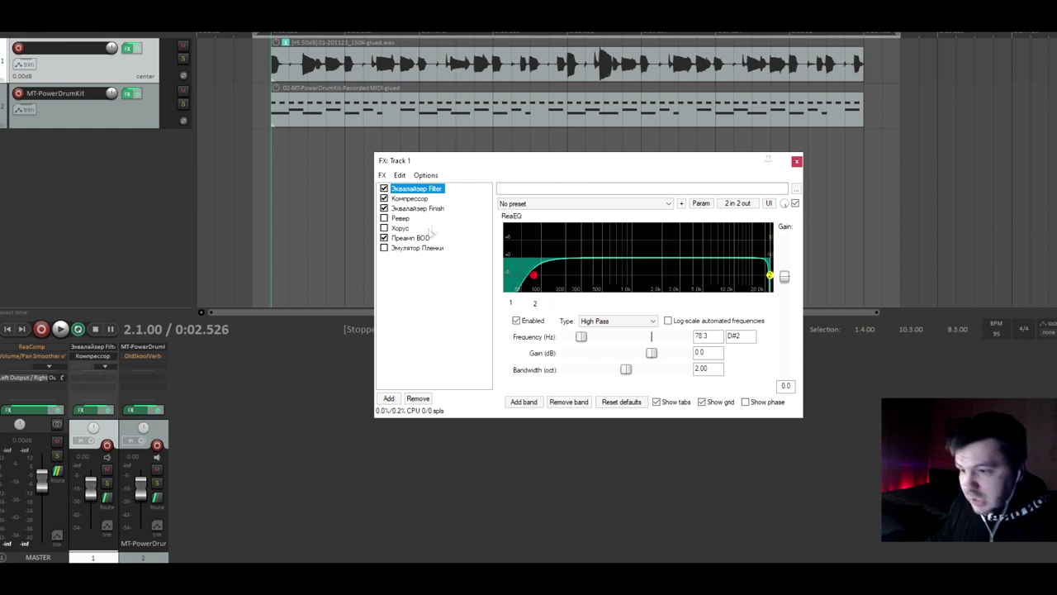
click(411, 199)
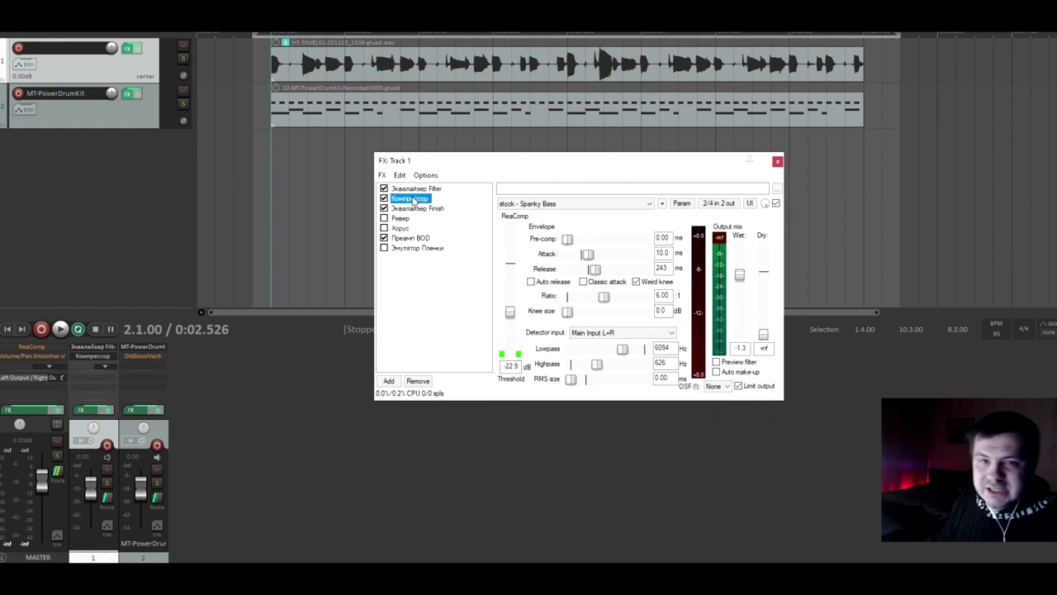
click(401, 218)
key(Up)
key(Up)
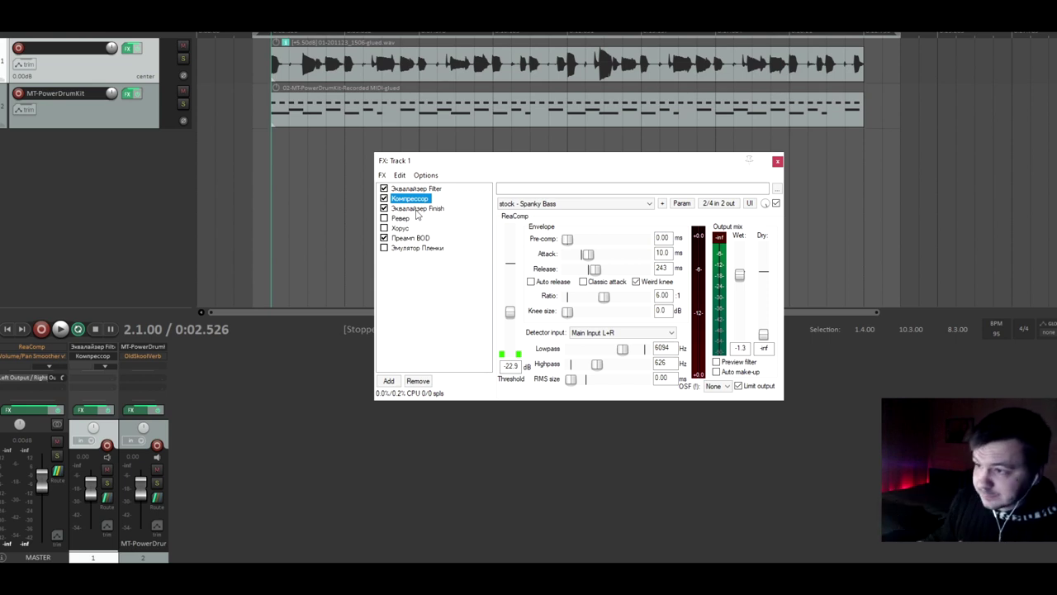
Step: Show the Компрессор settings, shift the effects window slightly aside, and play from measure 2 to check the gain reduction
click(301, 192)
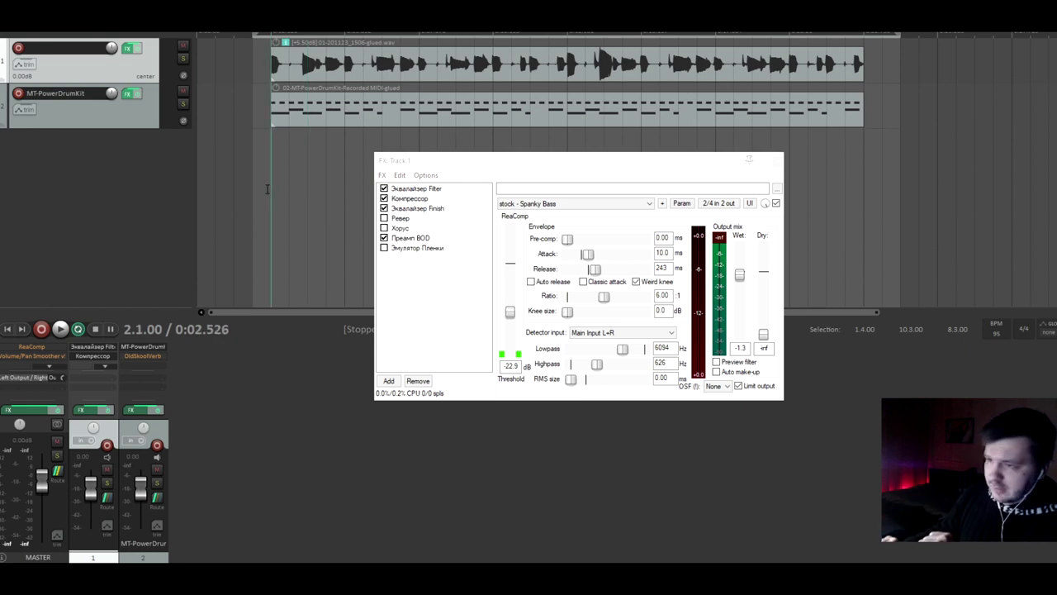
click(424, 203)
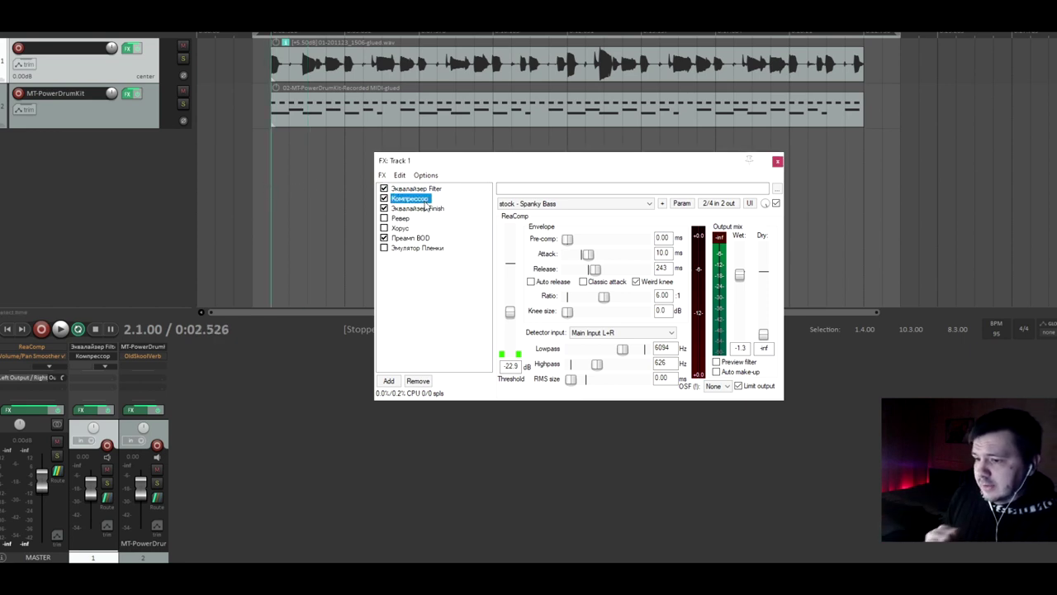
click(426, 208)
click(423, 199)
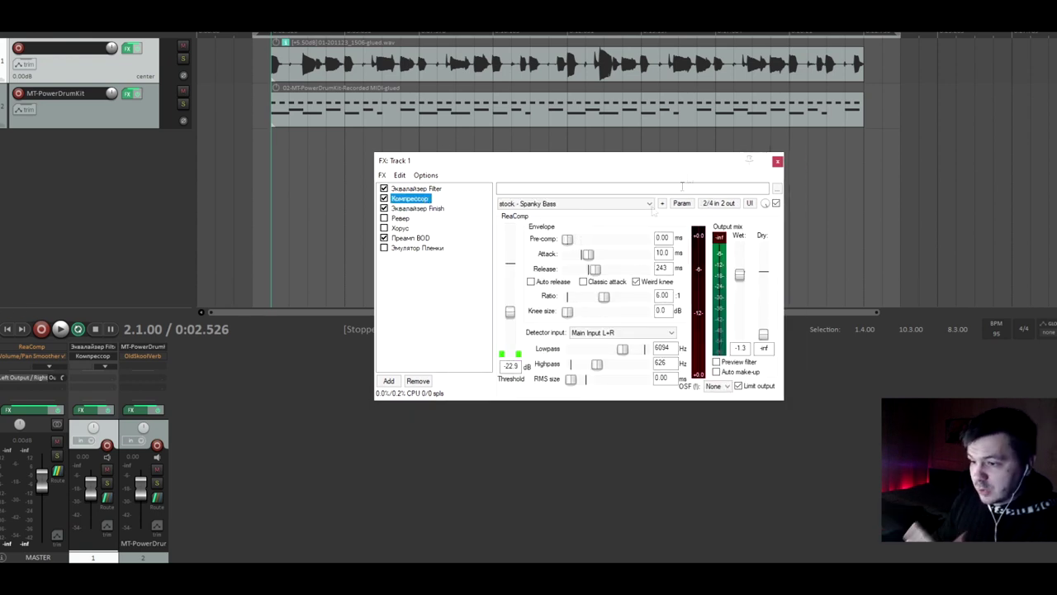
drag(521, 164, 499, 157)
click(277, 165)
key(space)
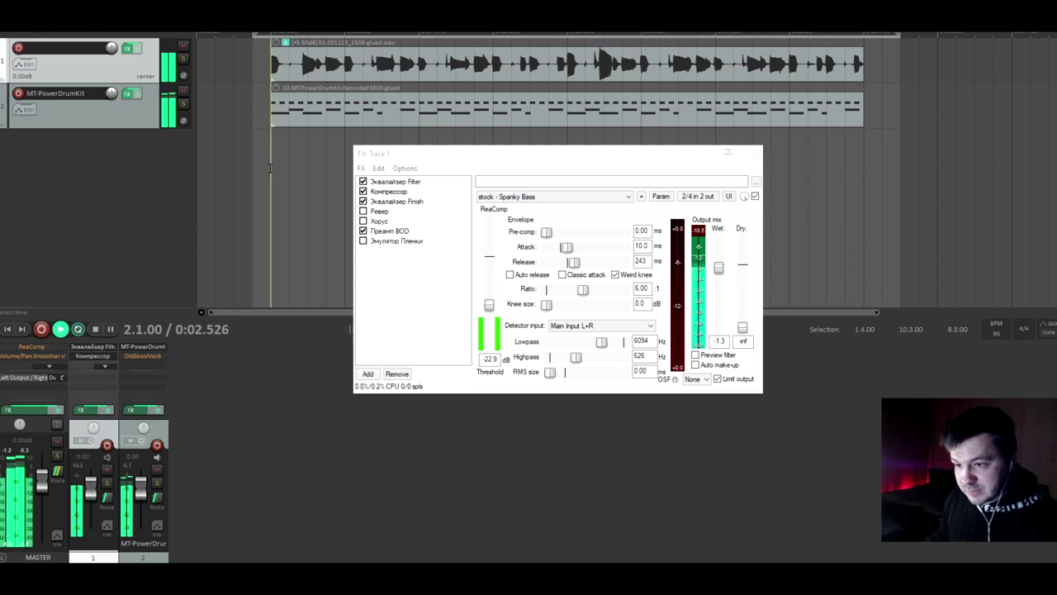
key(space)
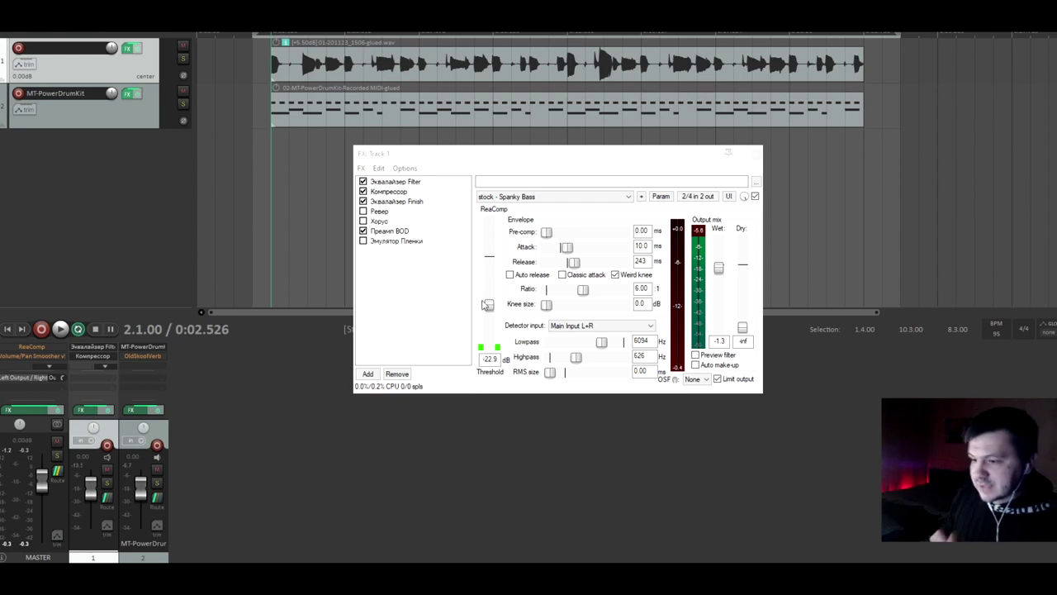
Step: Select the audio clip and play its loudest note in measure 6, with the edit cursor placed at 6.2.69
click(600, 138)
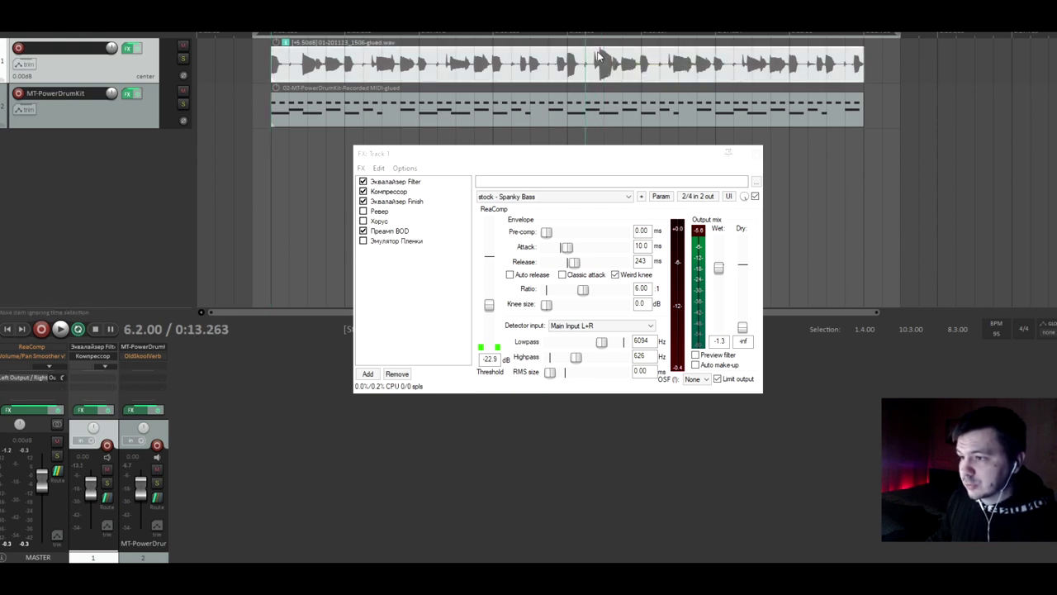
scroll(599, 139, up, 3)
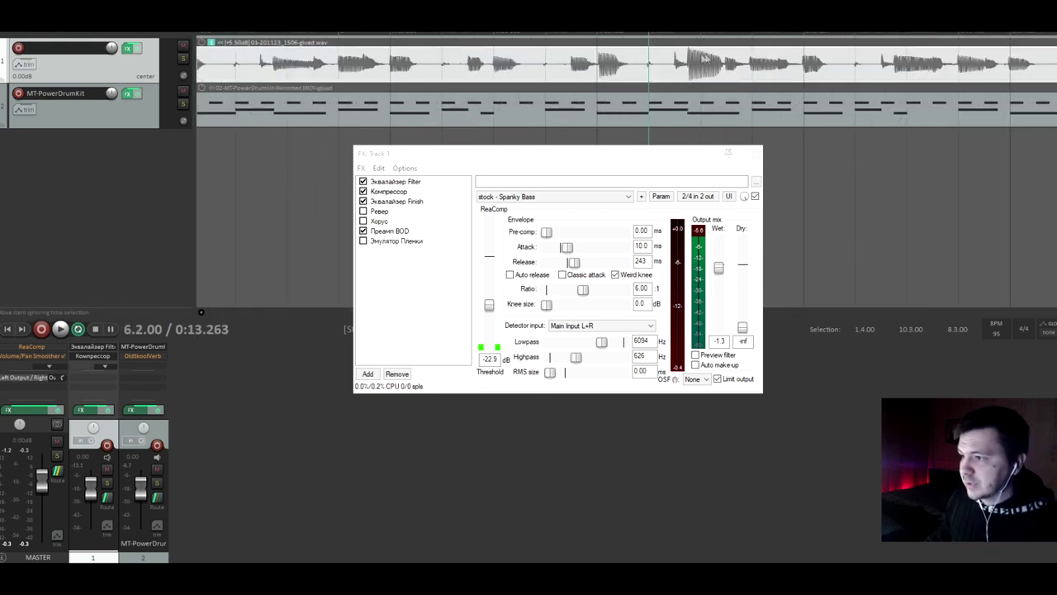
scroll(639, 58, up, 3)
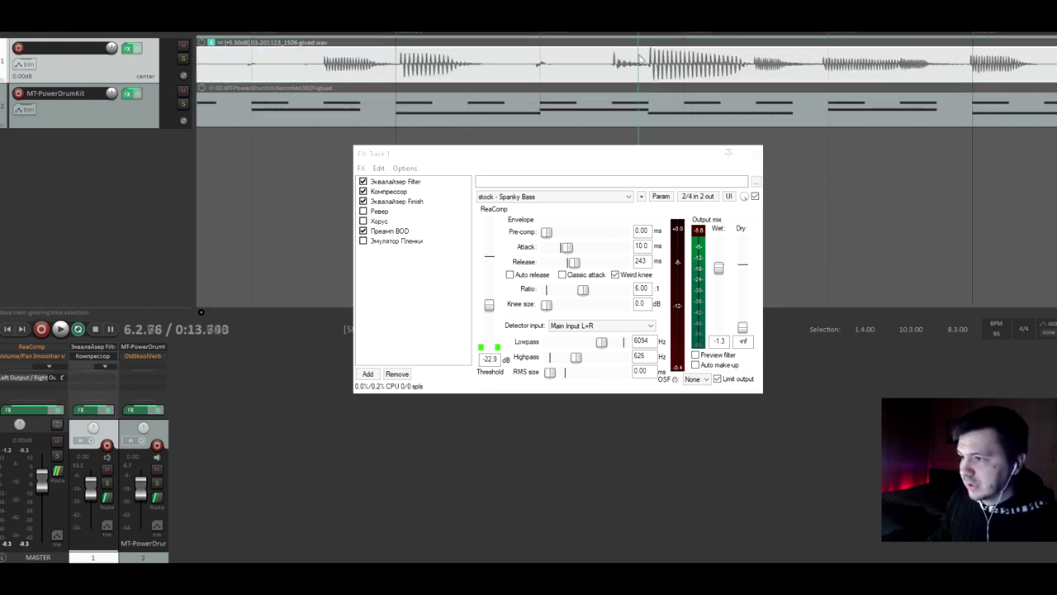
click(646, 59)
key(space)
key(space)
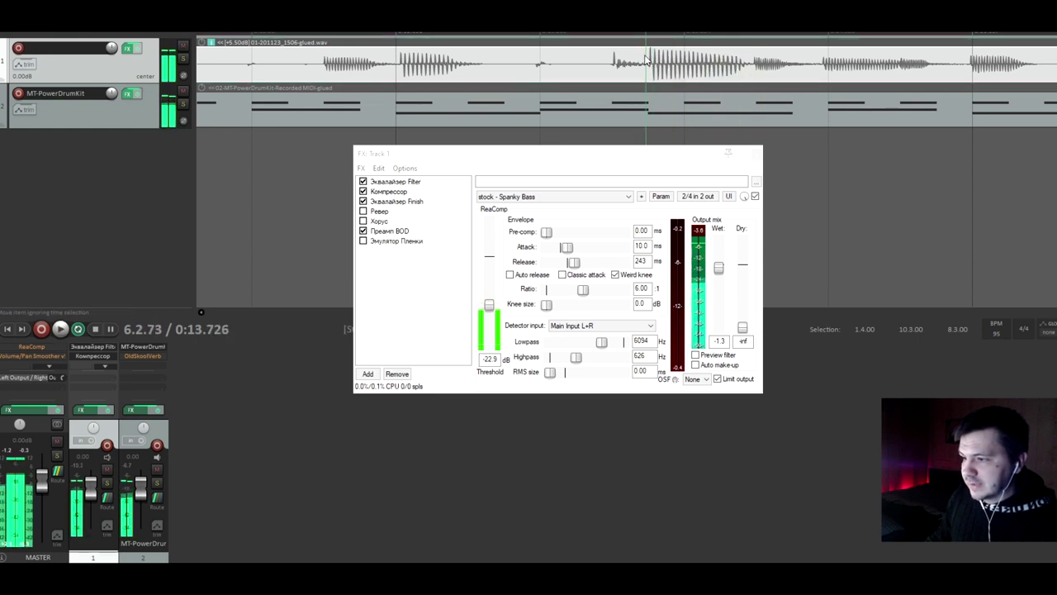
click(610, 66)
click(639, 70)
Step: Try the compressor threshold at -24.4 dB while repeatedly playing the loud note from 6.2.69
click(489, 305)
key(space)
drag(490, 306, 490, 308)
key(space)
key(space)
key(space)
key(space)
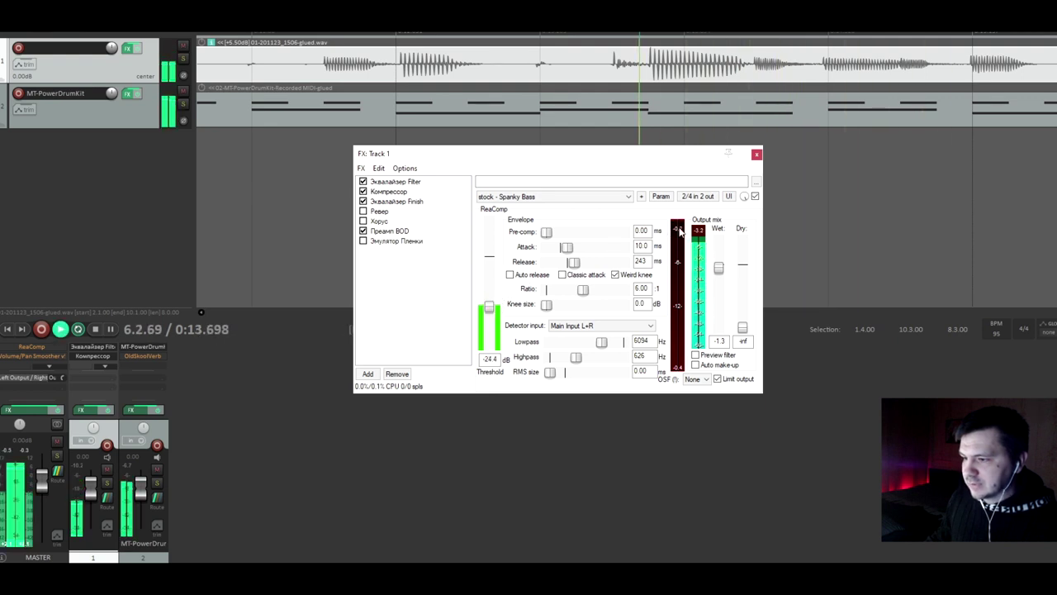
key(space)
Step: Test the compressor threshold at -25.3 dB on the loud note, and settle it at -24.5 dB
drag(490, 311, 489, 314)
scroll(786, 76, down, 2)
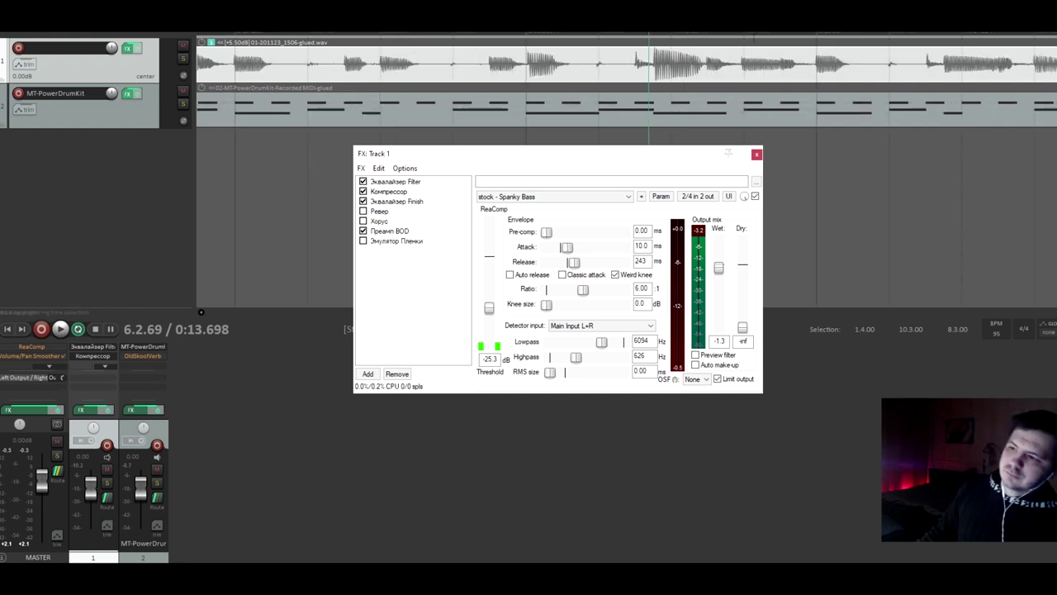
key(space)
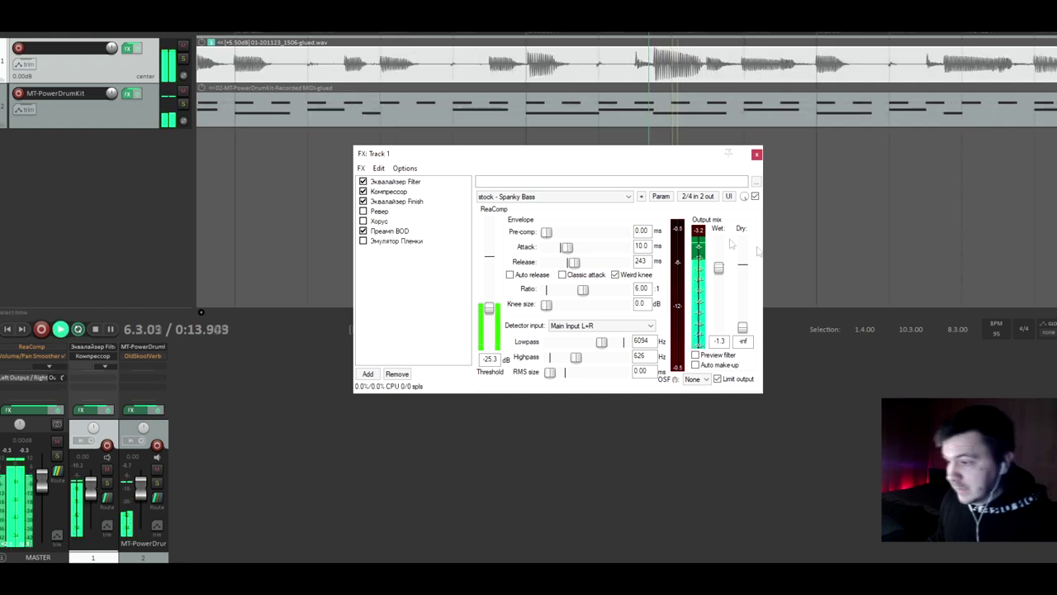
key(space)
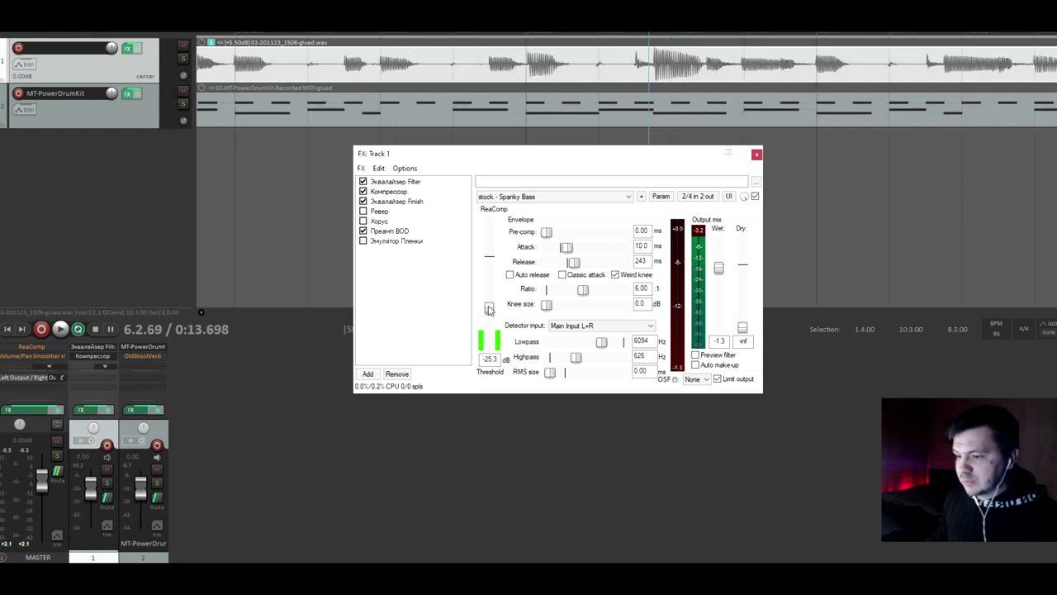
drag(489, 309, 489, 307)
scroll(652, 74, down, 2)
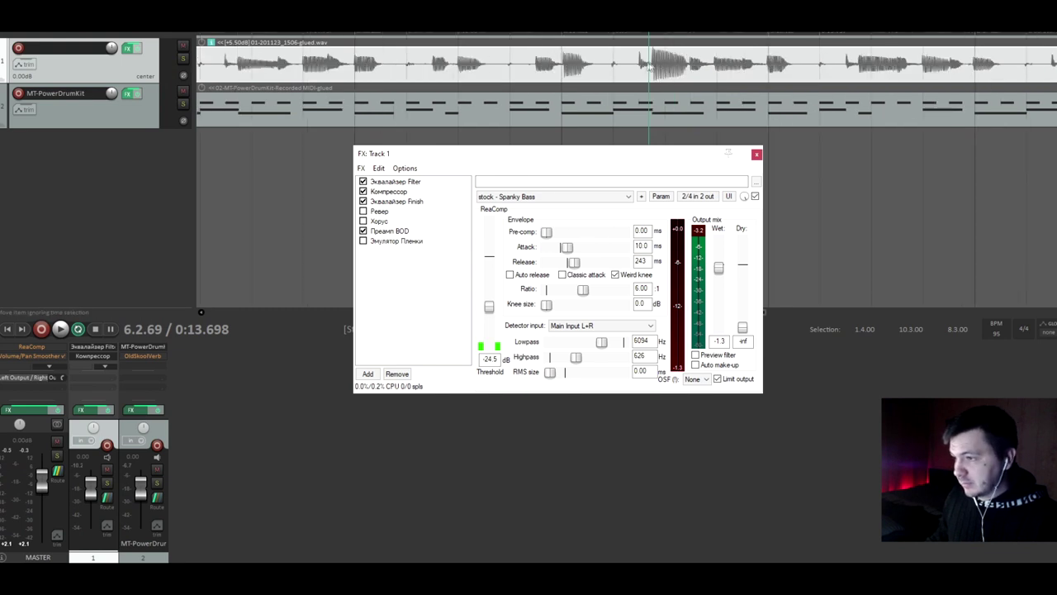
scroll(648, 83, down, 2)
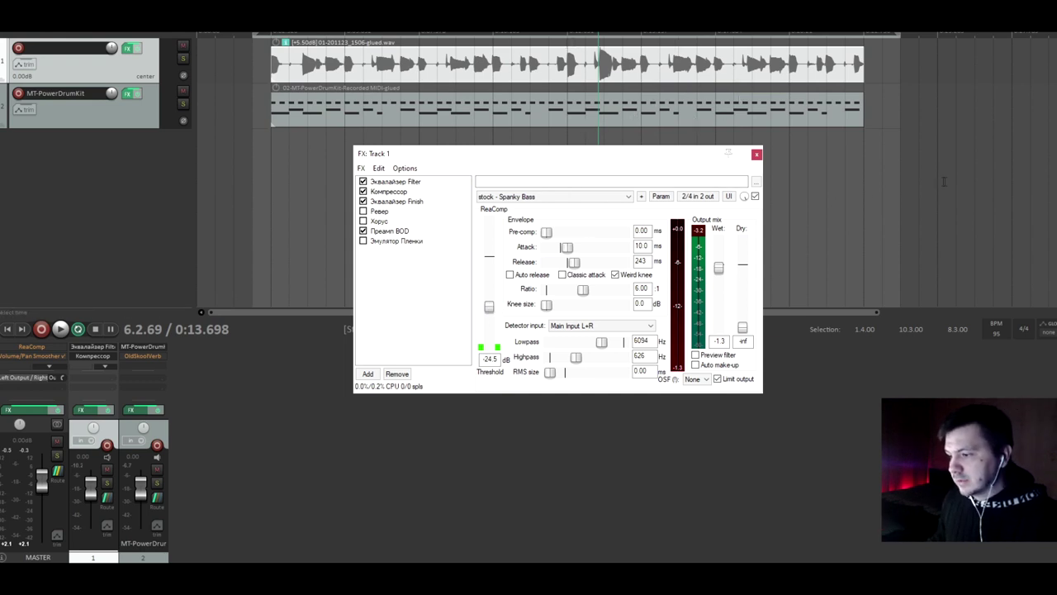
Step: Set the compressor's attack to 9.1 ms and reset its wet output to +0.0 dB
double_click(641, 288)
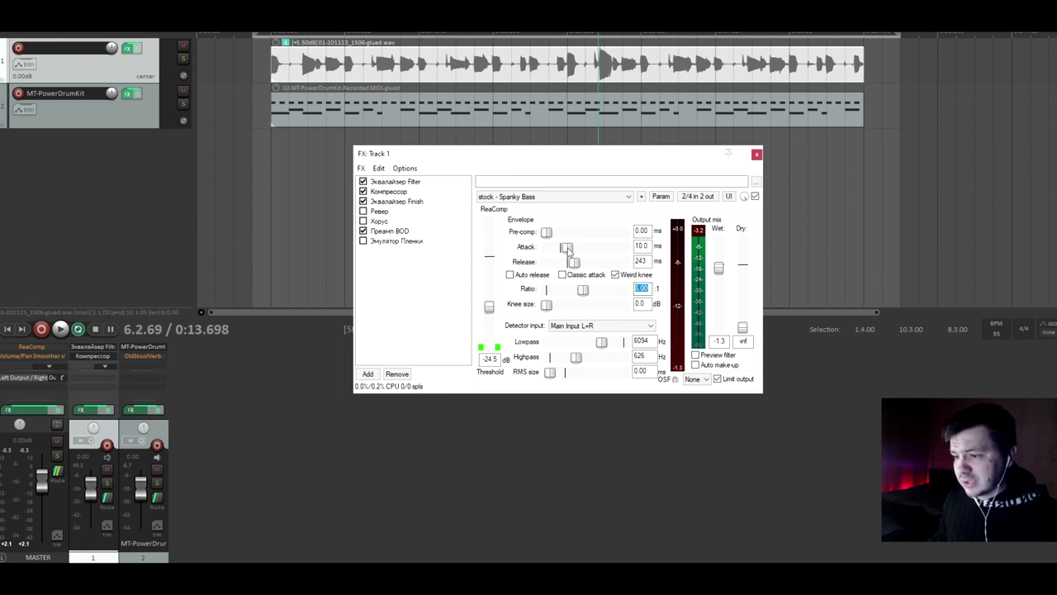
drag(566, 250, 561, 252)
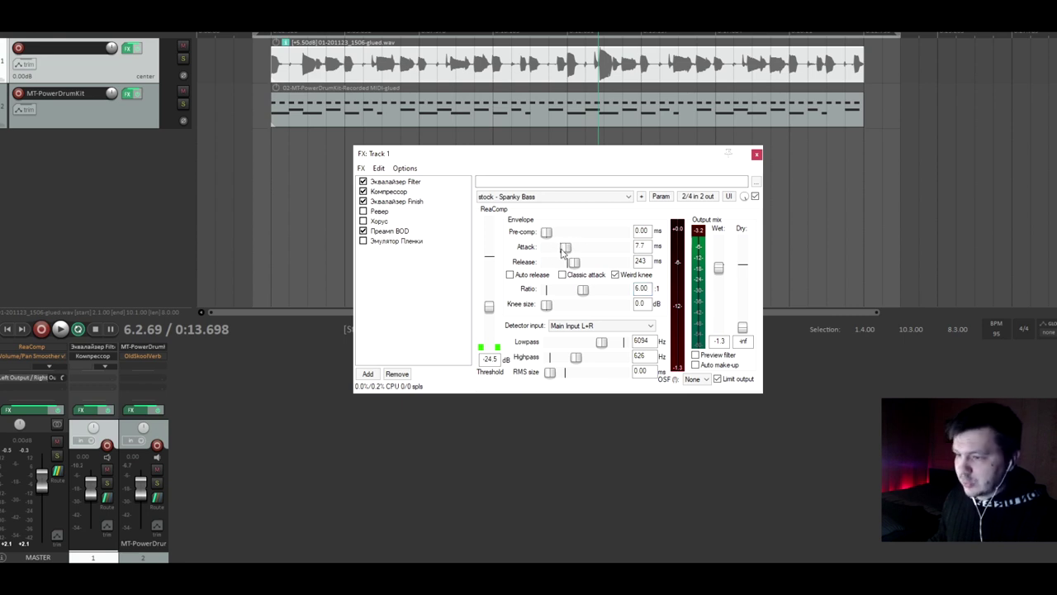
drag(569, 252, 572, 251)
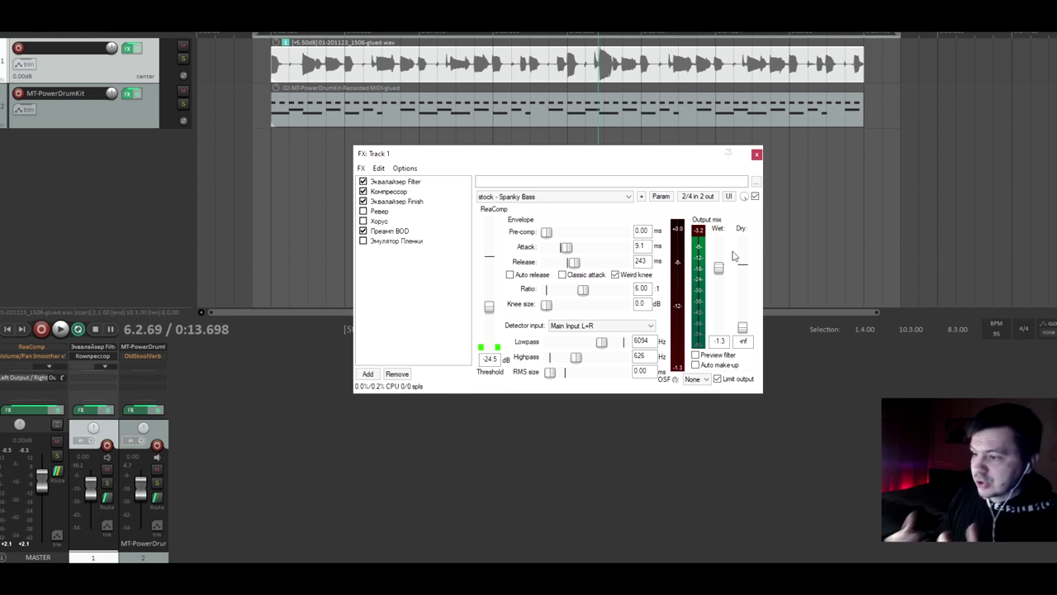
double_click(718, 271)
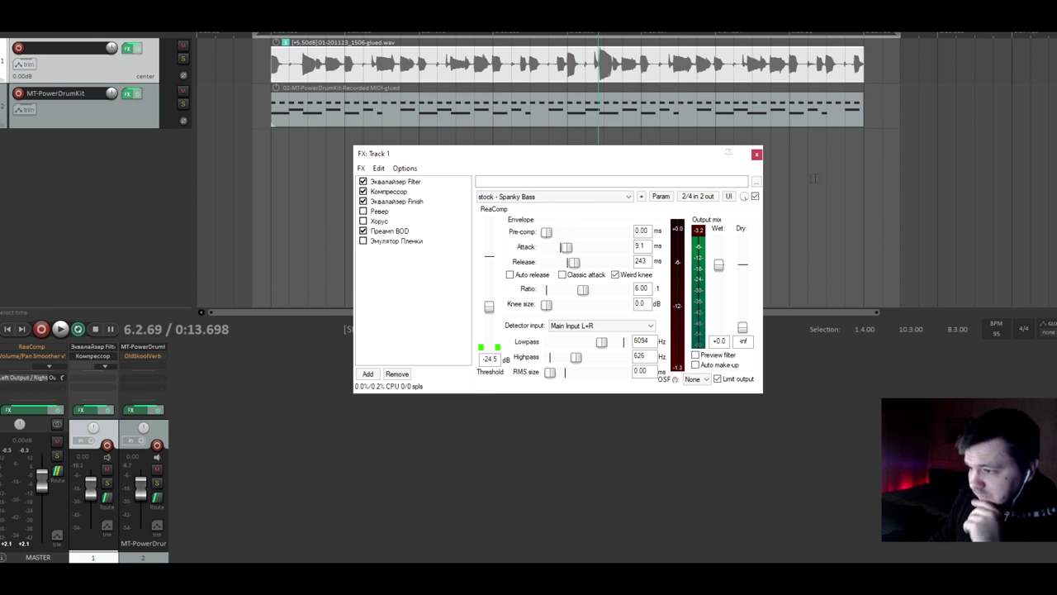
Step: Examine the Эквалайзер Finish curve while playing briefly from 2.4.00, keeping that equalizer selected in the chain
click(395, 200)
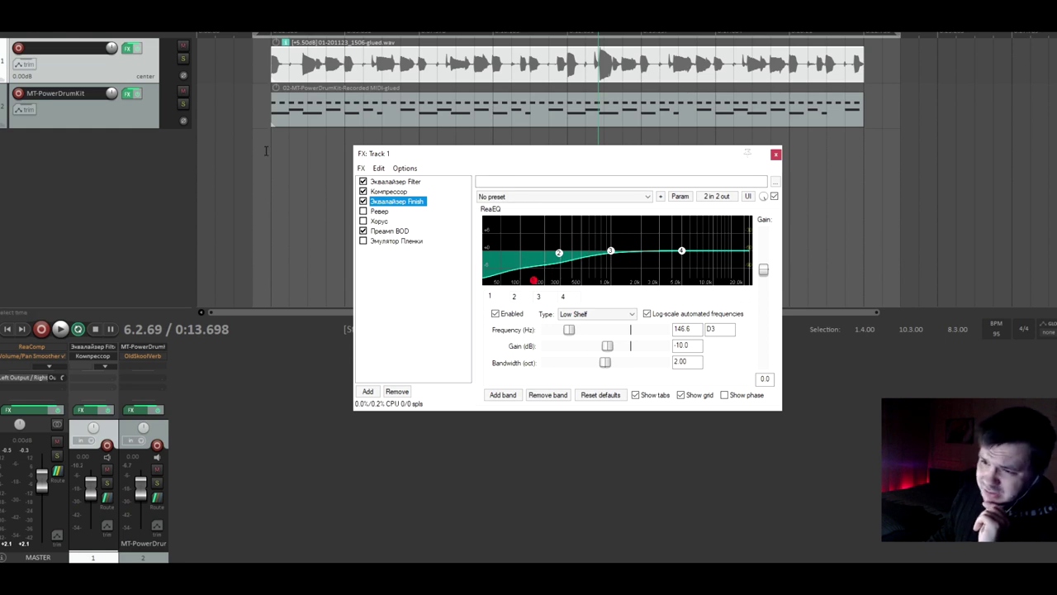
click(326, 237)
key(space)
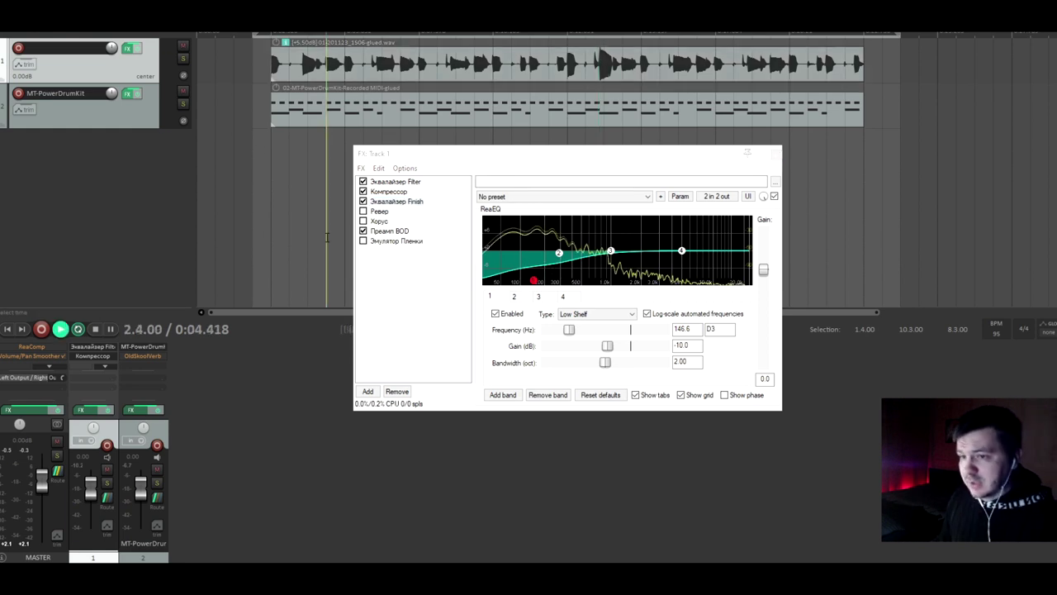
key(space)
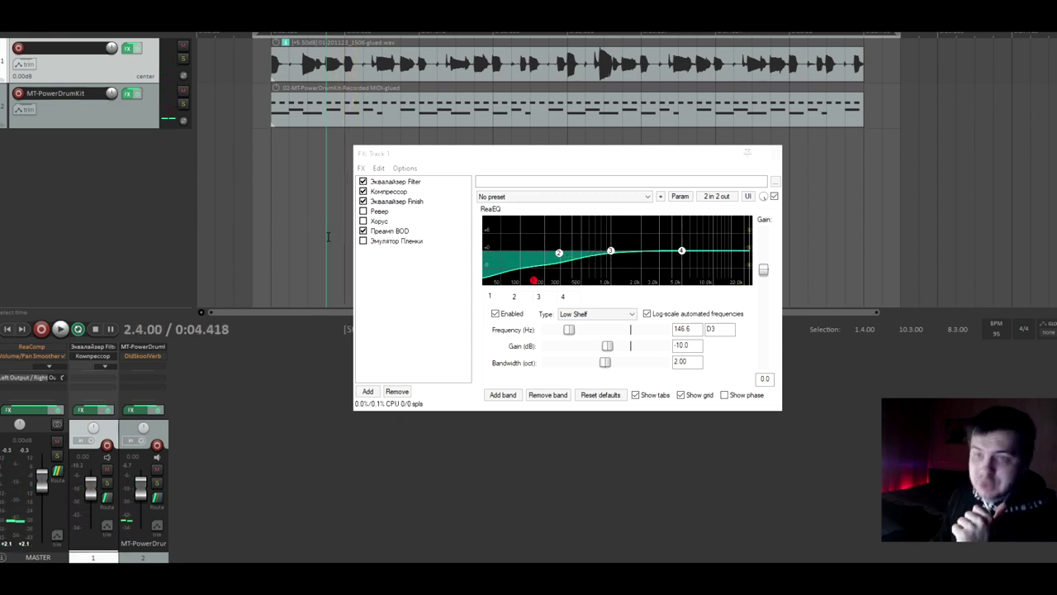
click(393, 193)
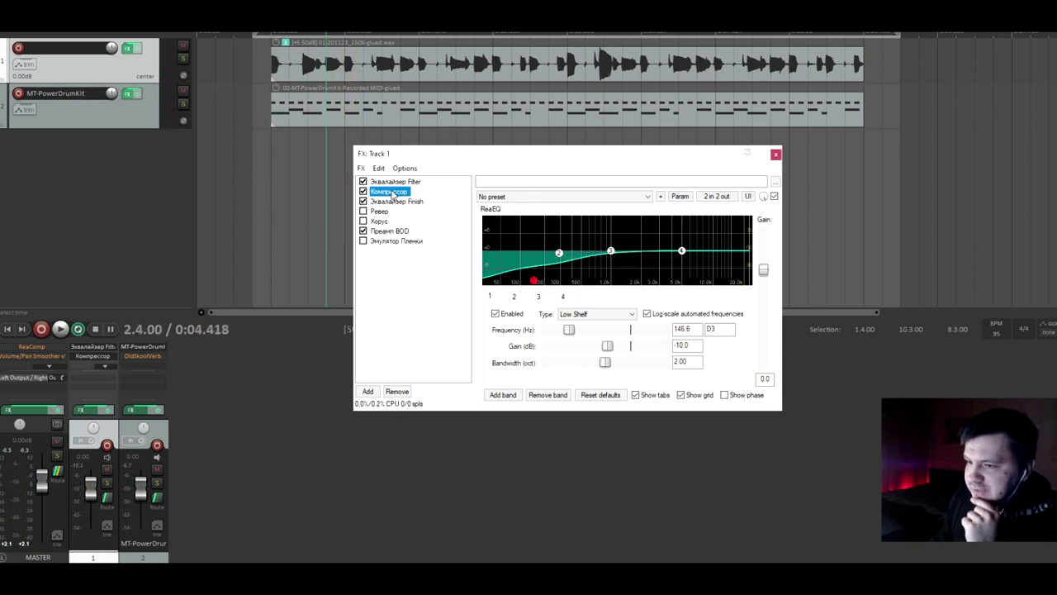
click(401, 201)
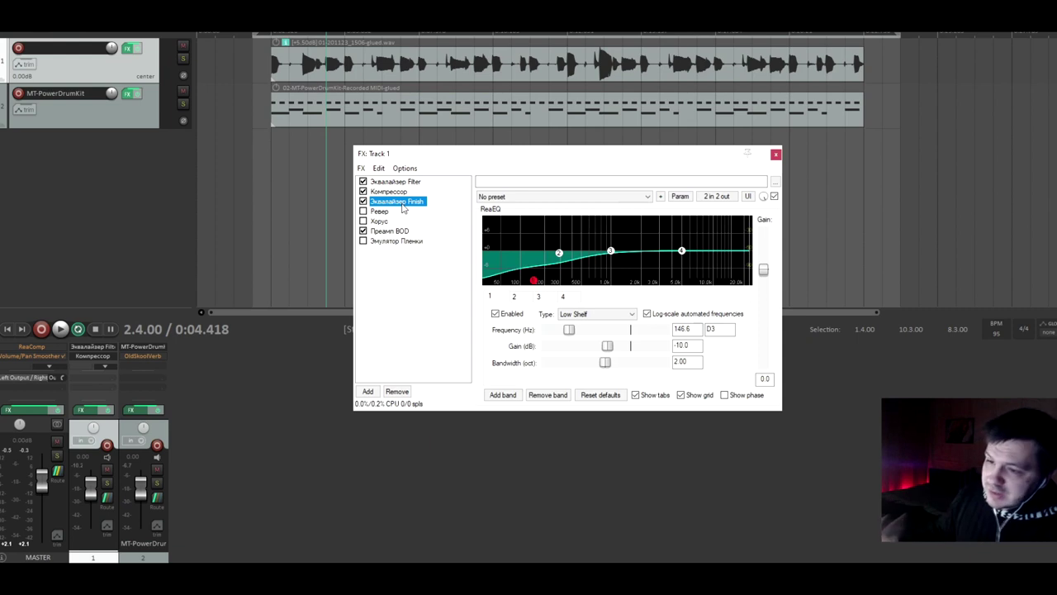
Step: Review the Ревер and Хорус effects in track 1's chain, keeping both bypassed
click(379, 212)
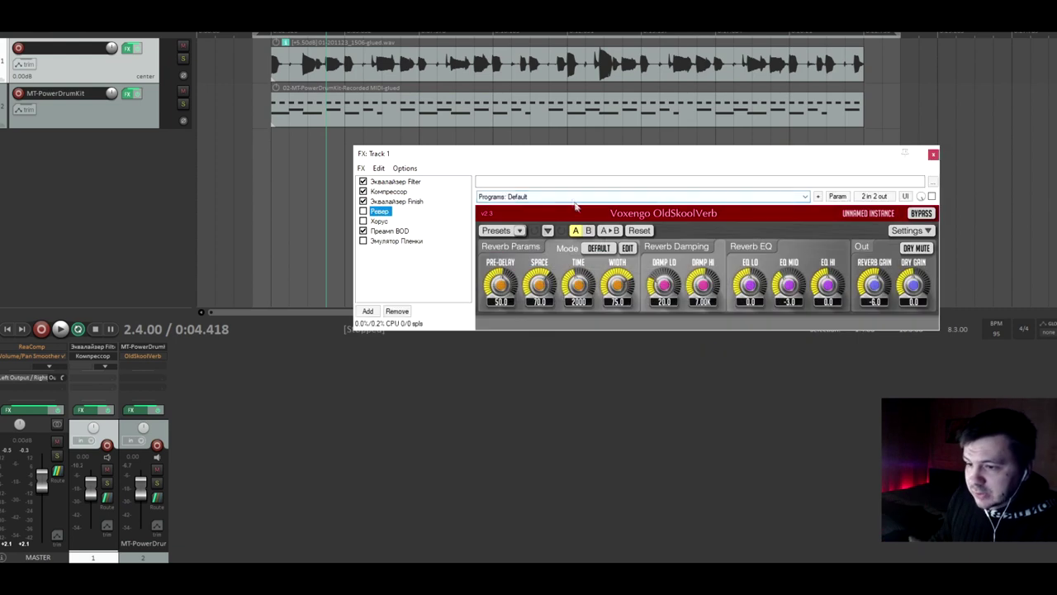
click(388, 221)
click(382, 212)
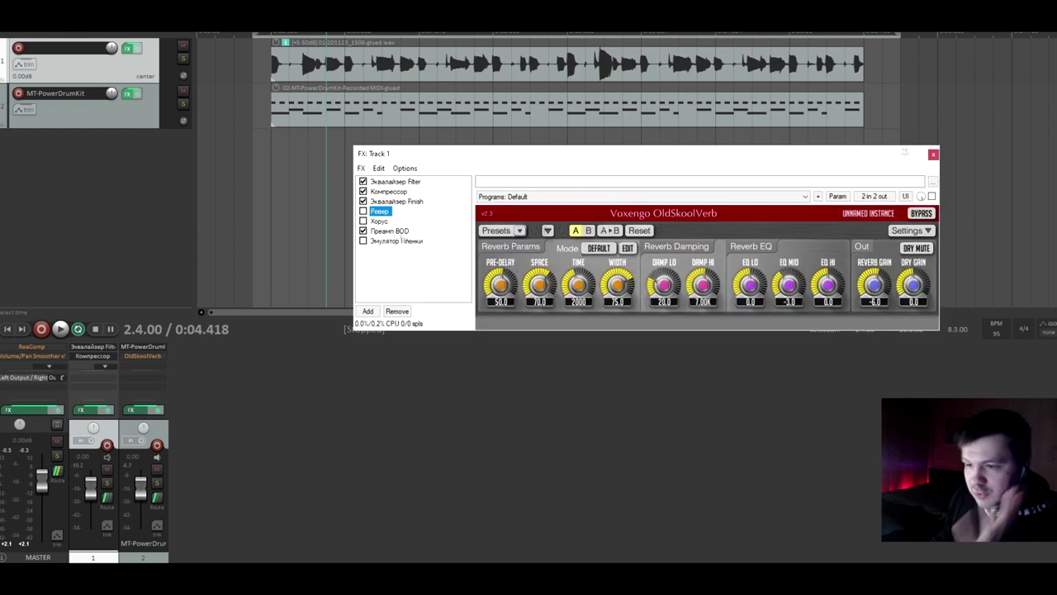
click(380, 222)
click(384, 212)
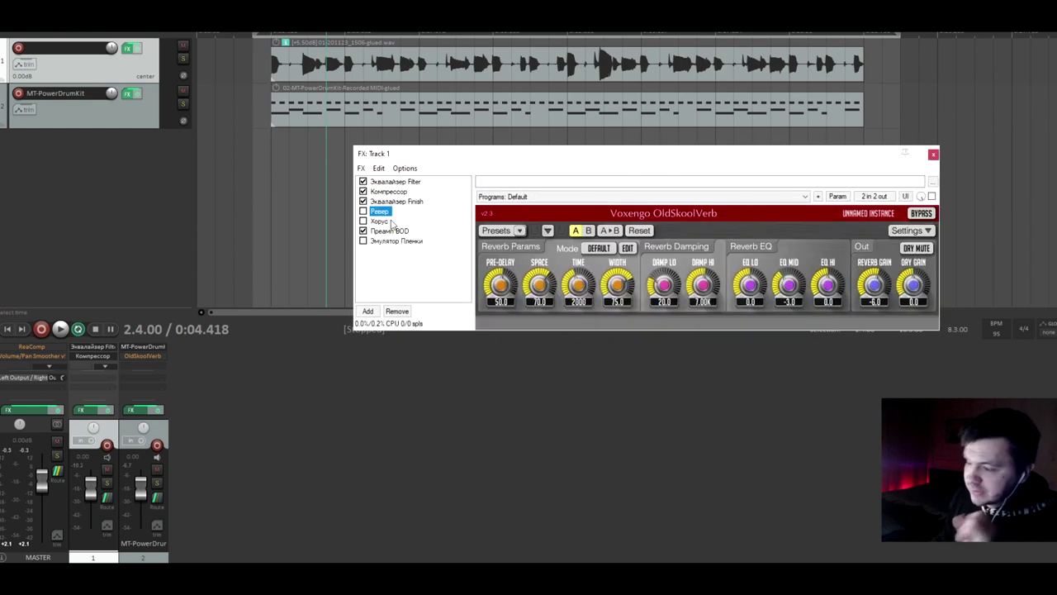
Step: Compare the Преамп BOD pedal bypassed and active during playback from 2.1.00, keeping it active
click(400, 232)
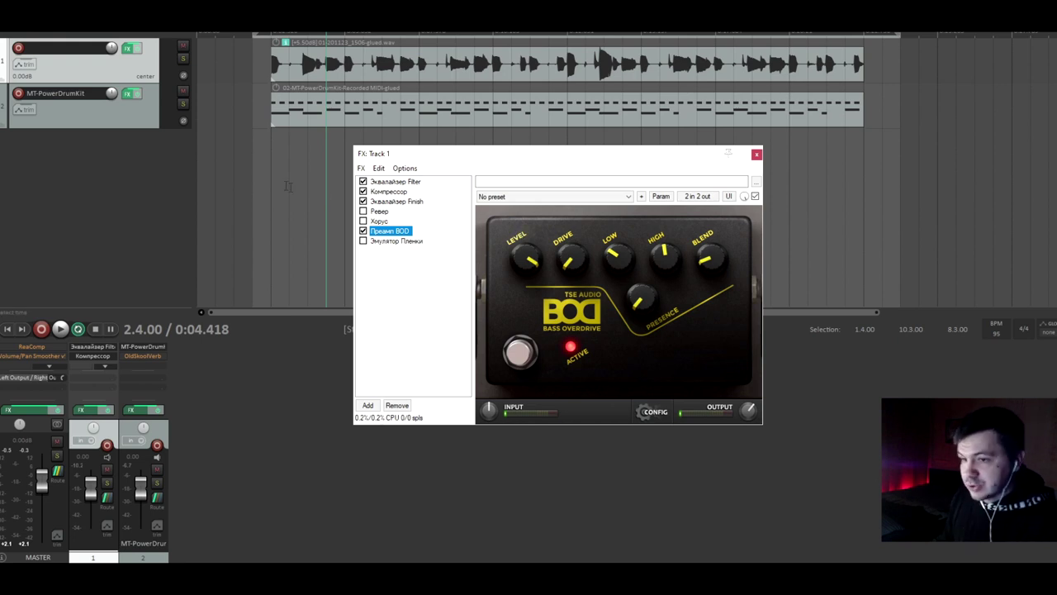
key(space)
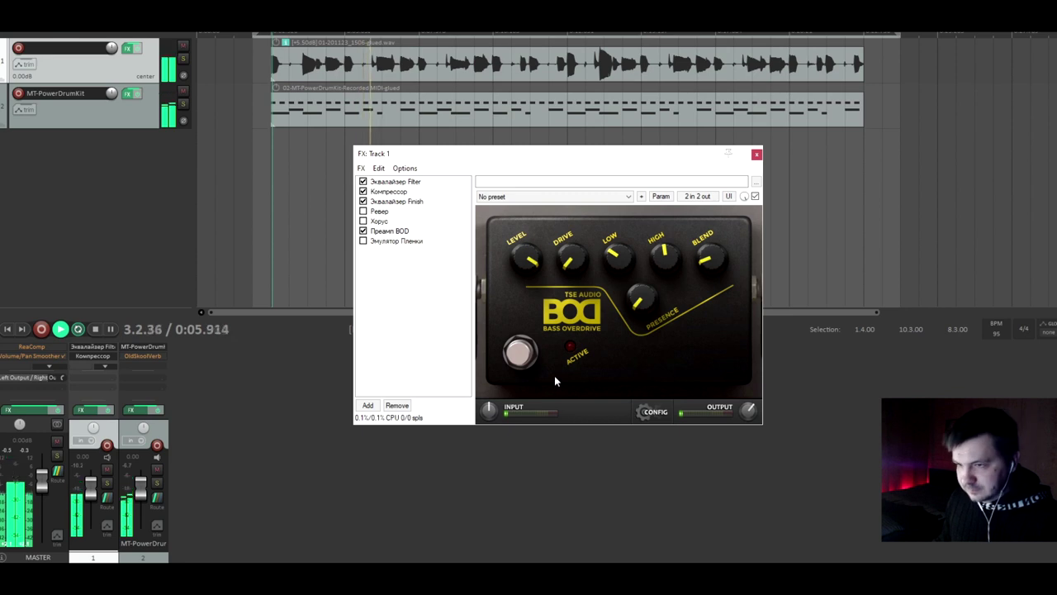
click(519, 352)
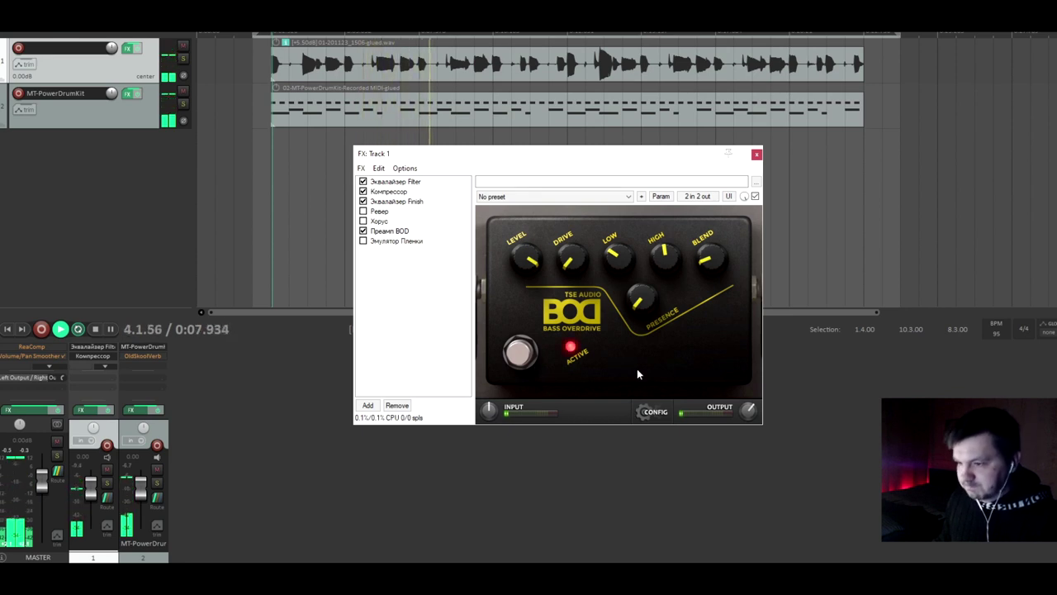
key(space)
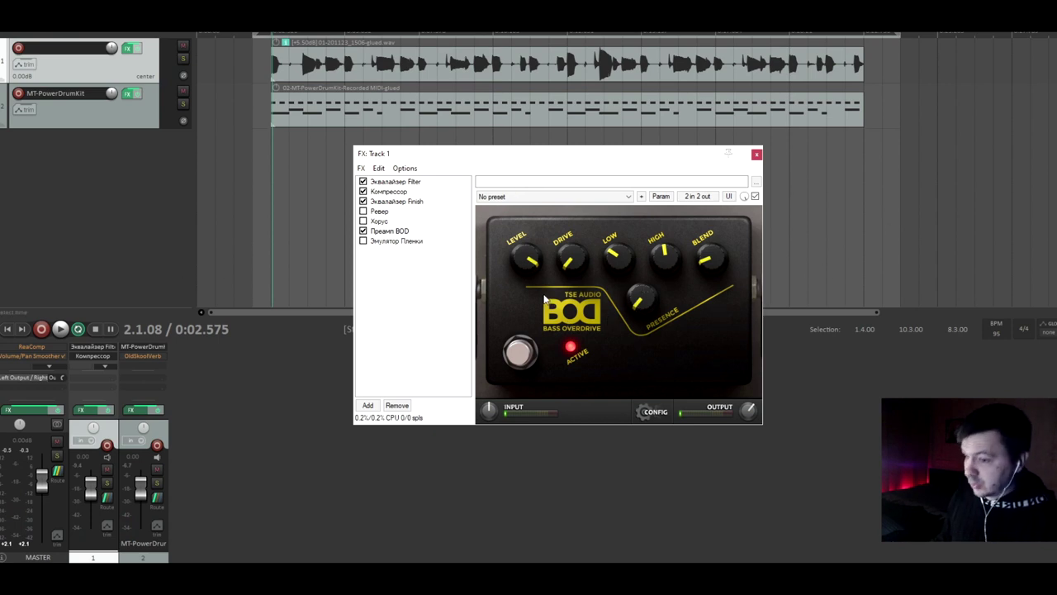
Step: Examine the Эмулятор Пленки tape machine against the Преамп BOD, keeping the tape emulator bypassed, and close track 1's effects
click(393, 241)
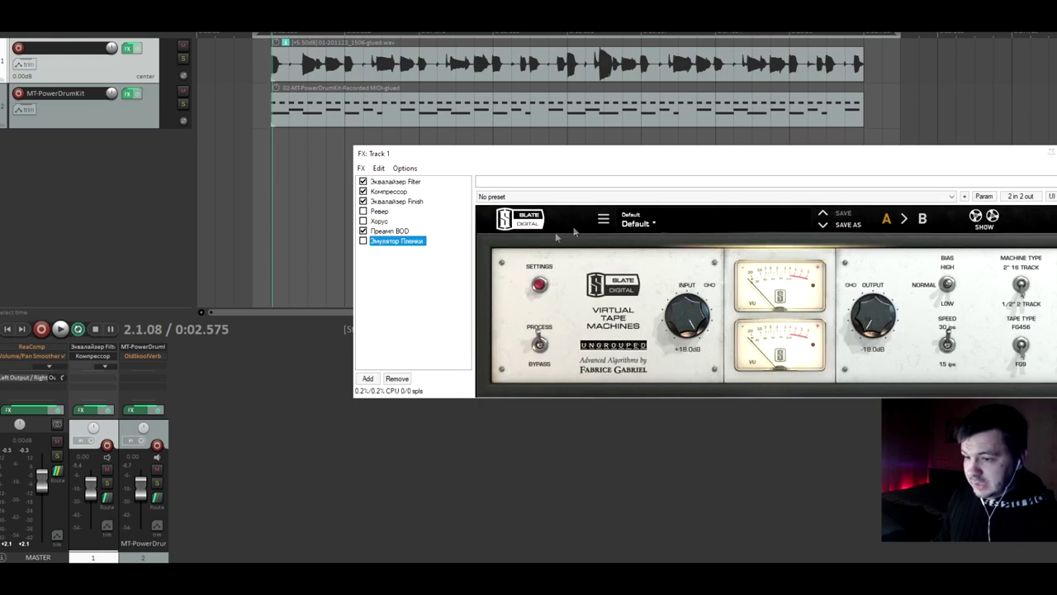
click(398, 231)
click(405, 241)
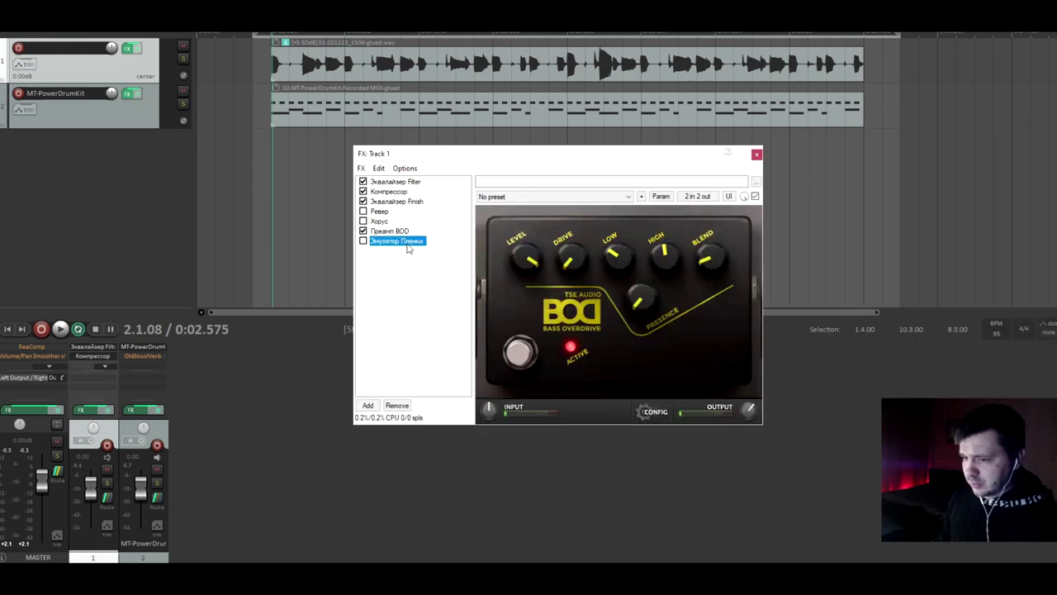
click(690, 326)
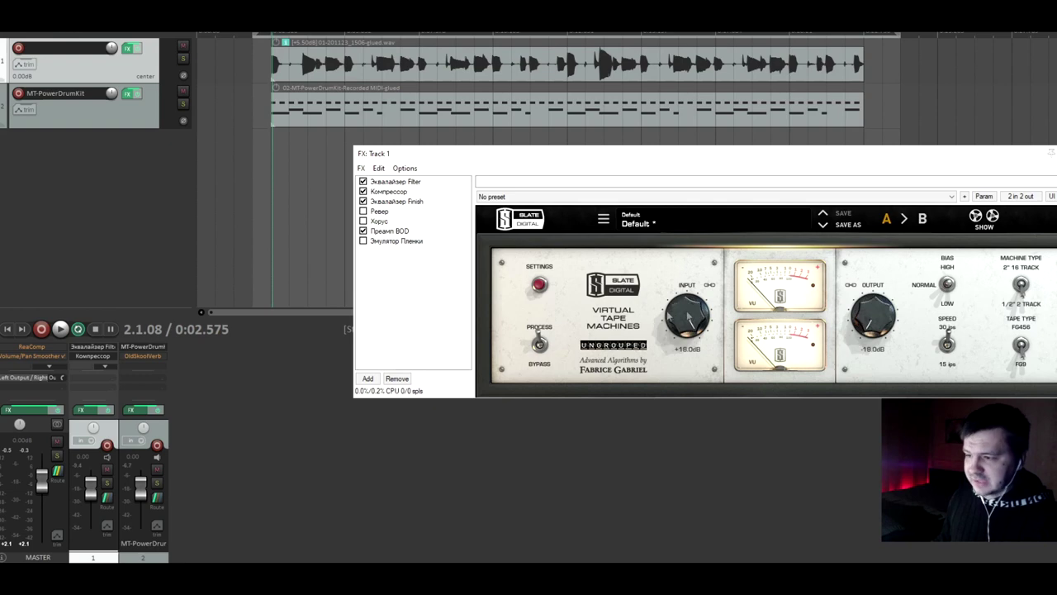
drag(584, 153, 409, 161)
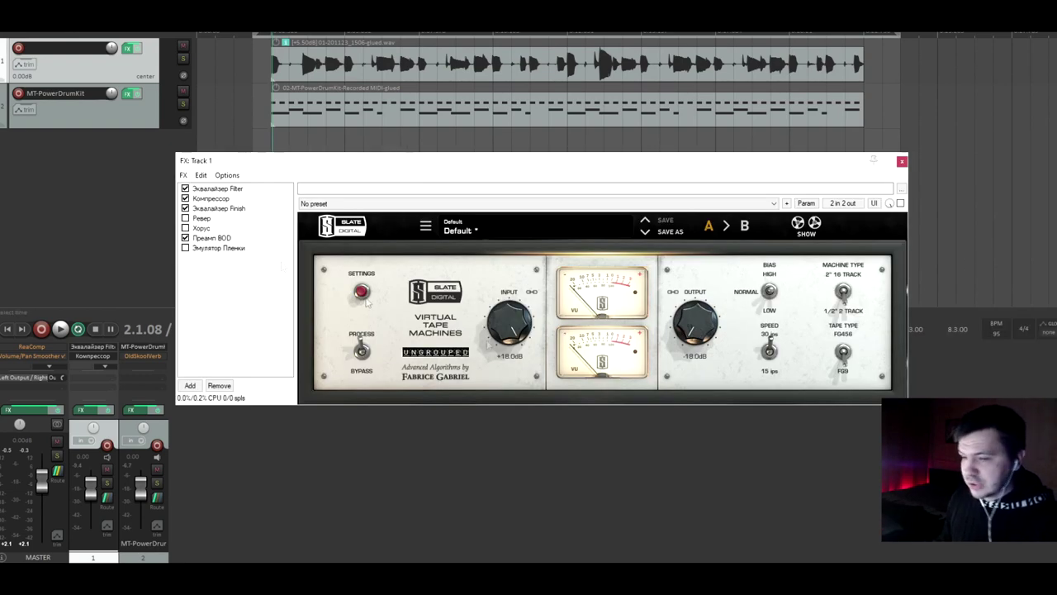
click(216, 238)
click(231, 249)
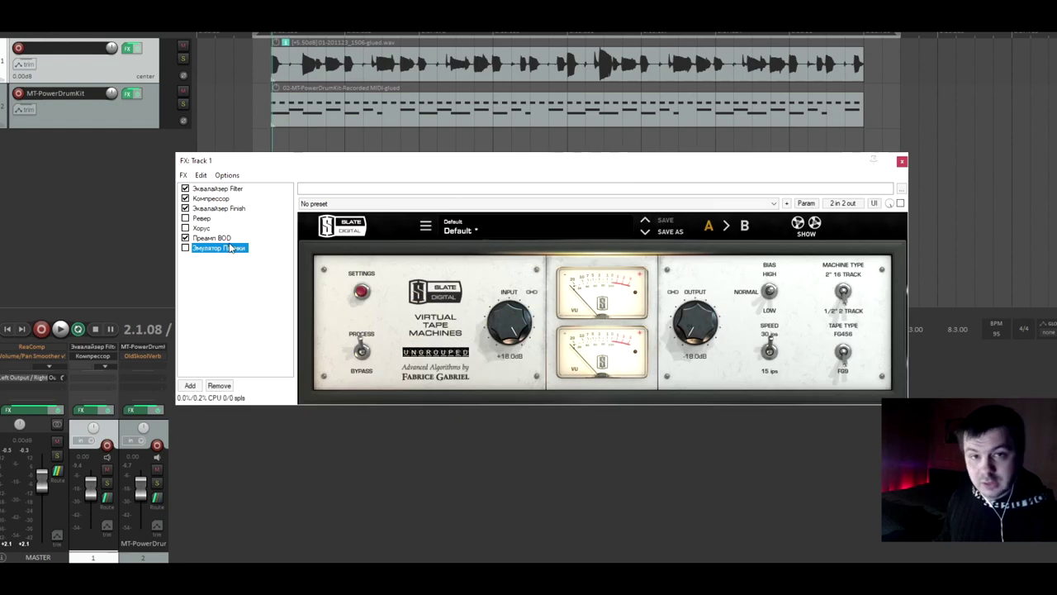
key(Escape)
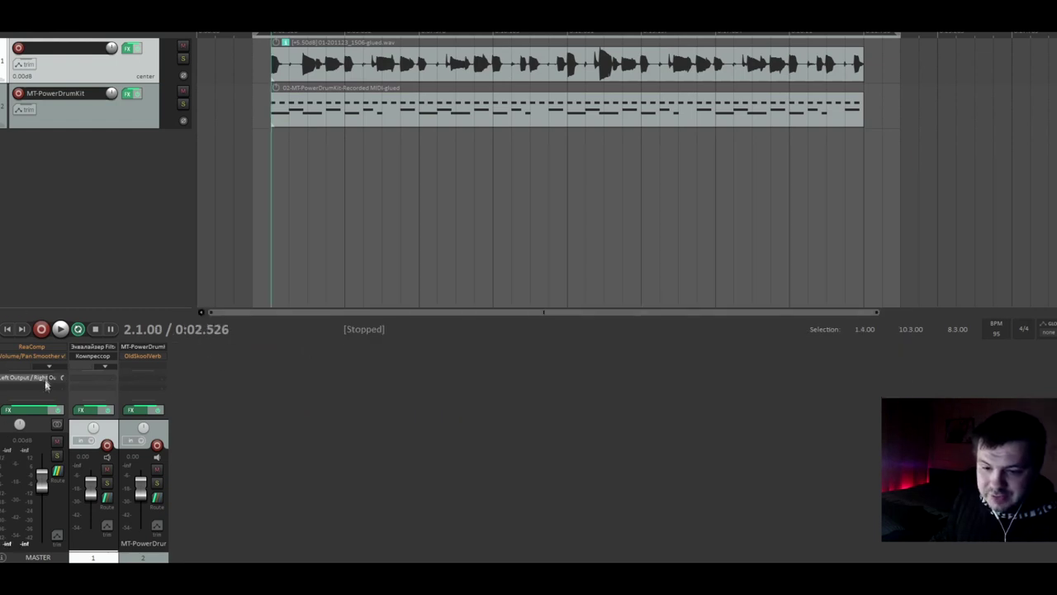
Step: Review ReaComp, Volume/Pan Smoother v5 and iZotope Ozone 4 in the master track's effects chain, keeping the arrangement uncovered
click(29, 410)
click(237, 74)
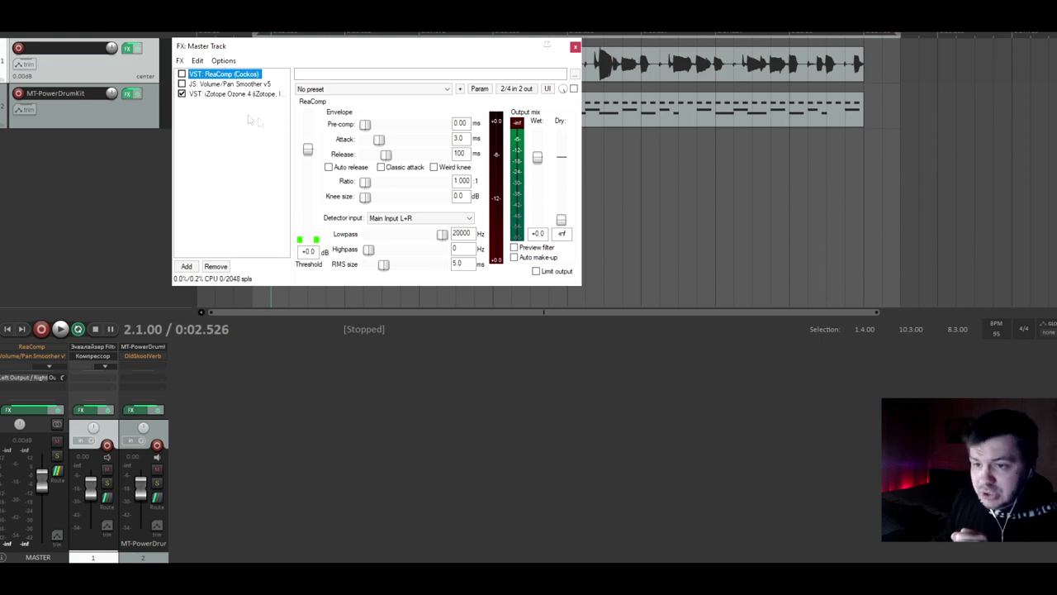
click(218, 84)
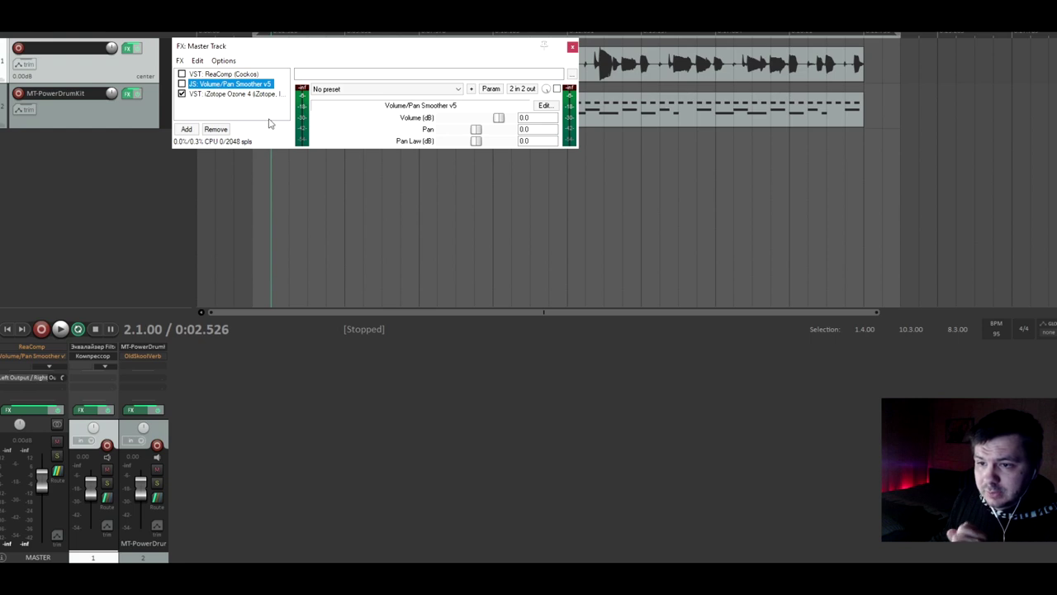
click(225, 94)
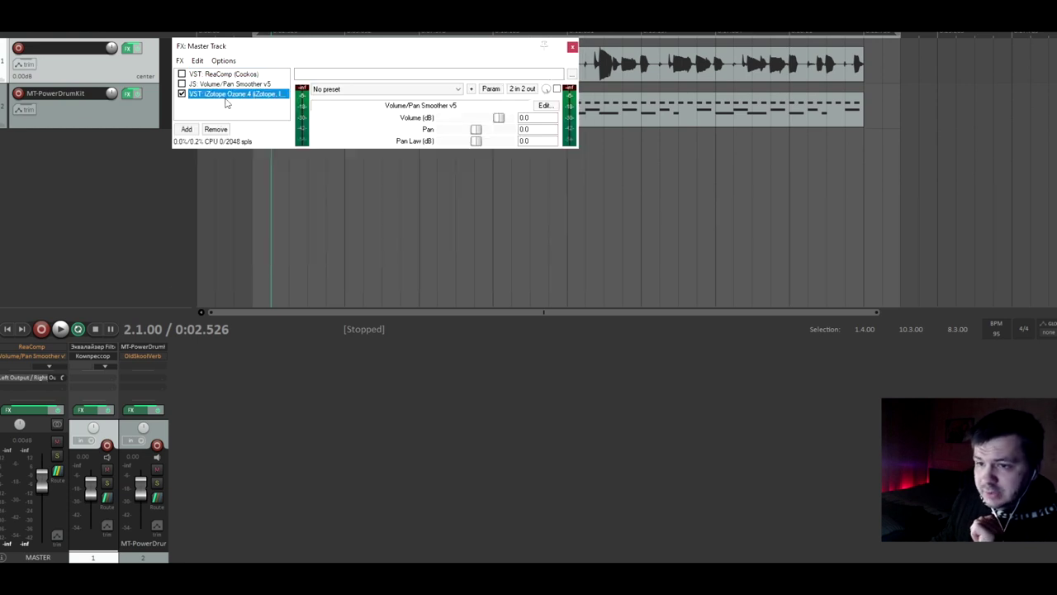
drag(325, 55, 484, 176)
drag(559, 177, 580, 184)
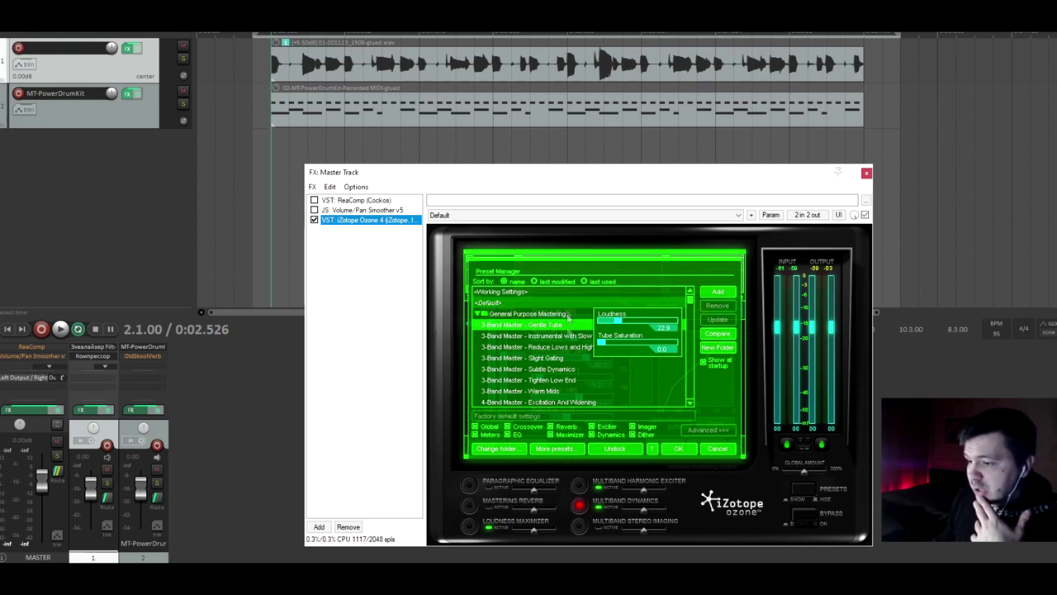
Step: Play from 2.1.00 and compare the mix with Ozone 4 bypassed and enabled, keeping it enabled
click(266, 157)
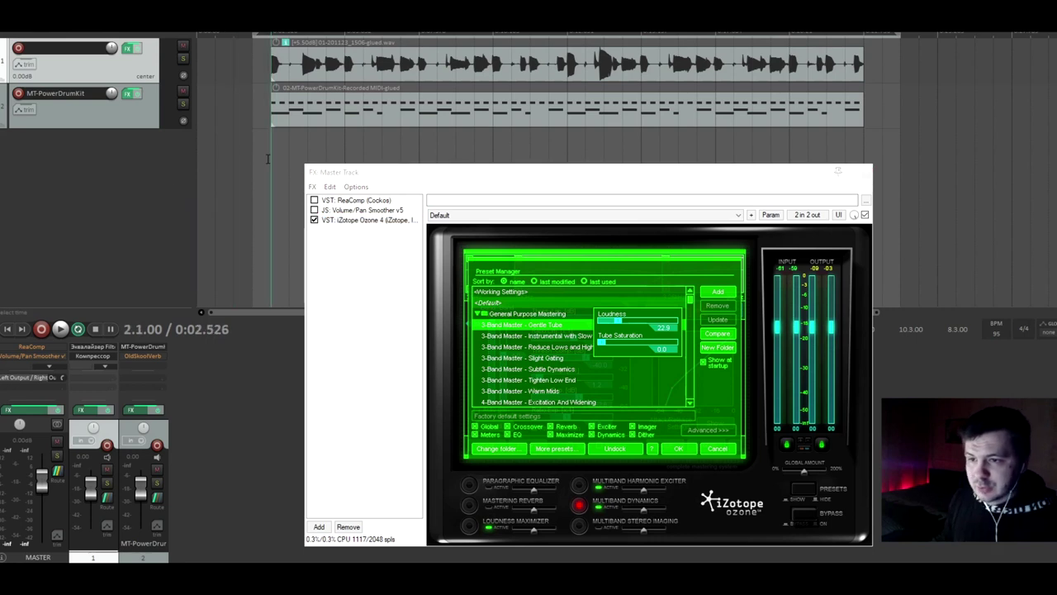
key(space)
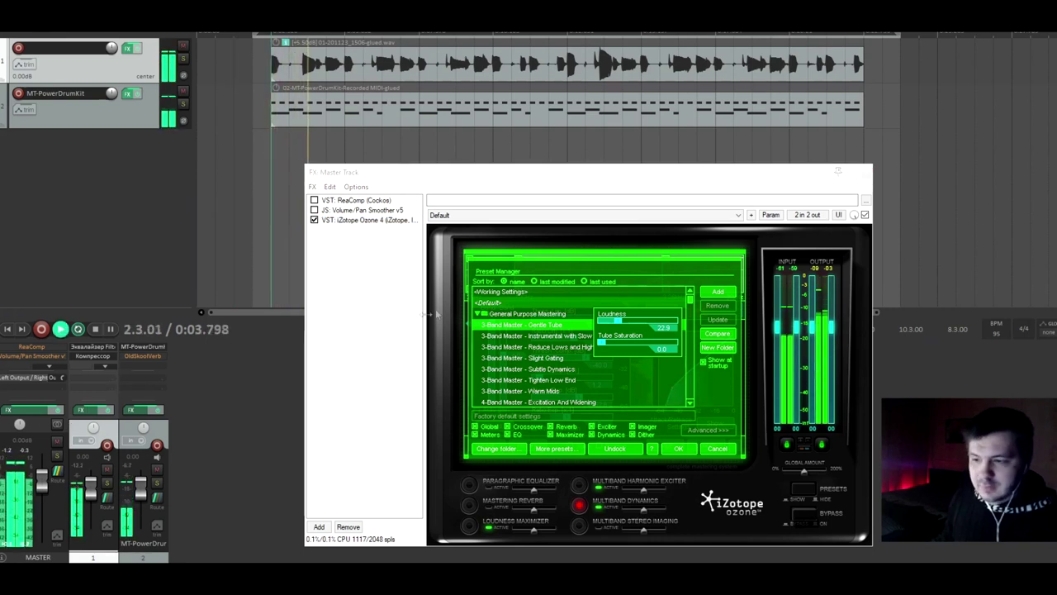
click(314, 220)
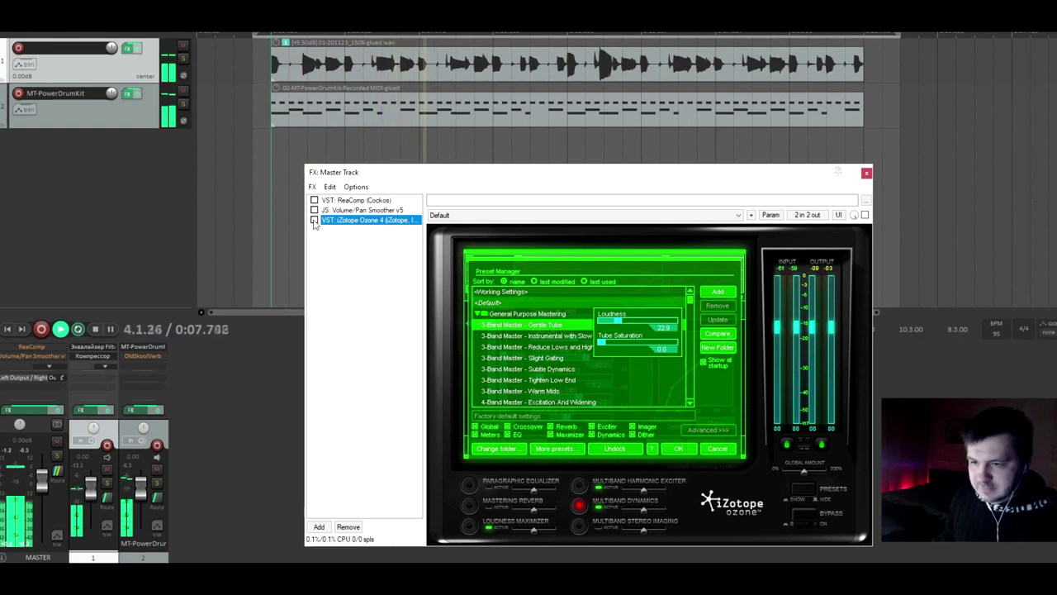
click(314, 220)
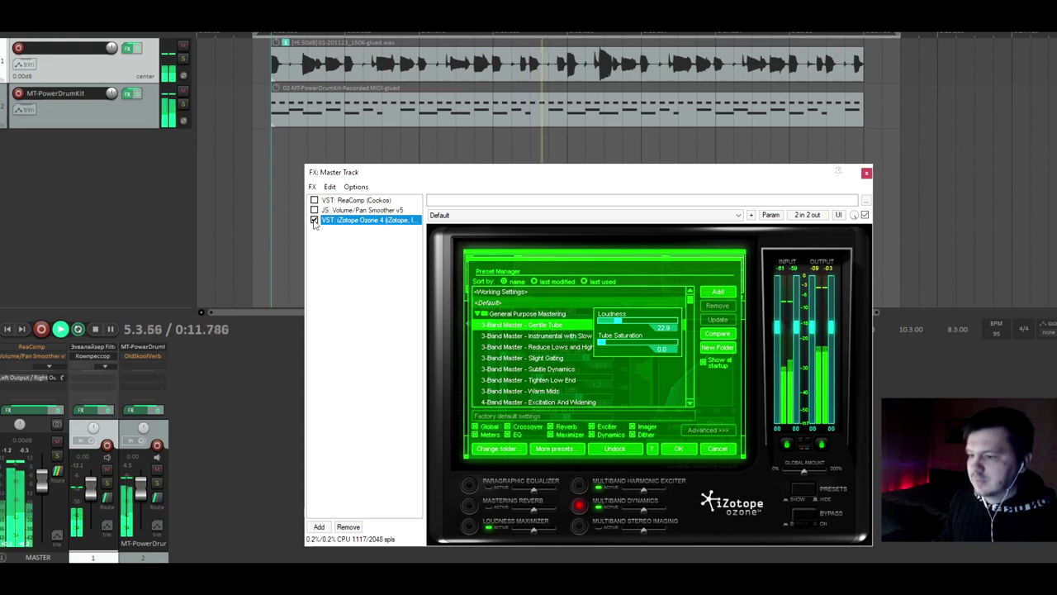
Step: Audition Ozone's 3-Band Master presets Instrumental with Slow Dynamics, Reduce Lows and Highs, Slight Gating and Subtle Dynamics during playback
click(531, 336)
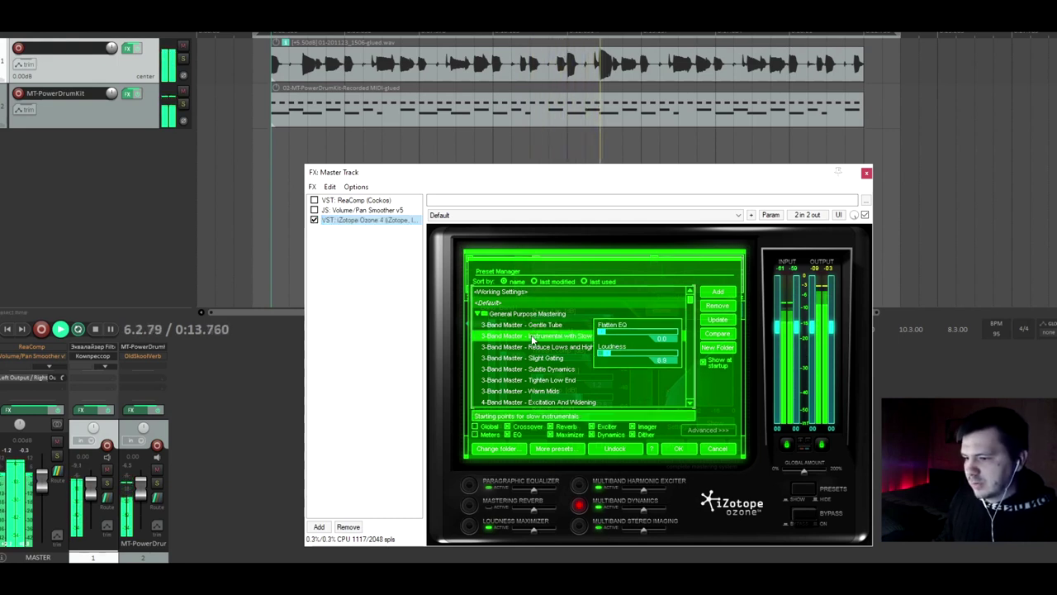
click(560, 346)
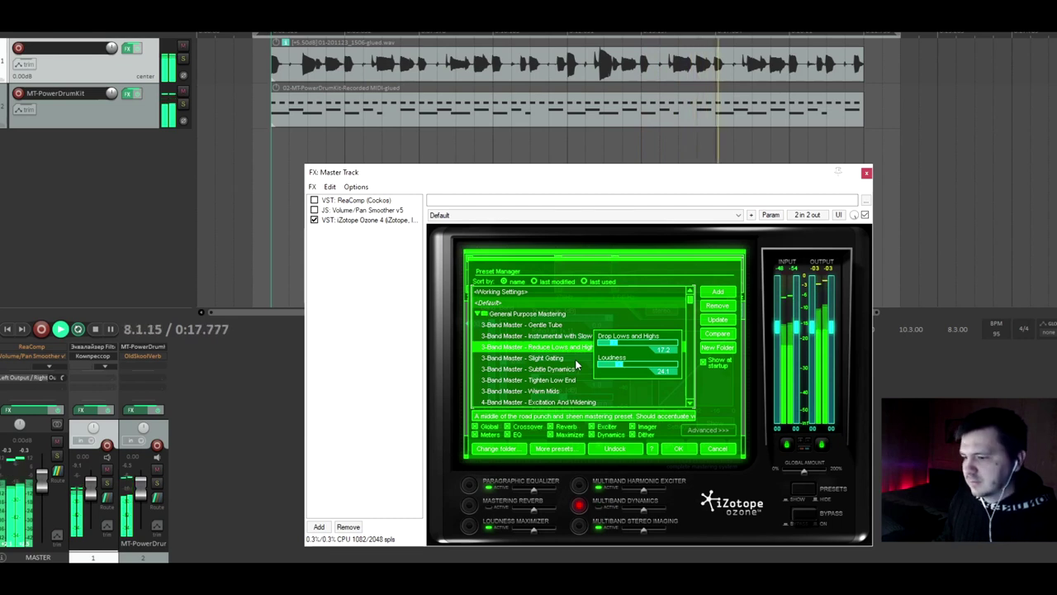
click(564, 358)
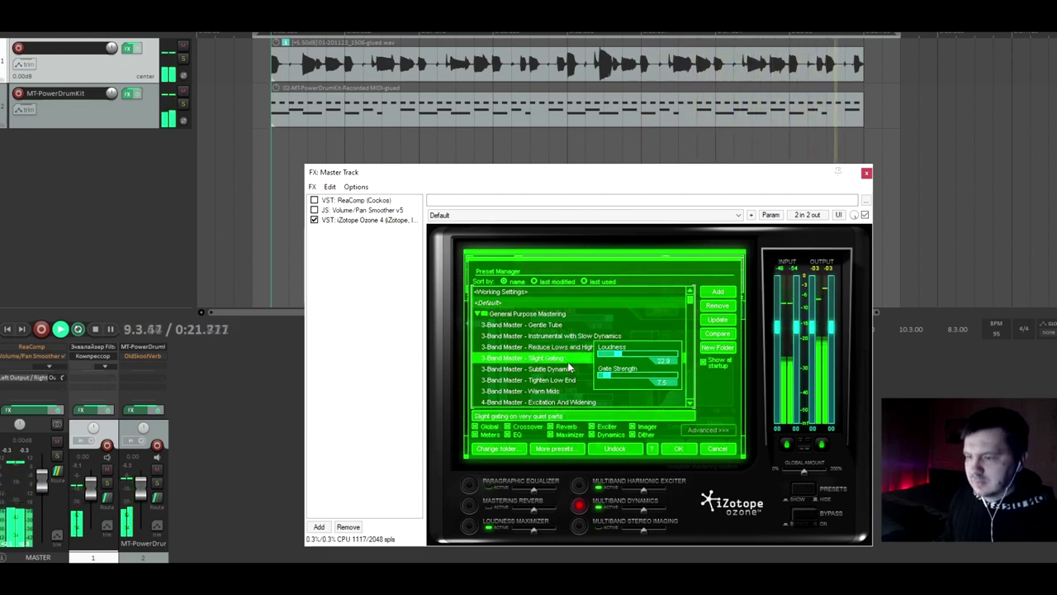
click(575, 370)
Step: Audition Ozone's 3-band Tighten Low End and Warm Mids presets and the 4-band Excitation And Widening and Heavy Bass and Ambience presets
click(561, 380)
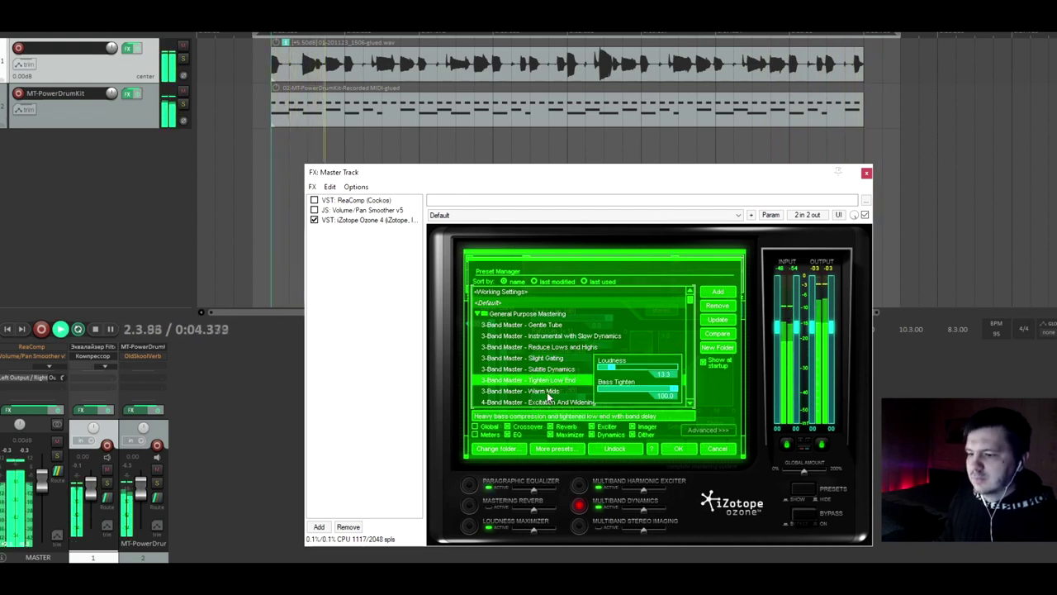
click(546, 391)
scroll(547, 392, down, 2)
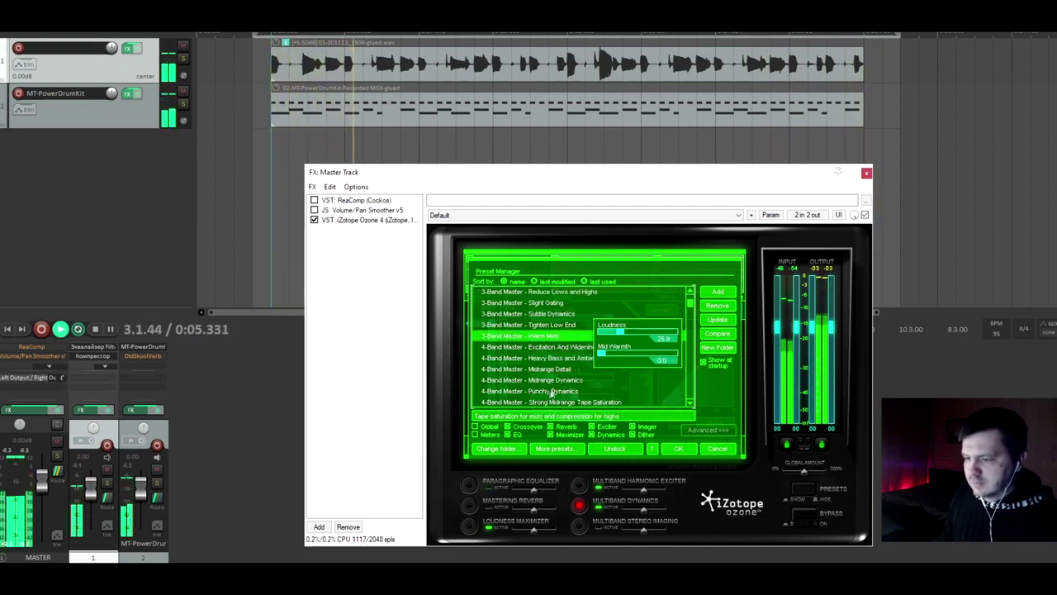
click(557, 347)
click(557, 359)
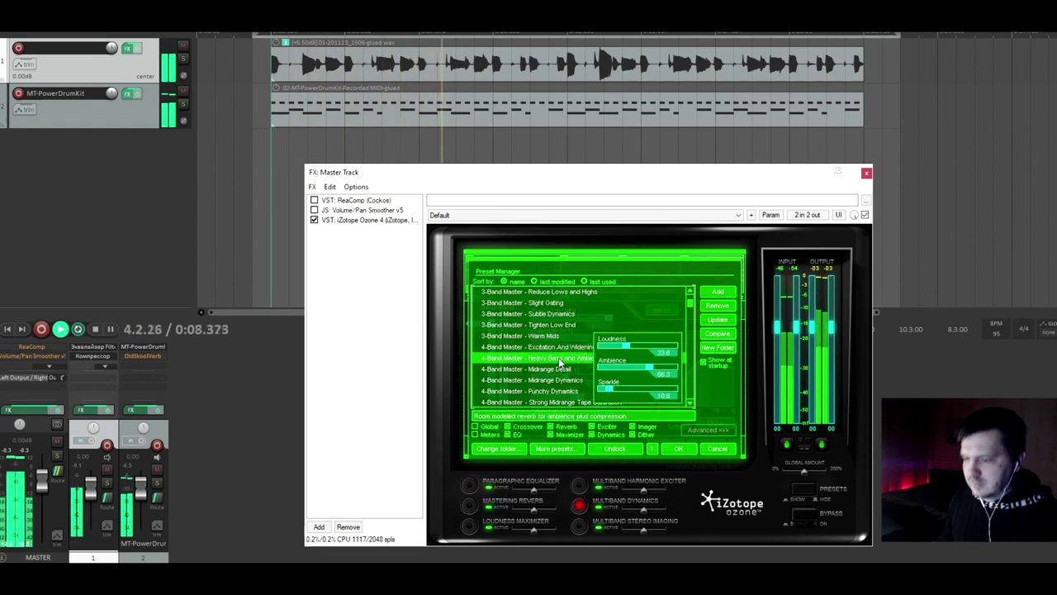
Step: Choose Ozone's 3-Band Master - Gentle Tube preset, stop playback at 2.1.00, and close the master effects
scroll(545, 347, up, 2)
click(551, 325)
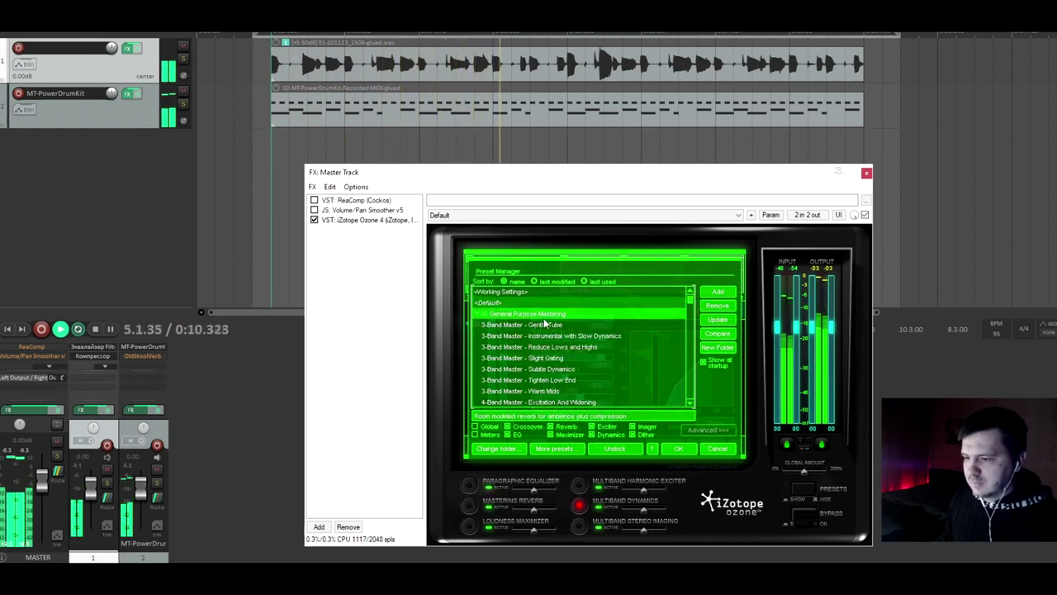
click(277, 159)
key(space)
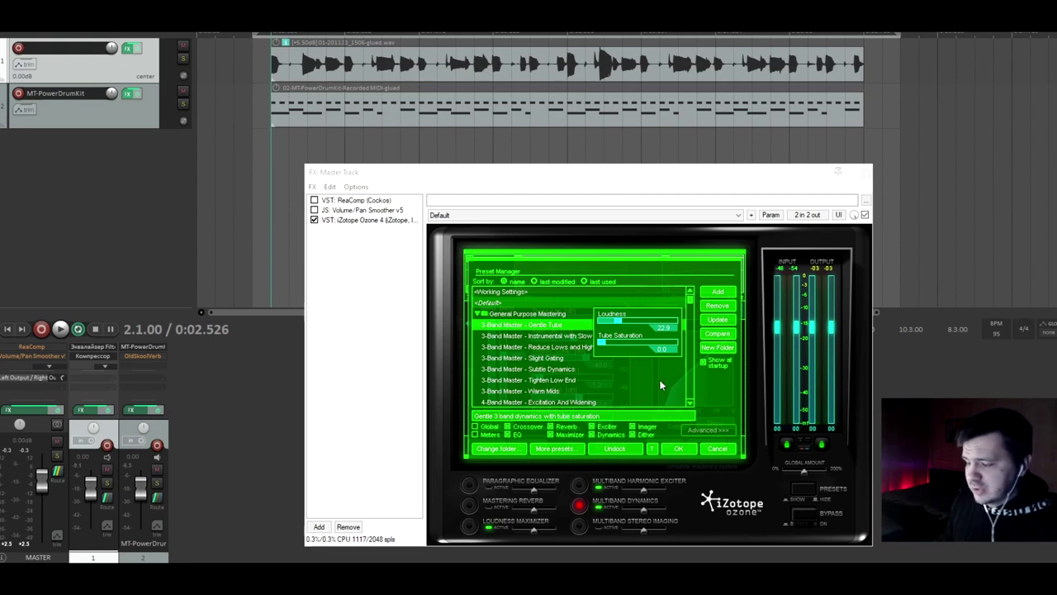
drag(601, 173, 620, 112)
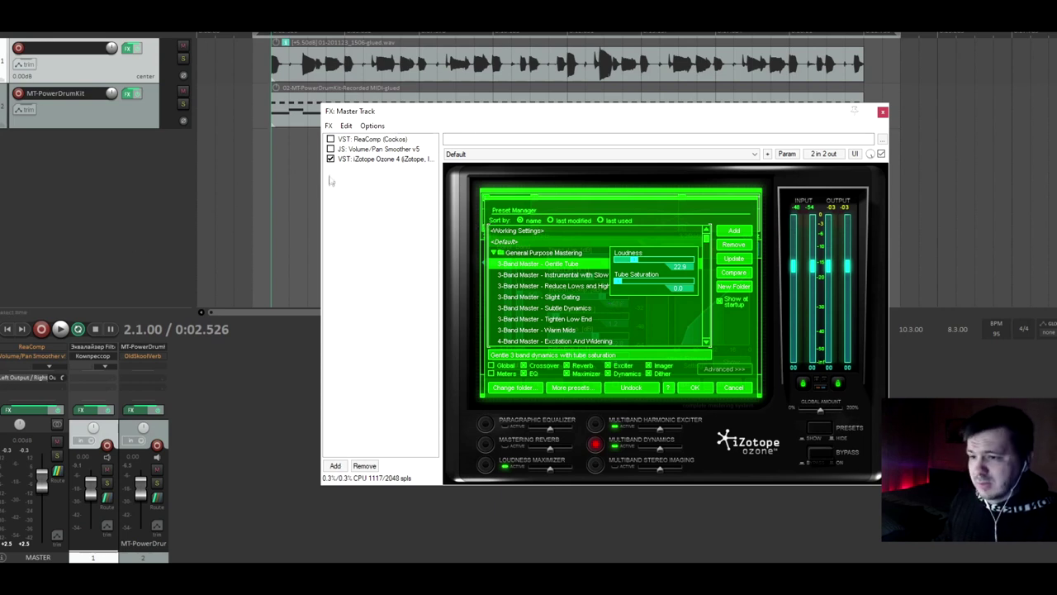
click(883, 112)
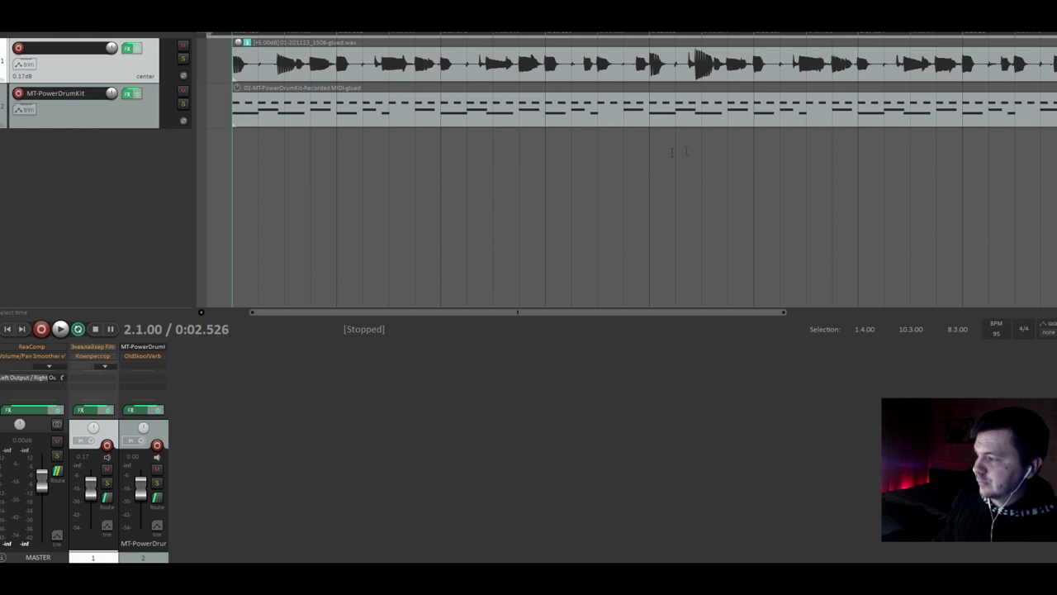
Step: Check the item volume of the recorded audio on track 1, with the edit cursor at 2.1.00
click(253, 170)
click(240, 175)
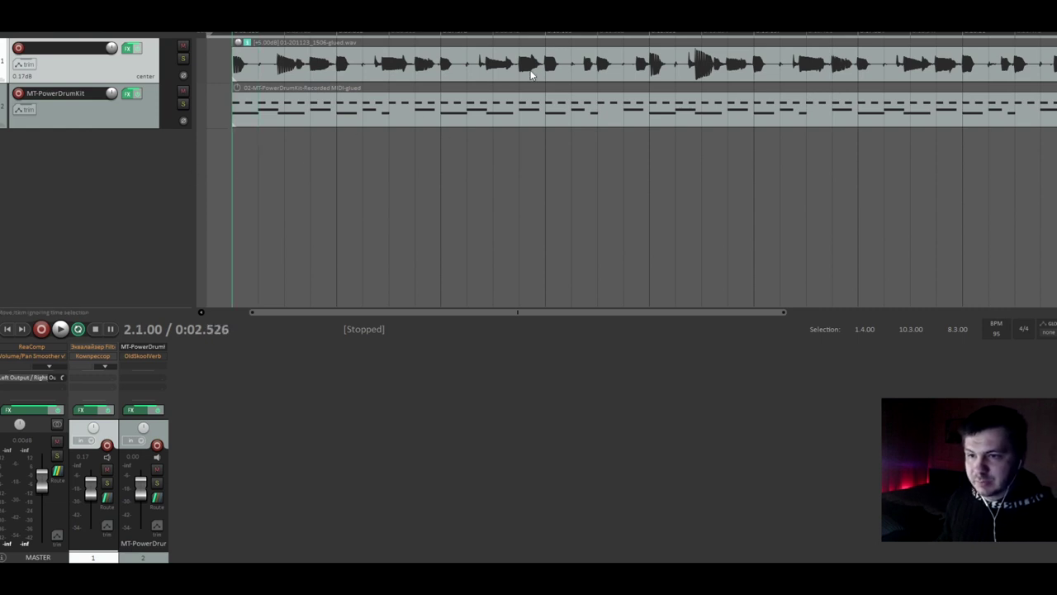
mouse_move(239, 42)
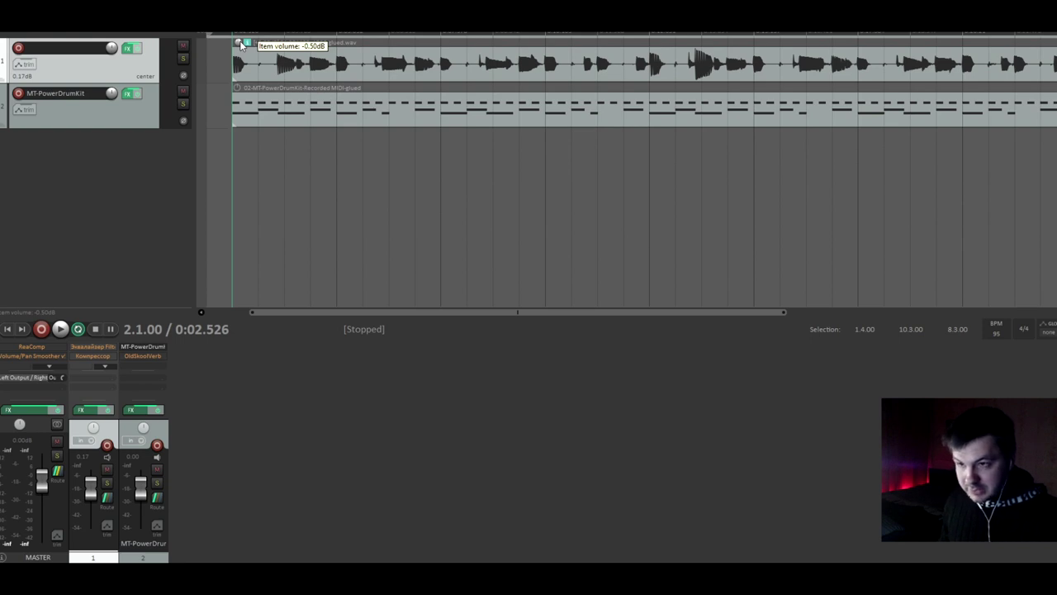
Step: Review the equalizer and compressor in track 1's effects chain and bypass iZotope Ozone 4 on the master
click(127, 48)
click(218, 188)
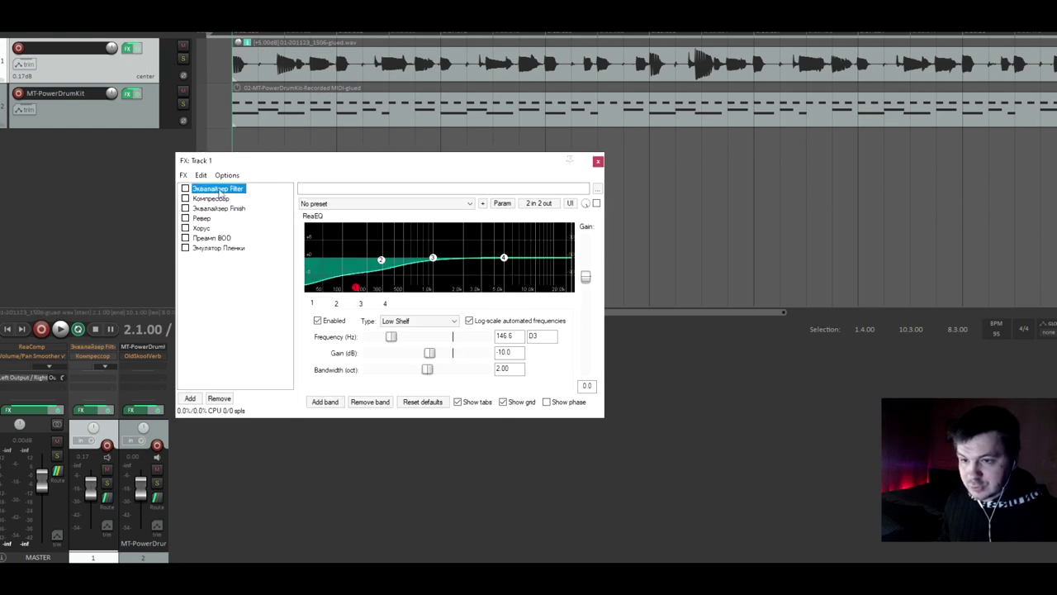
click(211, 198)
click(598, 160)
click(10, 409)
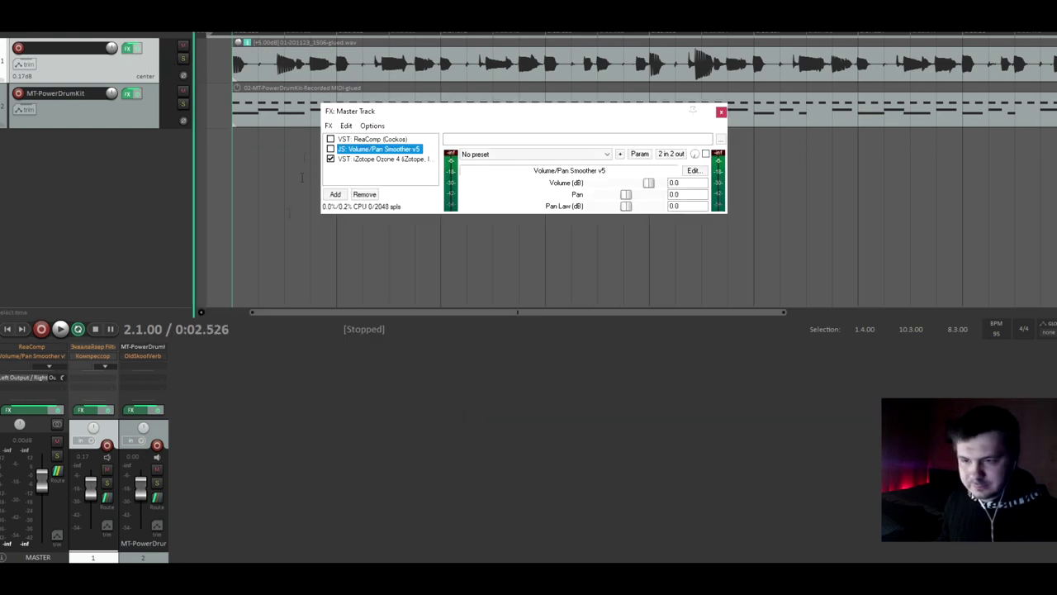
click(721, 113)
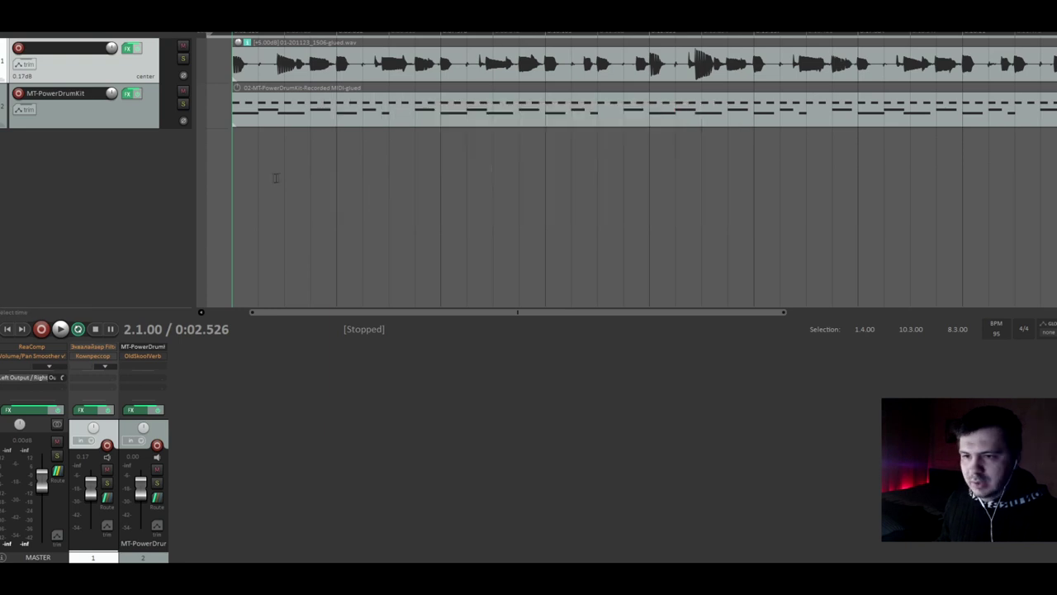
Step: Set the track 1 audio item's volume to +5.90 dB and render the entire project to "drums and bass.wav", overwriting the existing file
drag(241, 55, 236, 36)
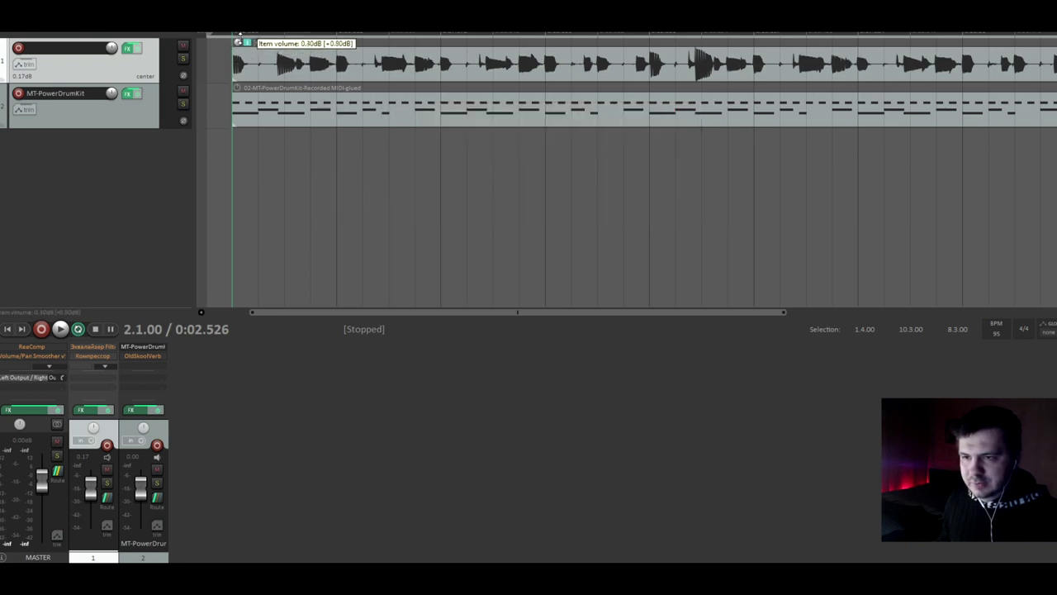
click(6, 329)
key(ctrl+alt+r)
click(666, 403)
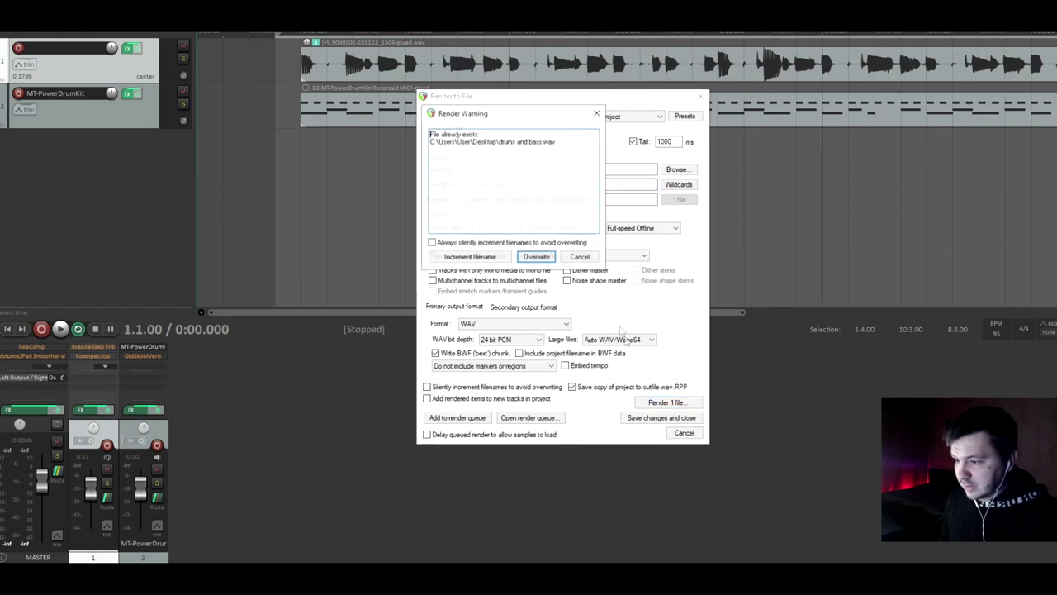
click(545, 257)
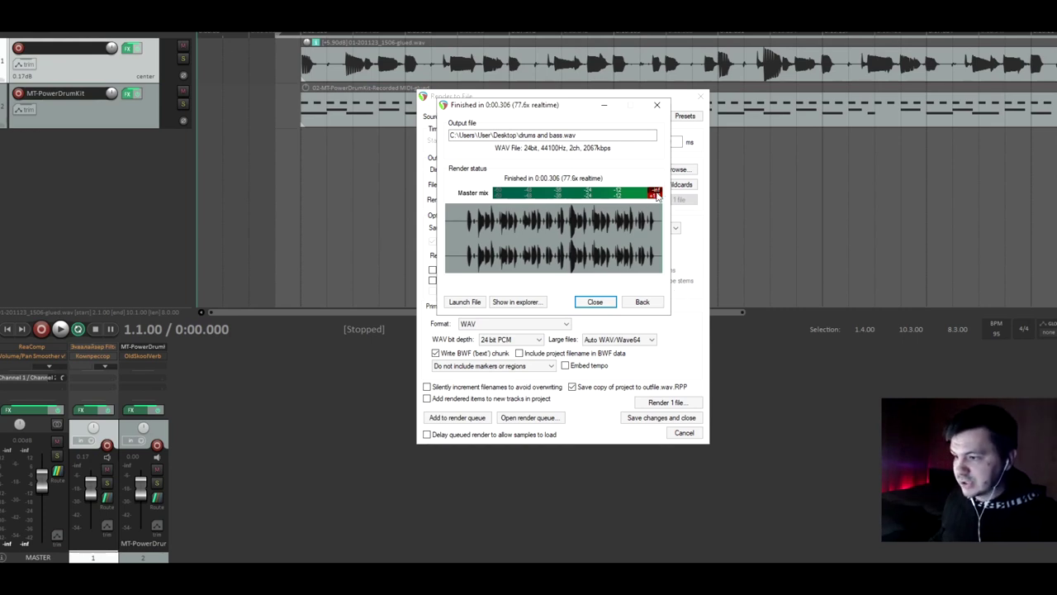
click(656, 104)
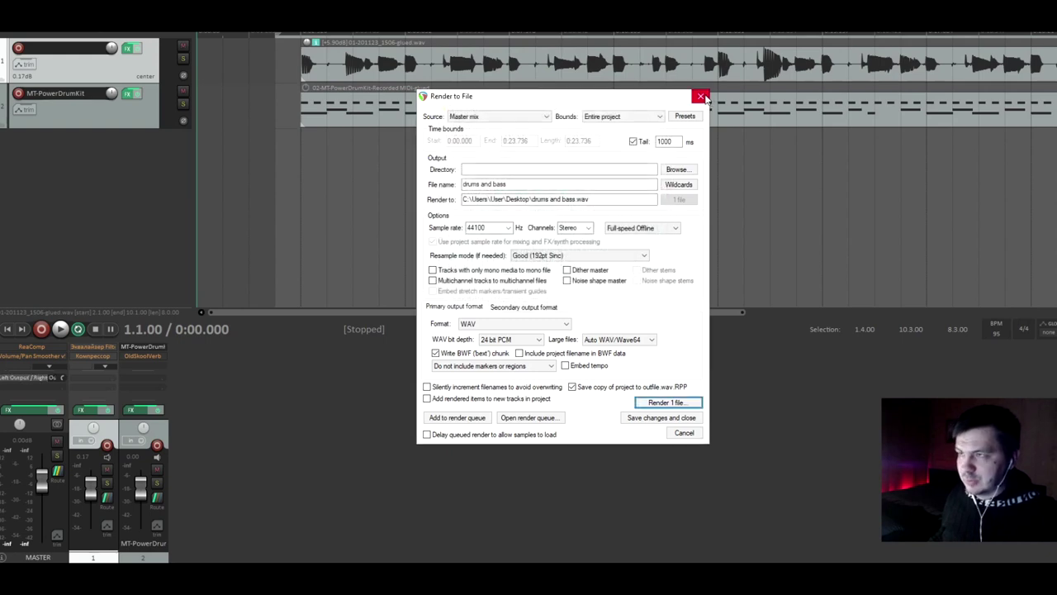
click(702, 97)
Step: Enable the master's Volume/Pan Smoother v5 effect and set its volume to -1.6 dB
click(24, 409)
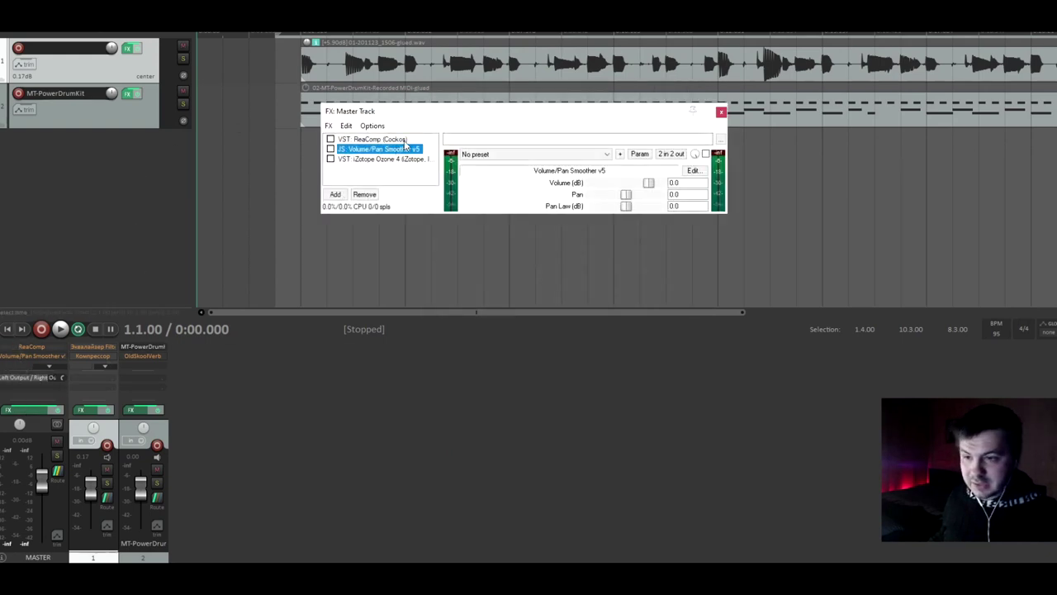
click(357, 159)
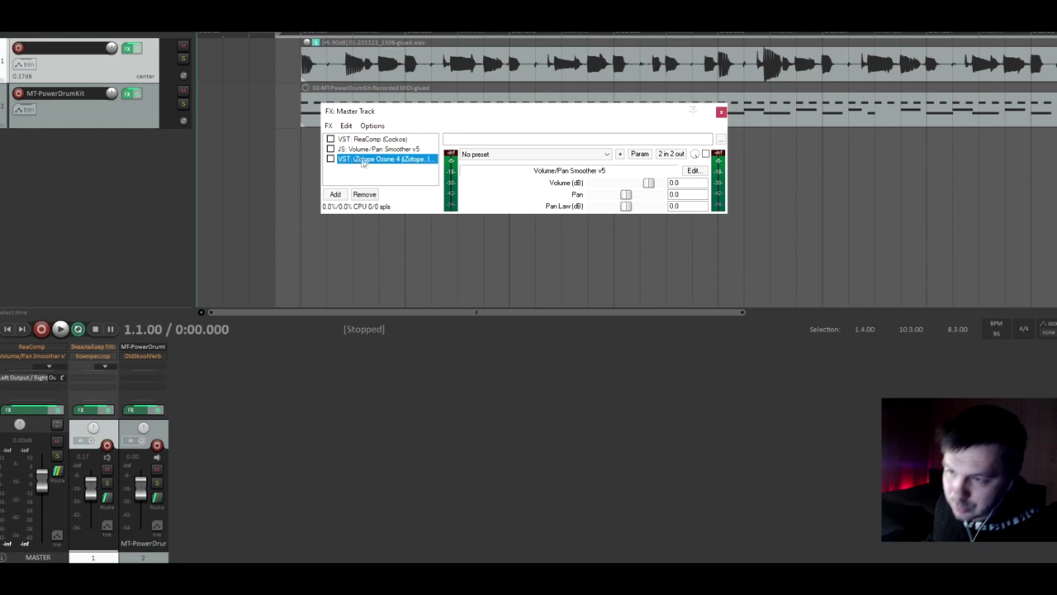
click(375, 150)
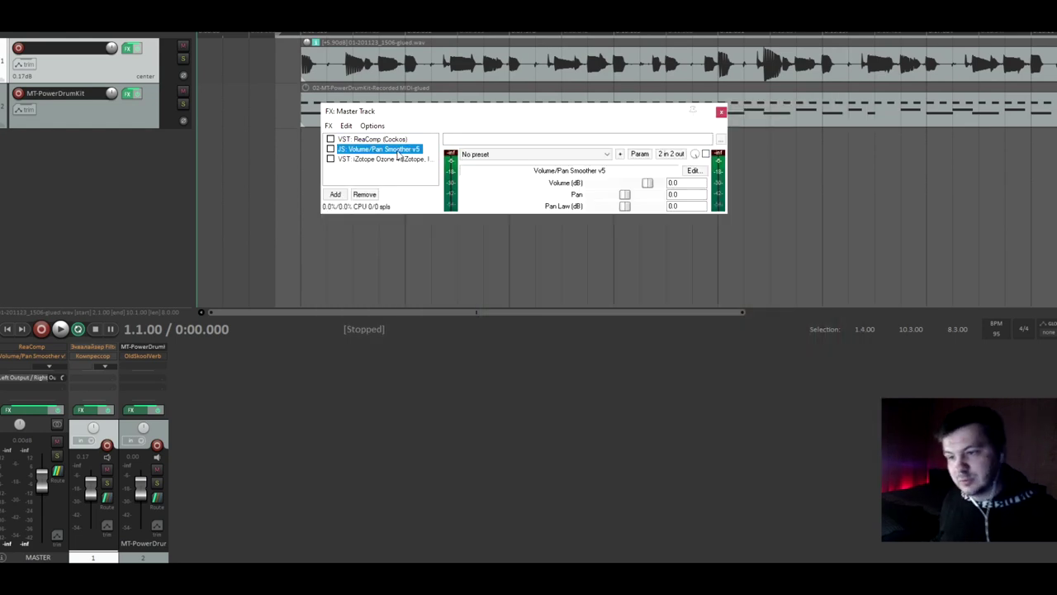
double_click(398, 151)
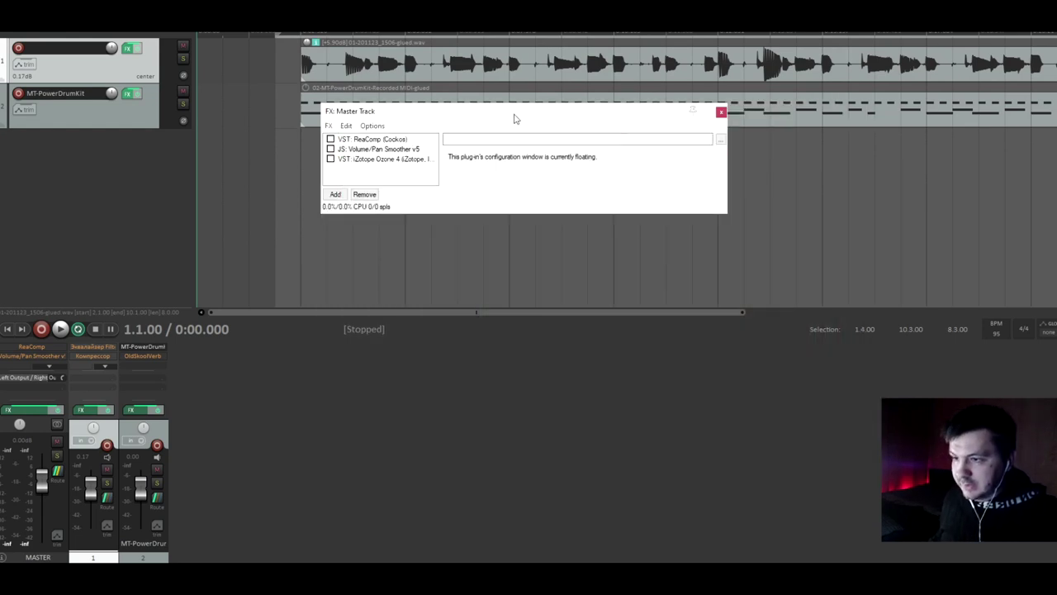
drag(514, 118, 682, 182)
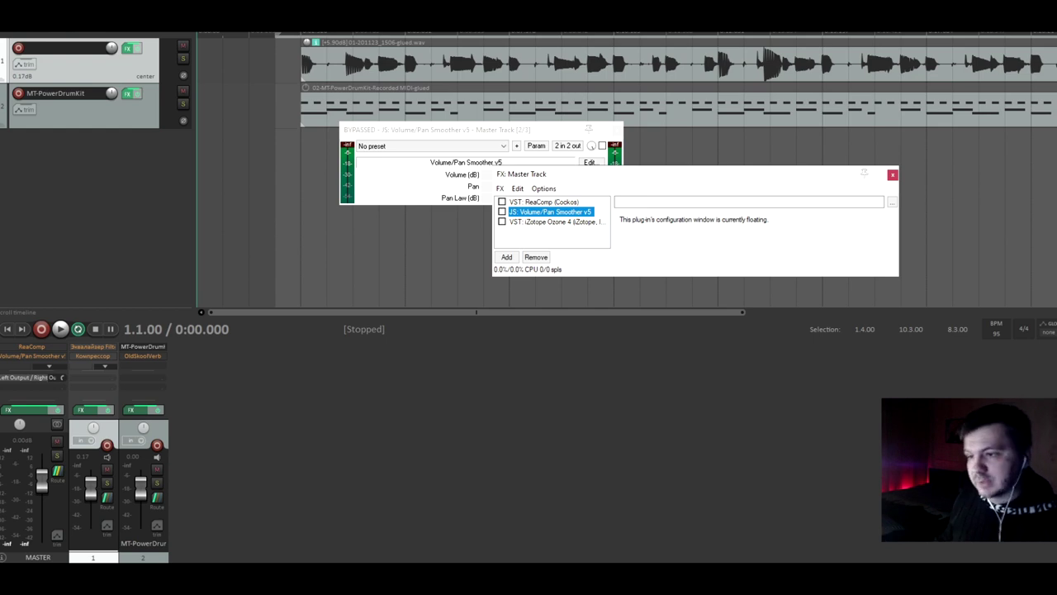
drag(578, 179, 419, 199)
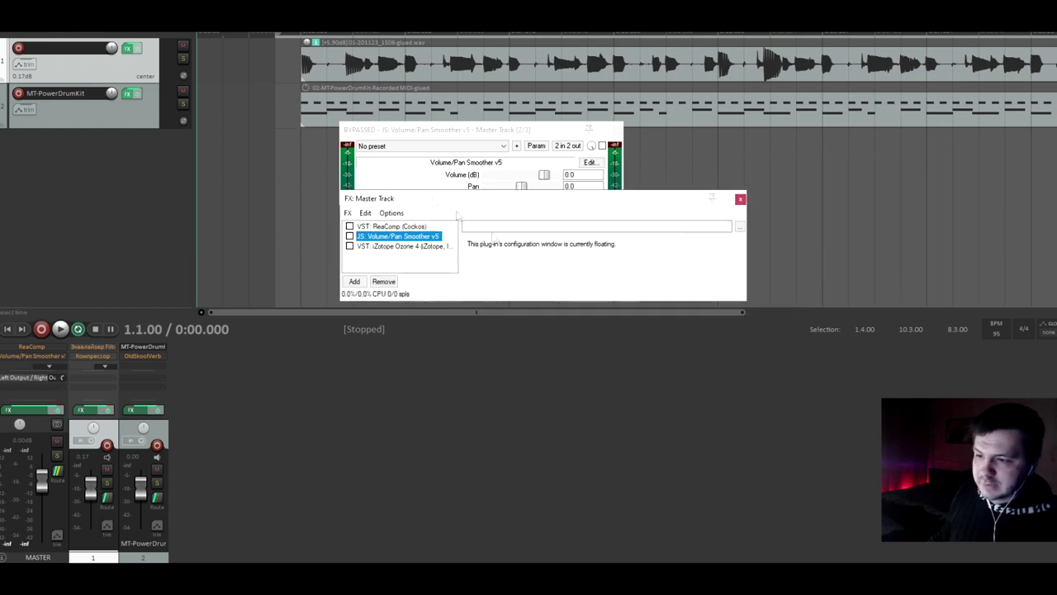
double_click(424, 237)
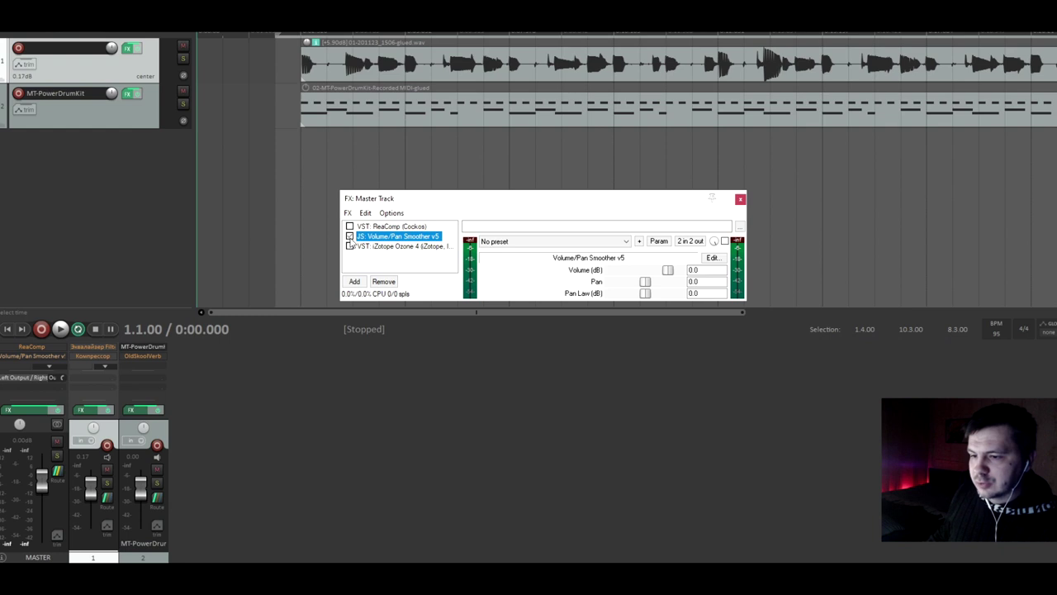
drag(668, 271, 669, 277)
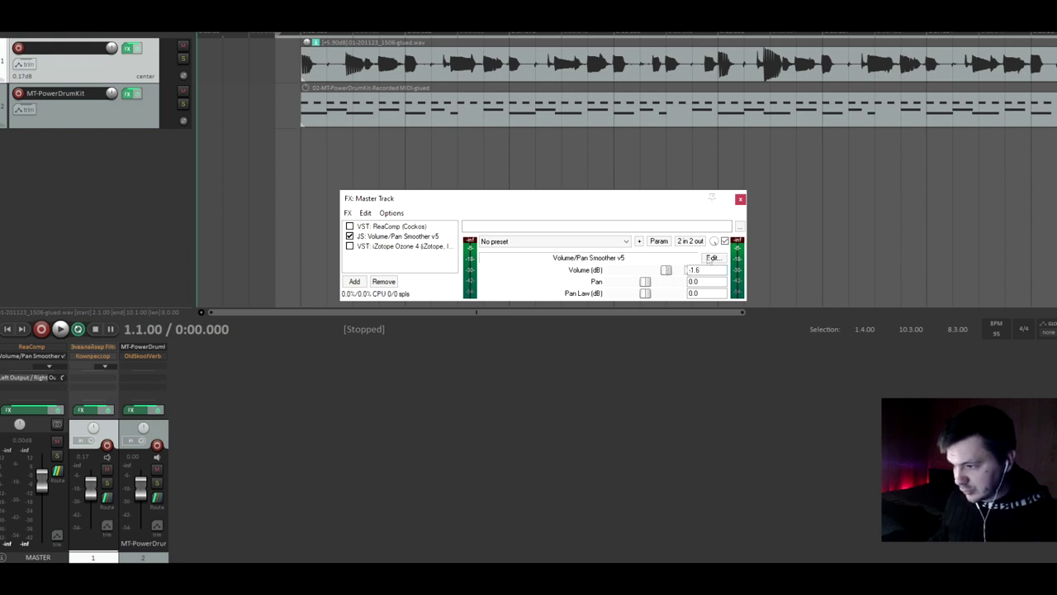
drag(616, 202, 488, 93)
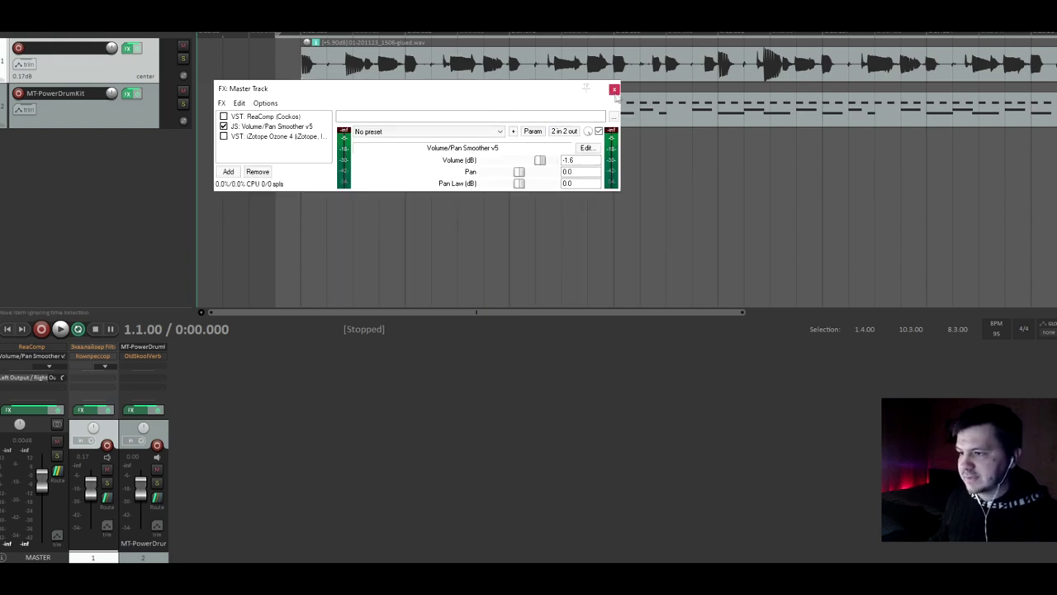
click(613, 89)
Step: Render the master mix again to "drums and bass.wav" and recheck the Volume/Pan Smoother v5 settings on the master
click(310, 199)
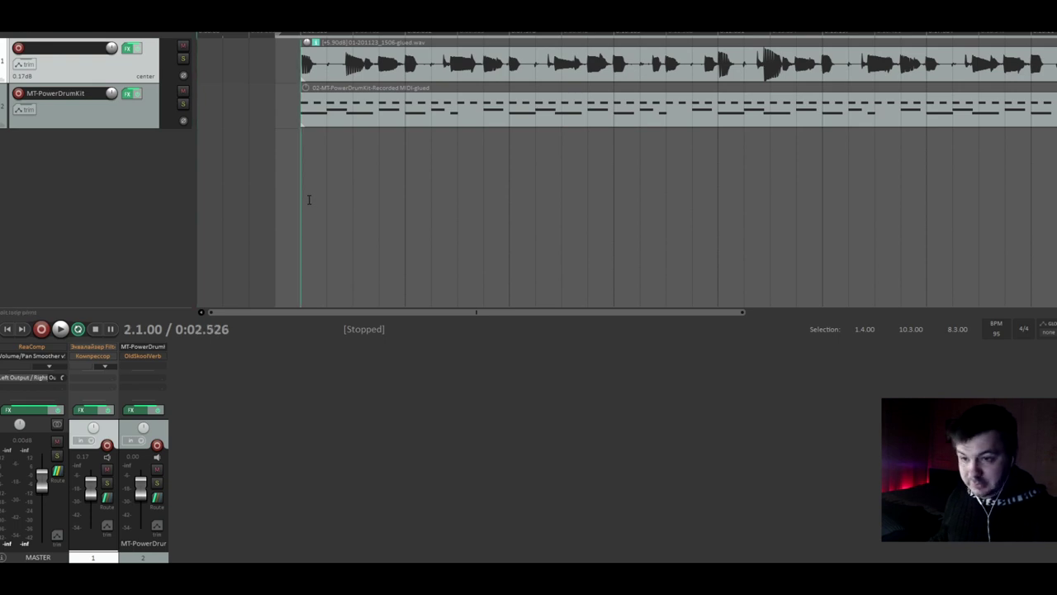
key(ctrl+alt+r)
click(671, 403)
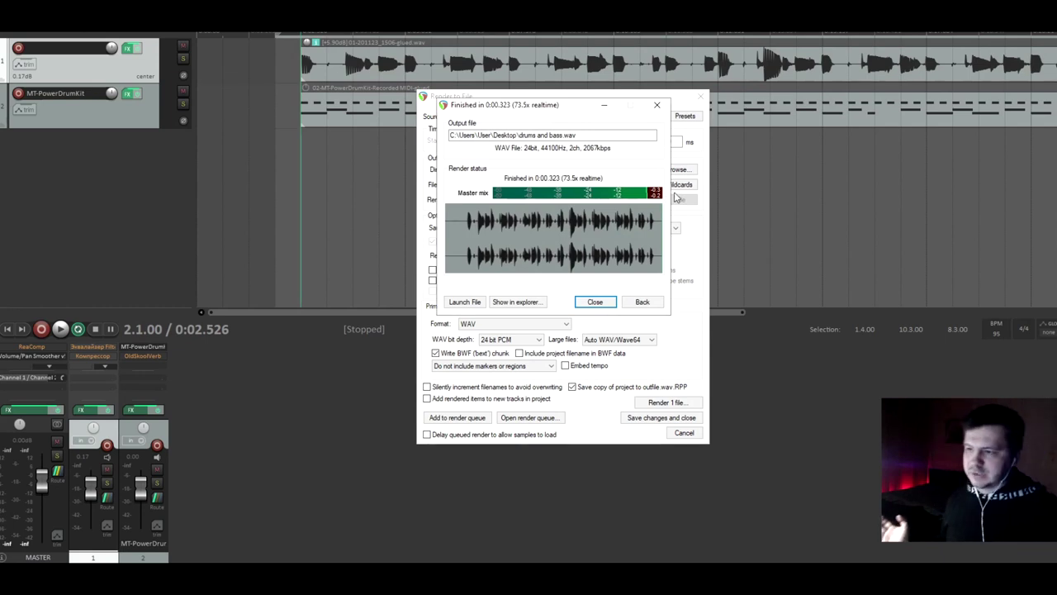
click(642, 302)
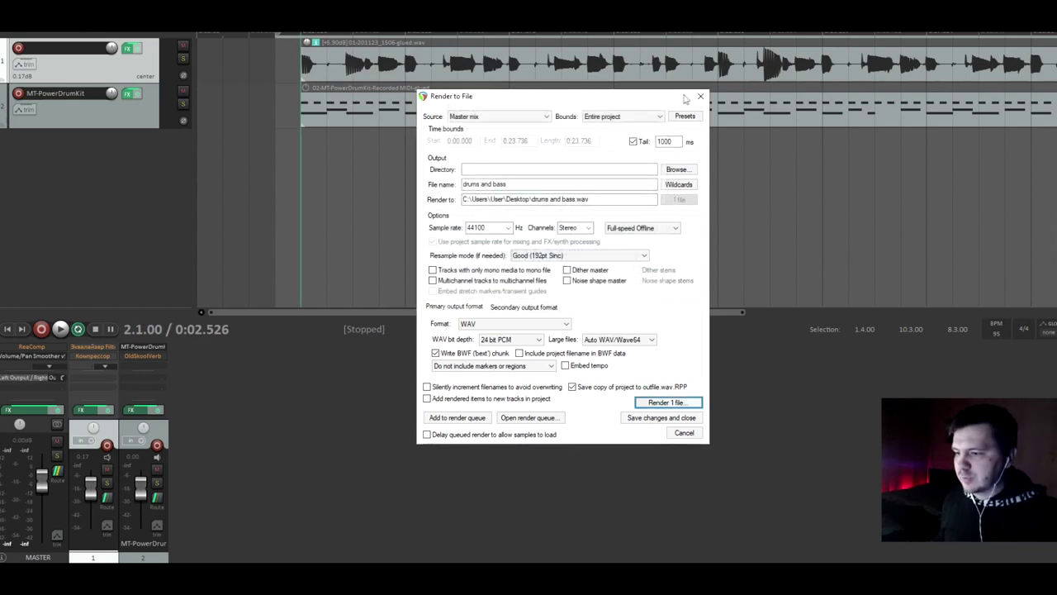
click(700, 97)
click(7, 410)
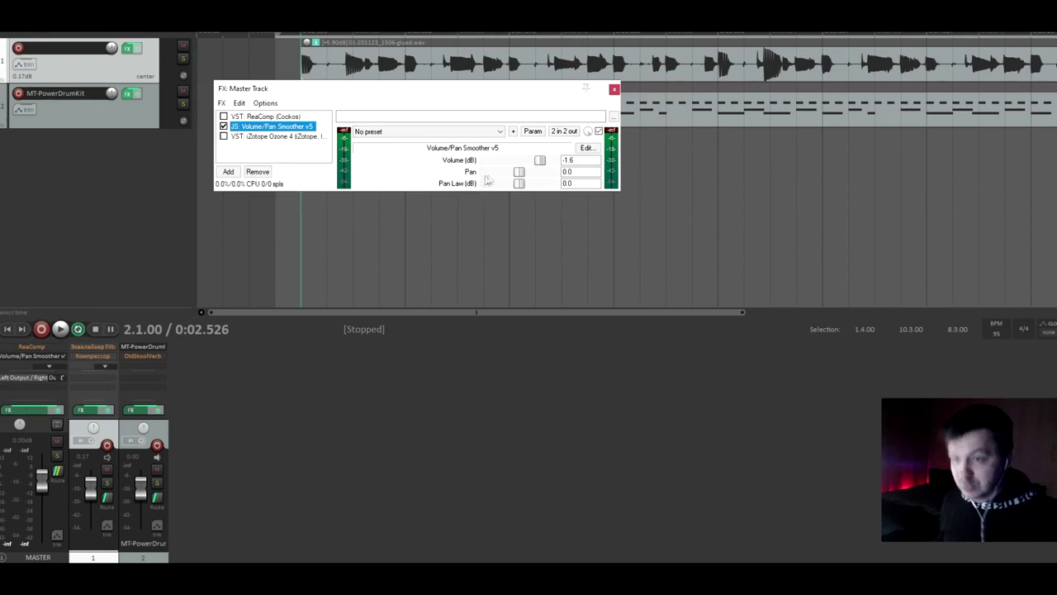
click(613, 90)
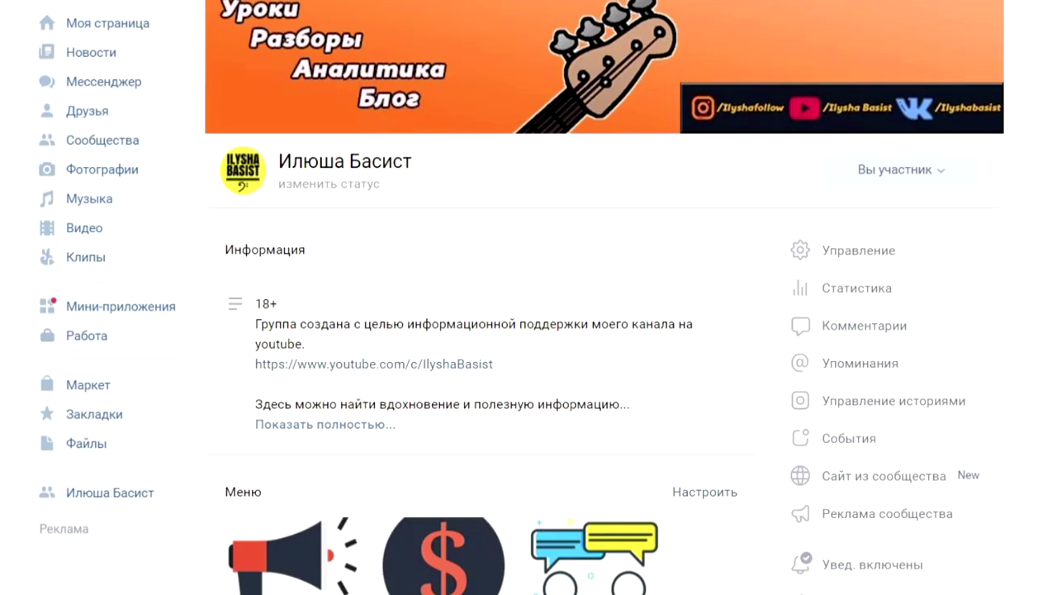
scroll(528, 330, down, 8)
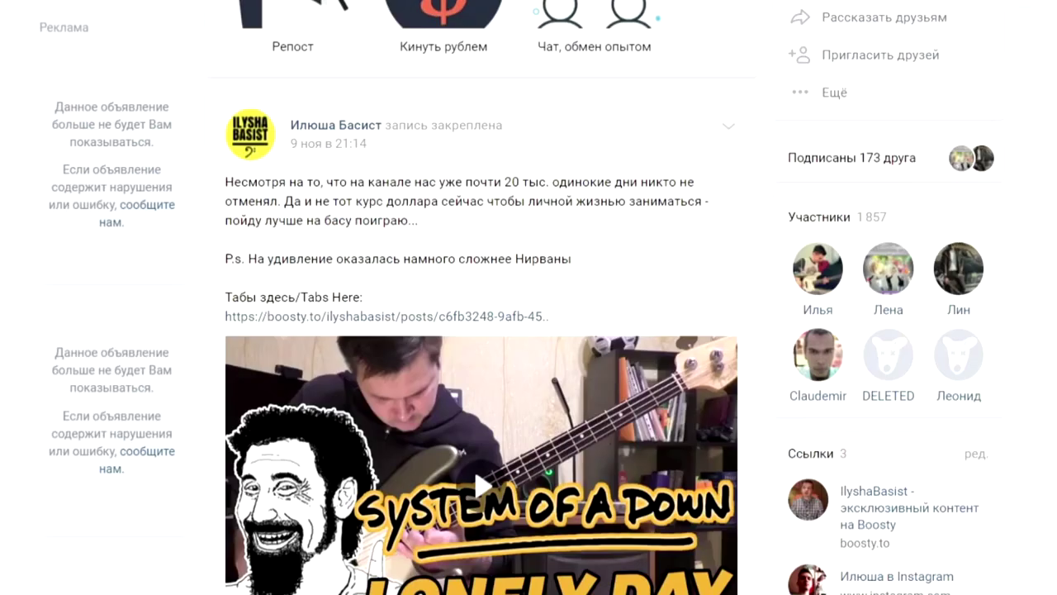
scroll(529, 330, down, 12)
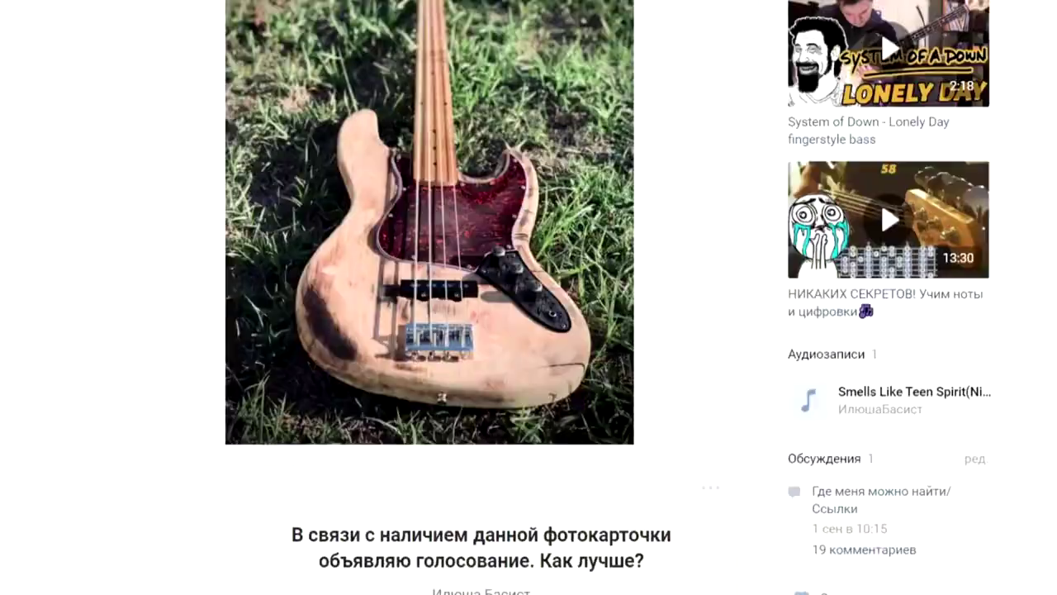